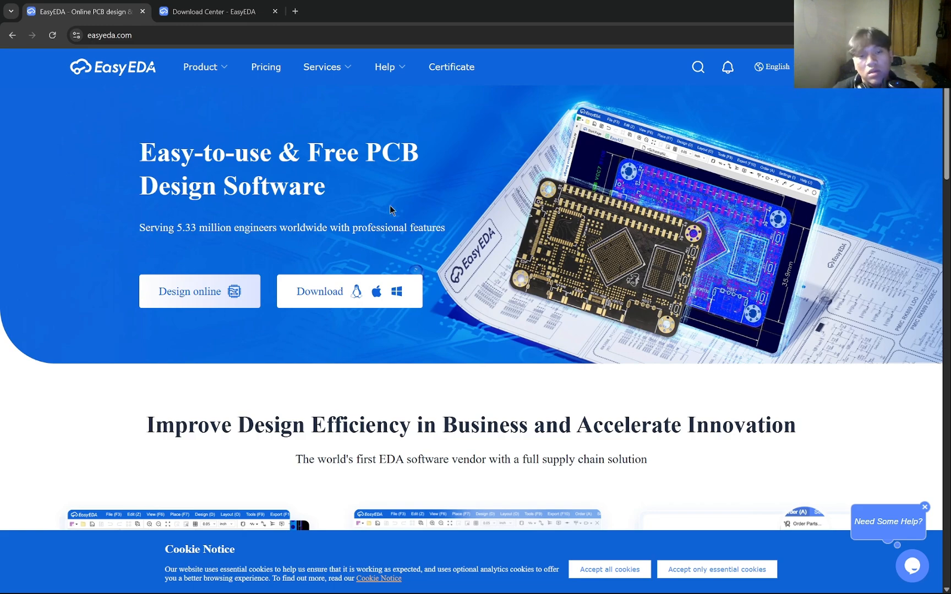
Look over the EasyEDA homepage and open its client download page.
{"action": "scroll", "coordinate": [448, 342], "scroll_direction": "down", "scroll_amount": 3}
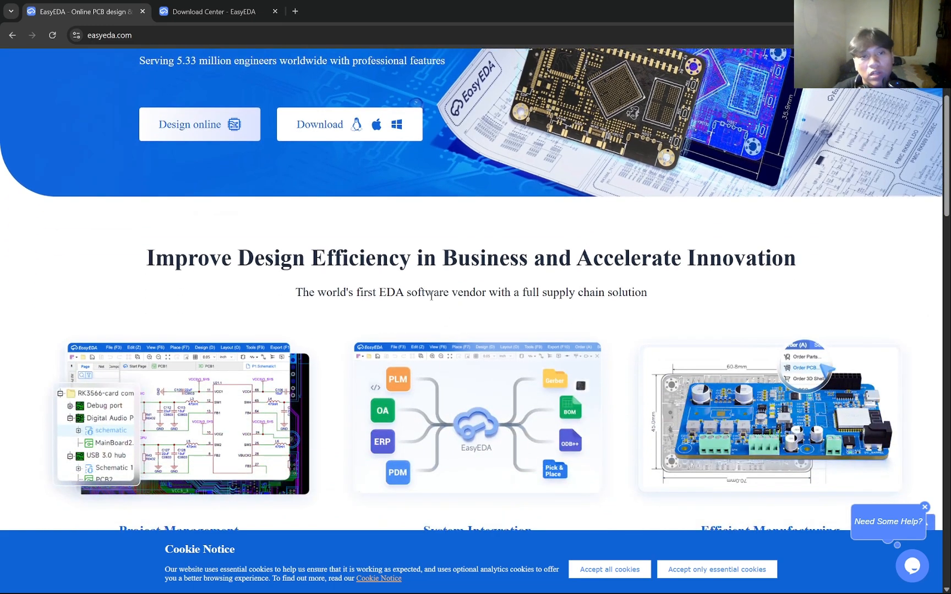
{"action": "scroll", "coordinate": [422, 293], "scroll_direction": "down", "scroll_amount": 7}
{"action": "scroll", "coordinate": [417, 292], "scroll_direction": "up", "scroll_amount": 10}
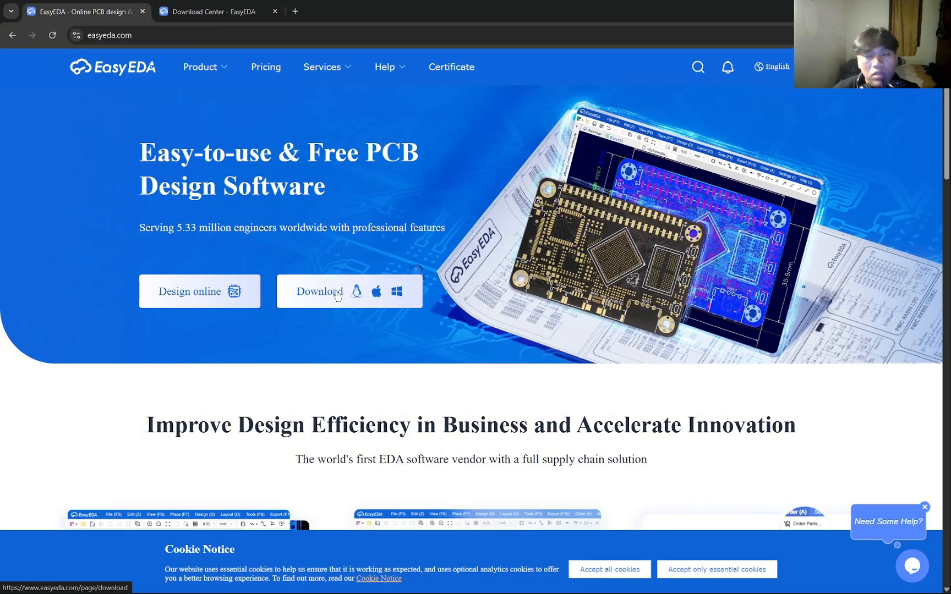
{"action": "left_click", "coordinate": [337, 296]}
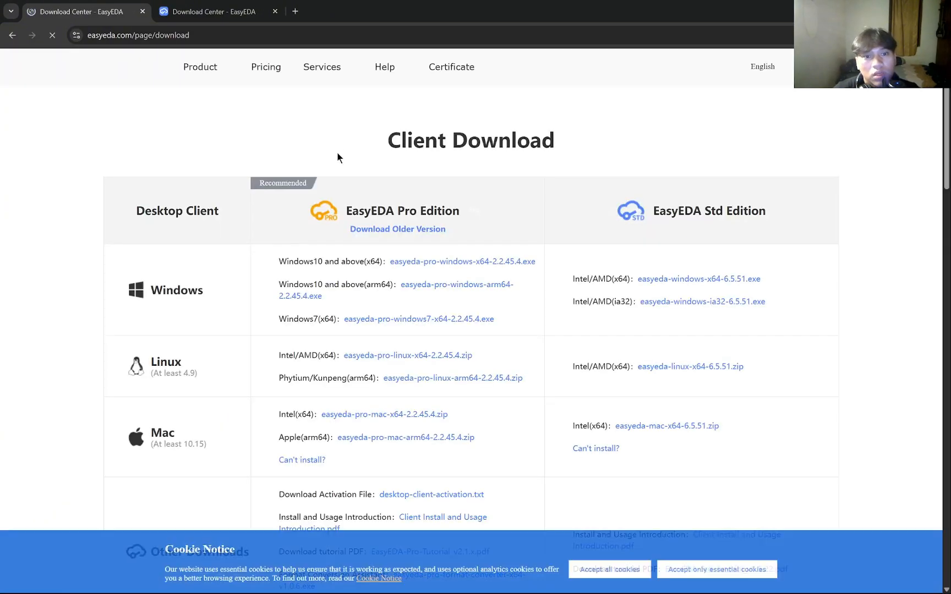
Examine the Pro and Std edition downloads for Windows, Linux and Mac, plus the feature comparison below them.
{"action": "scroll", "coordinate": [222, 201], "scroll_direction": "down", "scroll_amount": 4}
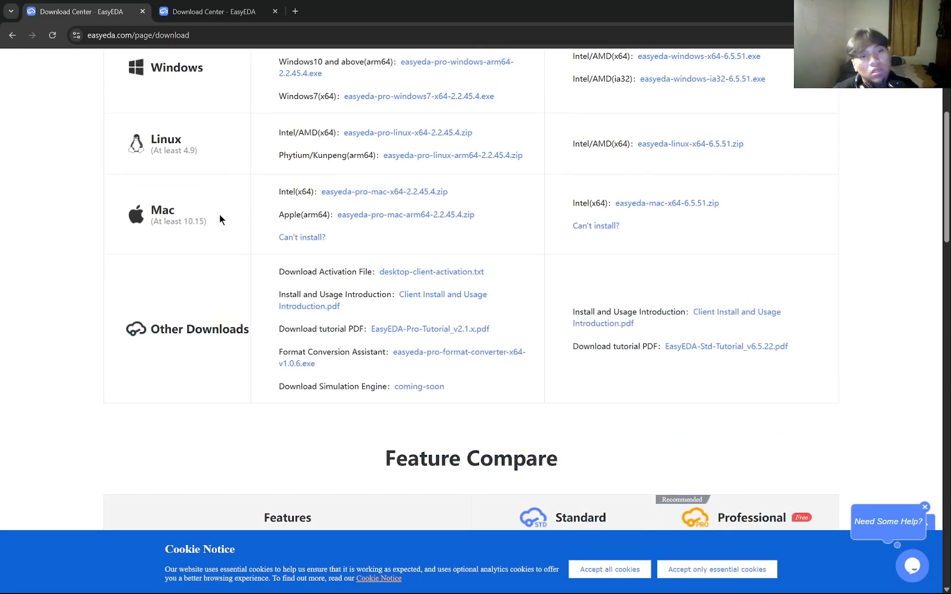
{"action": "scroll", "coordinate": [222, 214], "scroll_direction": "up", "scroll_amount": 4}
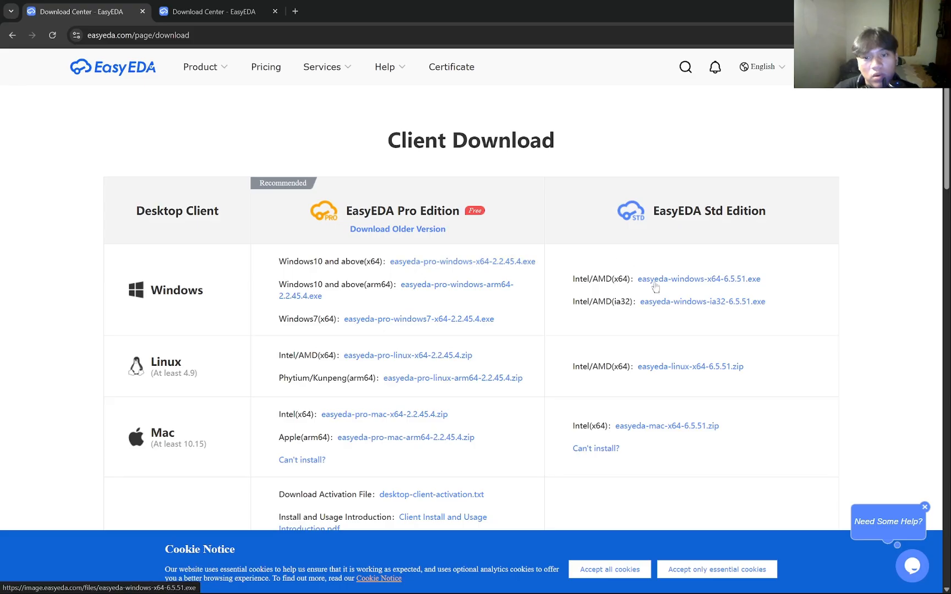
{"action": "scroll", "coordinate": [509, 237], "scroll_direction": "down", "scroll_amount": 7}
{"action": "scroll", "coordinate": [515, 242], "scroll_direction": "up", "scroll_amount": 1}
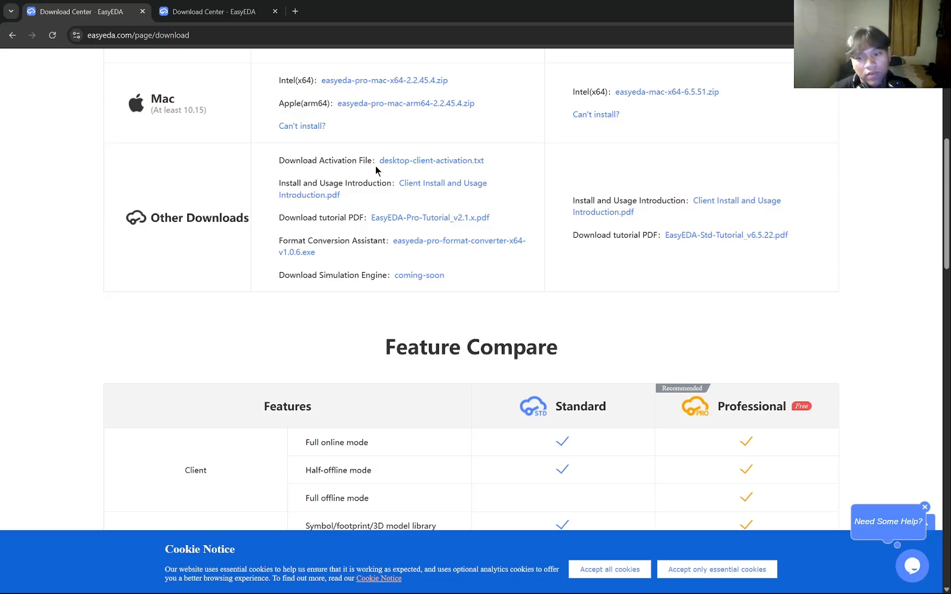
{"action": "scroll", "coordinate": [661, 164], "scroll_direction": "up", "scroll_amount": 6}
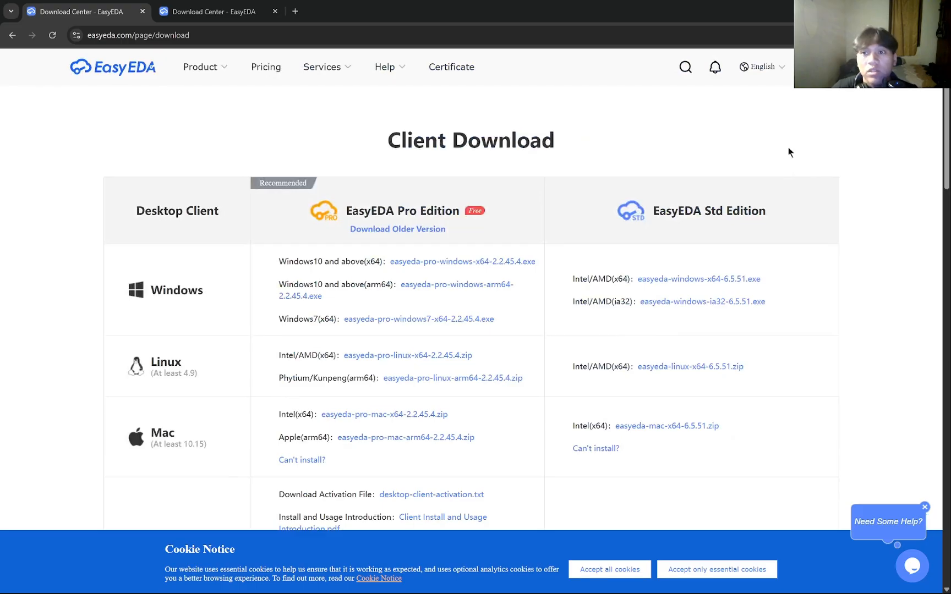
{"action": "scroll", "coordinate": [555, 255], "scroll_direction": "down", "scroll_amount": 2}
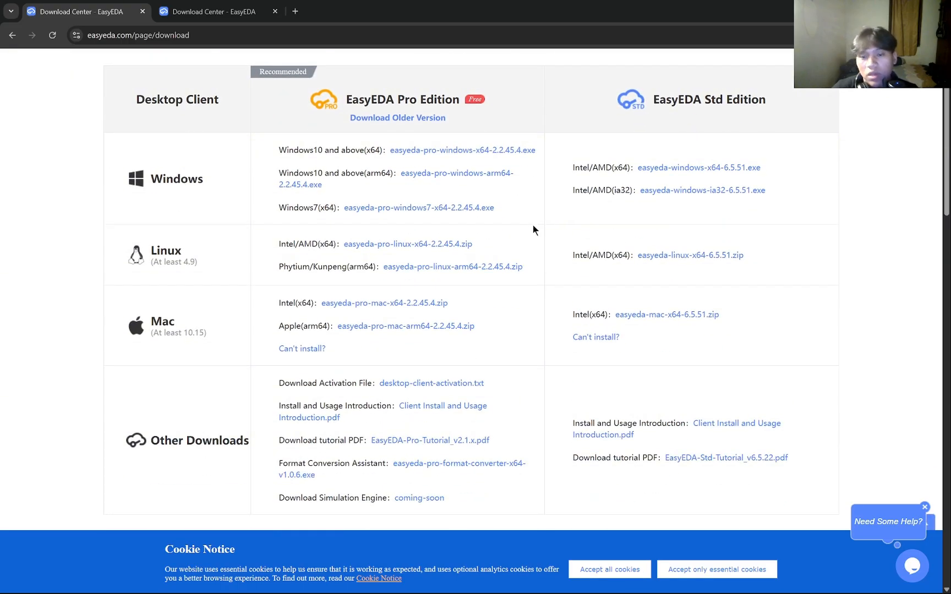
{"action": "scroll", "coordinate": [533, 226], "scroll_direction": "down", "scroll_amount": 1}
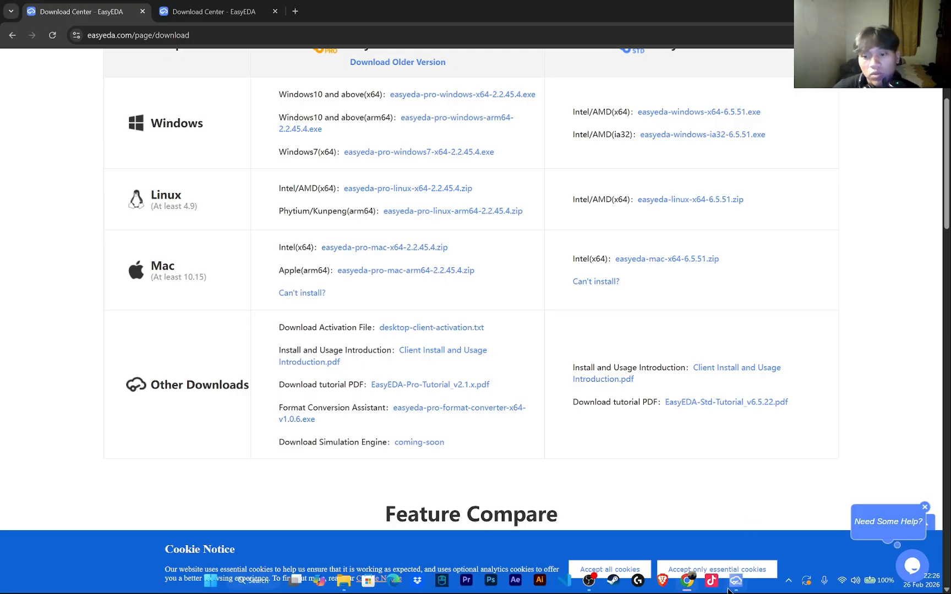
Switch to the EasyEDA Pro desktop client and display the list of all projects.
{"action": "left_click", "coordinate": [727, 587]}
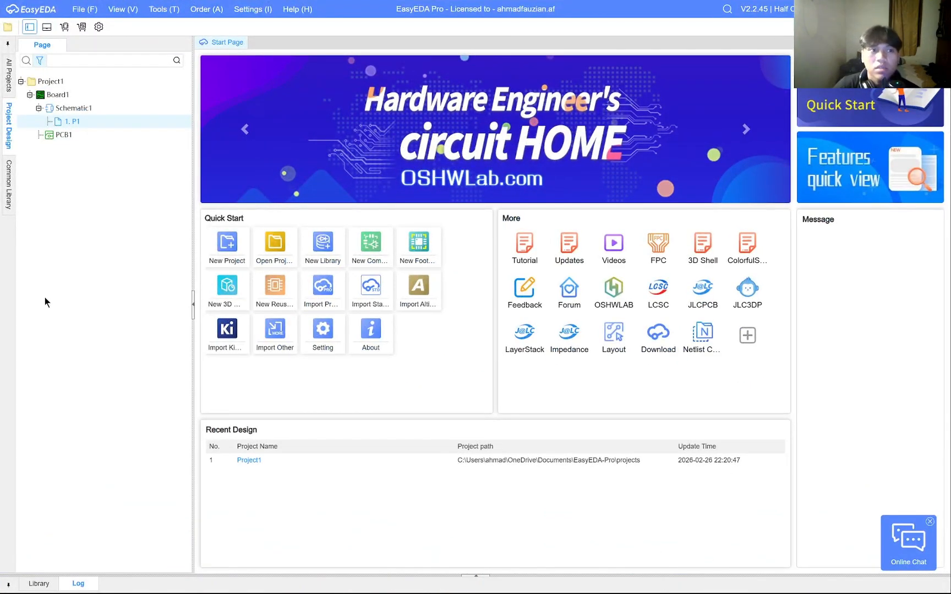
{"action": "left_click", "coordinate": [6, 90]}
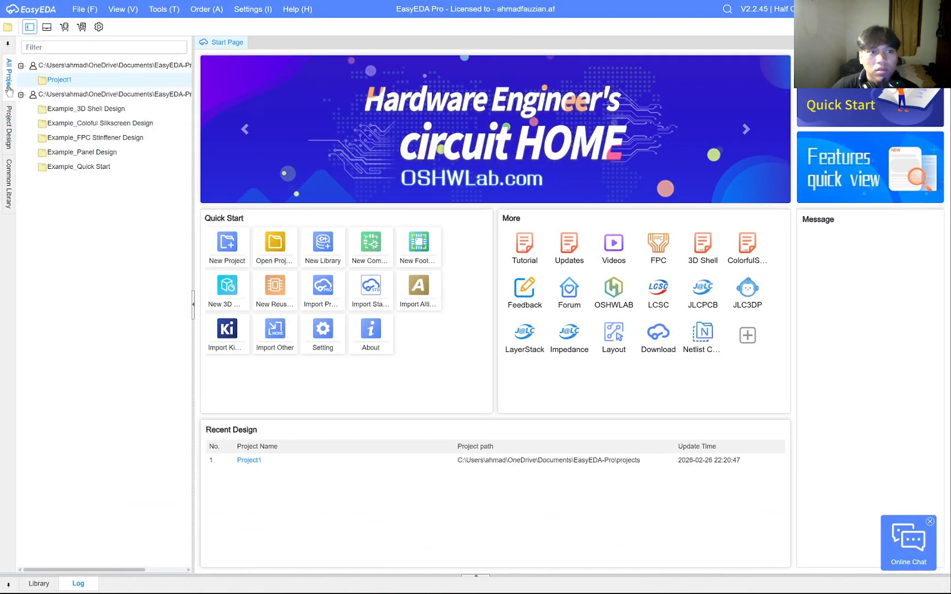
{"action": "left_click", "coordinate": [238, 233]}
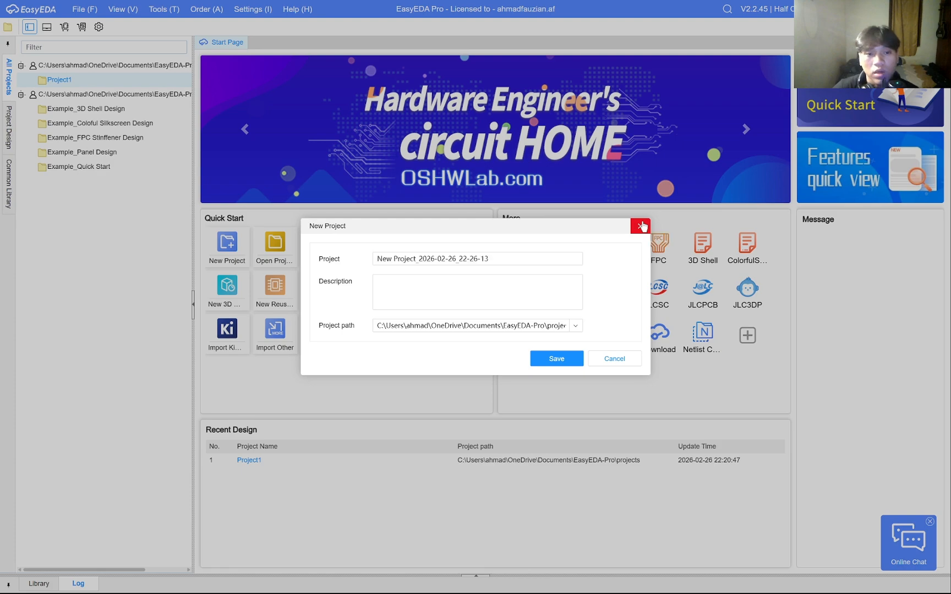
{"action": "left_click", "coordinate": [642, 225]}
{"action": "left_click", "coordinate": [273, 254]}
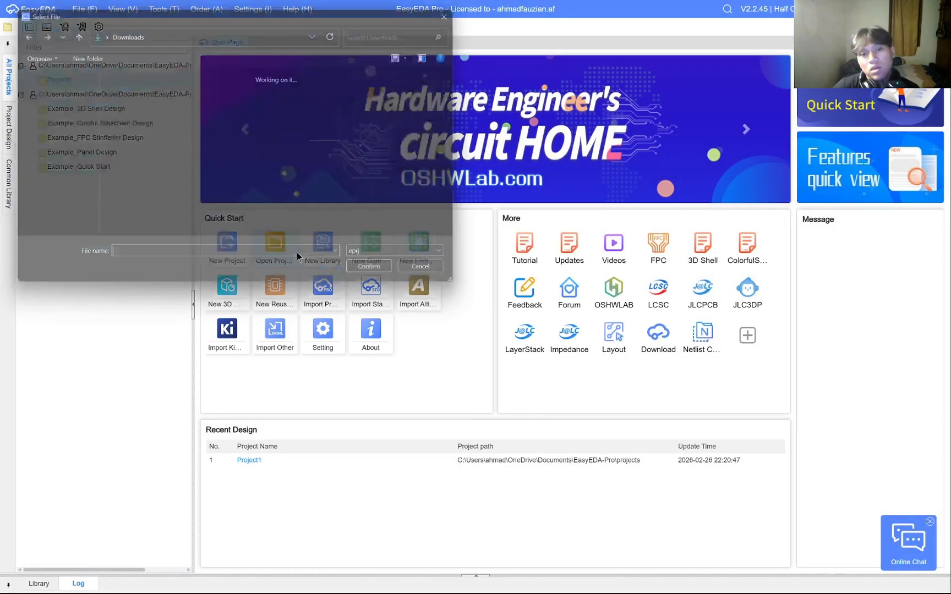
{"action": "left_click", "coordinate": [462, 9]}
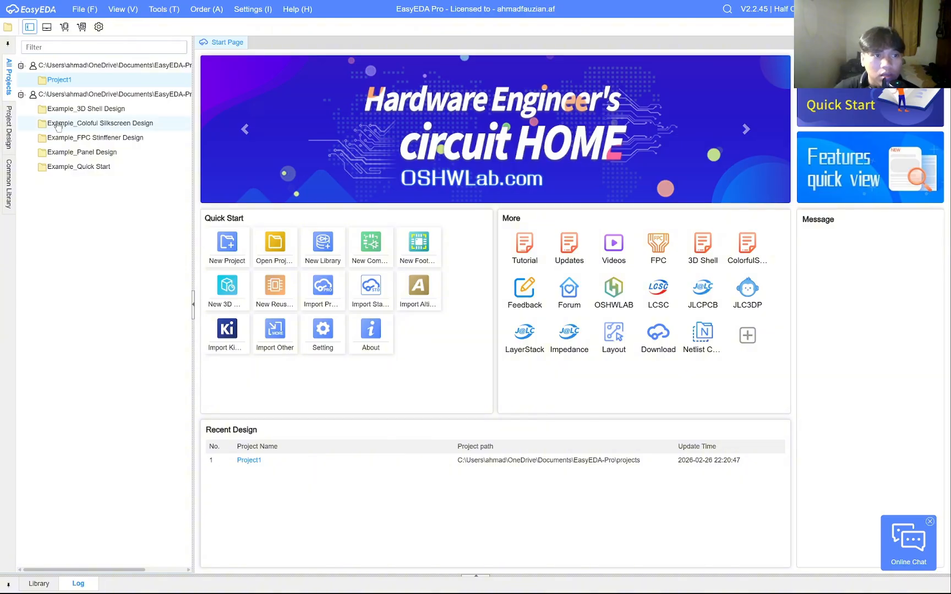
Open schematic page P1 of Project1 from the project's design tree.
{"action": "left_click", "coordinate": [7, 143]}
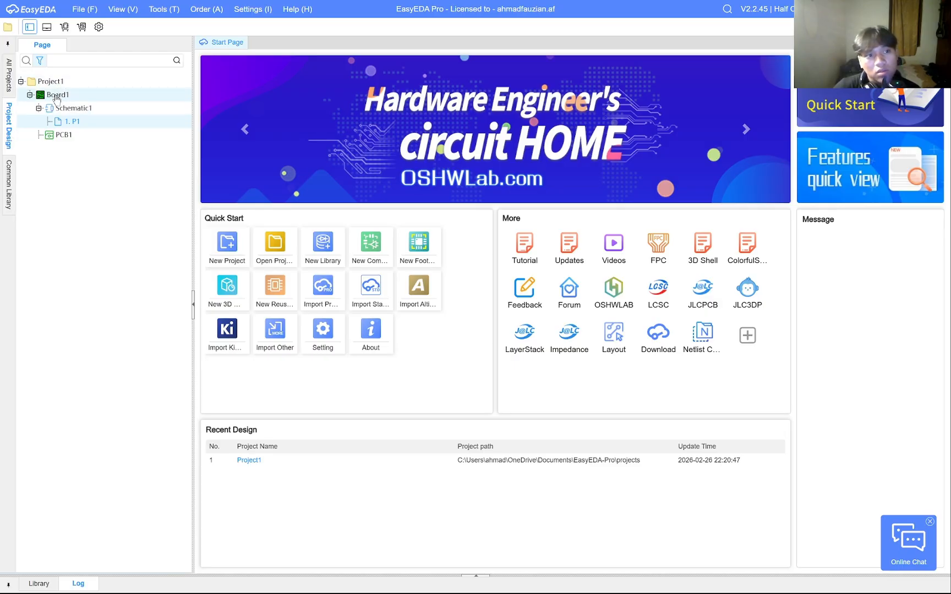
{"action": "double_click", "coordinate": [82, 122]}
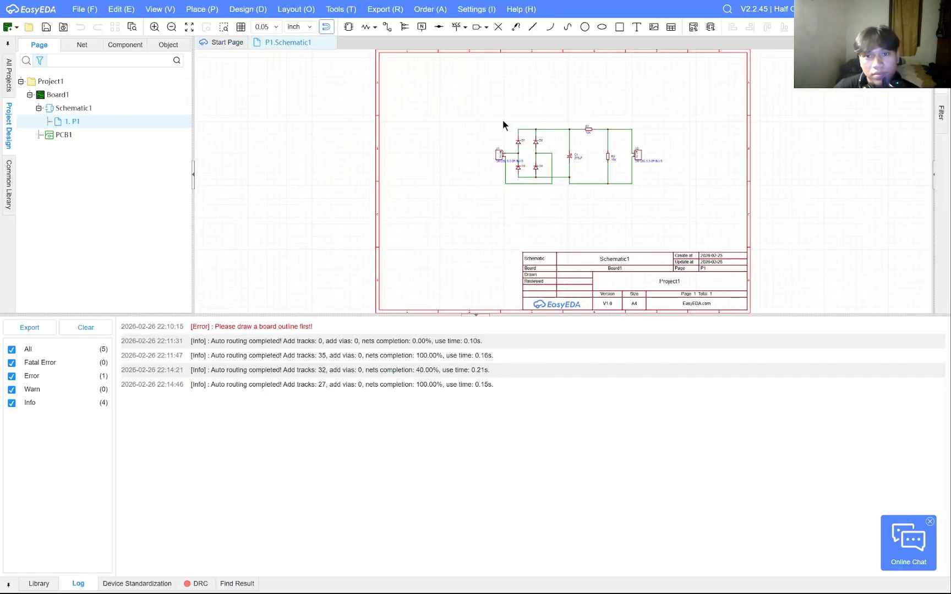
{"action": "scroll", "coordinate": [664, 128], "scroll_direction": "up", "scroll_amount": 2}
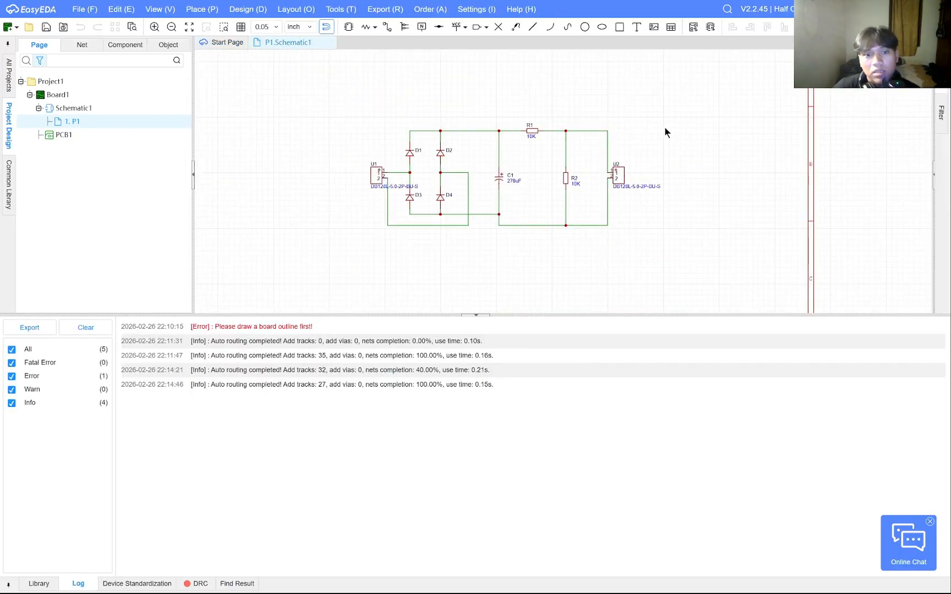
Clear all log messages and shrink the log area to enlarge the schematic canvas.
{"action": "left_click", "coordinate": [92, 329]}
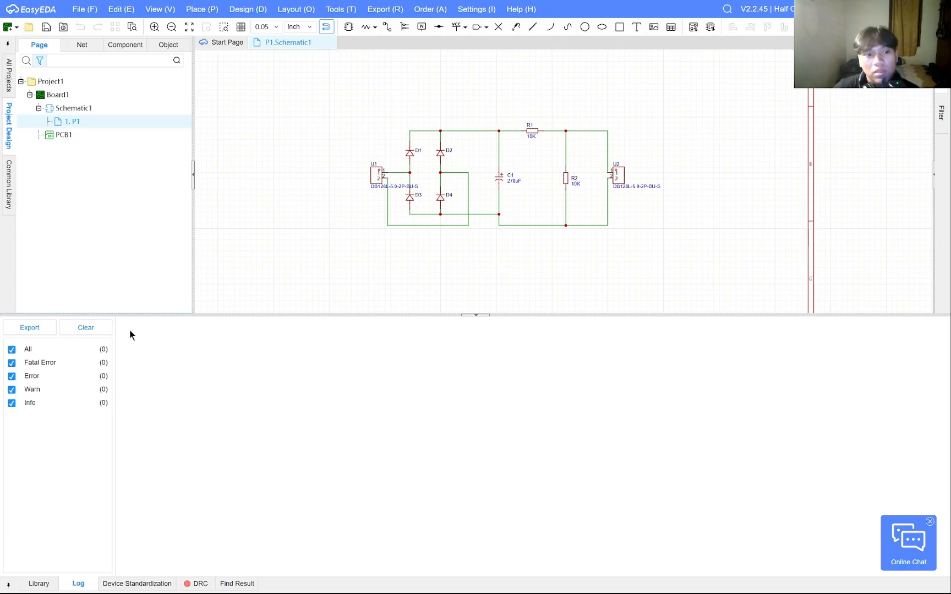
{"action": "left_click_drag", "start_coordinate": [497, 314], "coordinate": [517, 518]}
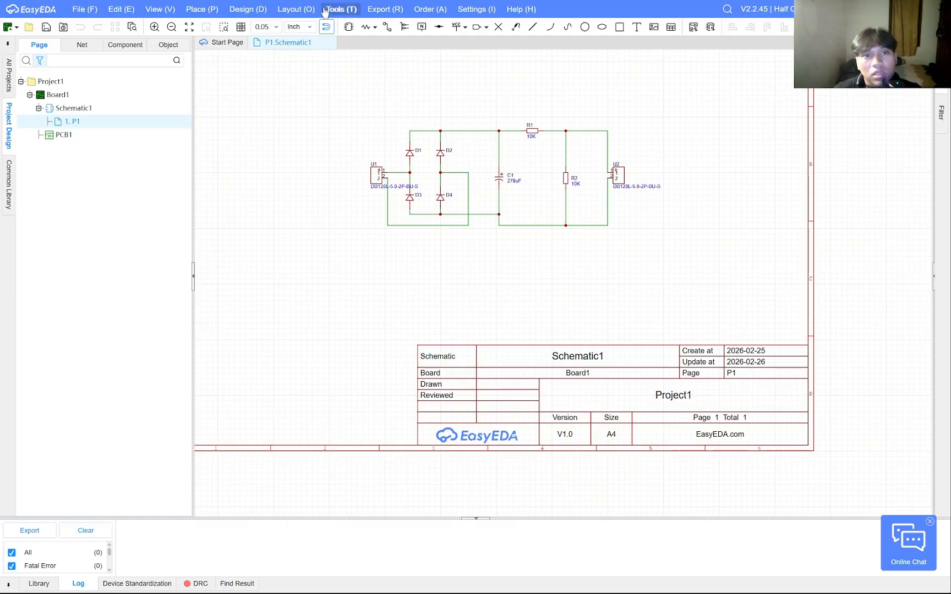
Review the schematic editor's edit, view, placement, design and layout commands, the rectifier circuit, and the shortcut devices.
{"action": "left_click", "coordinate": [76, 11]}
{"action": "mouse_move", "coordinate": [122, 10]}
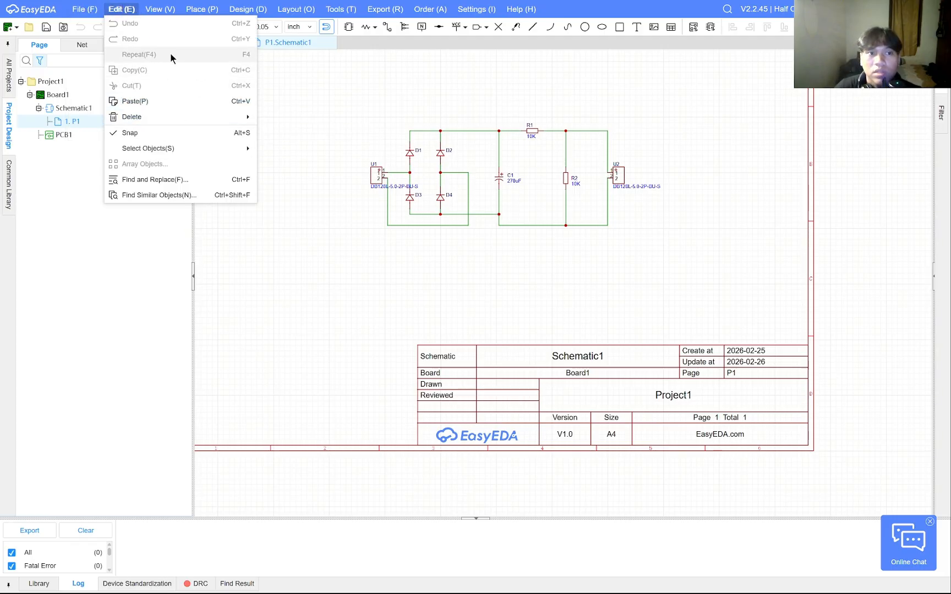
{"action": "mouse_move", "coordinate": [173, 11]}
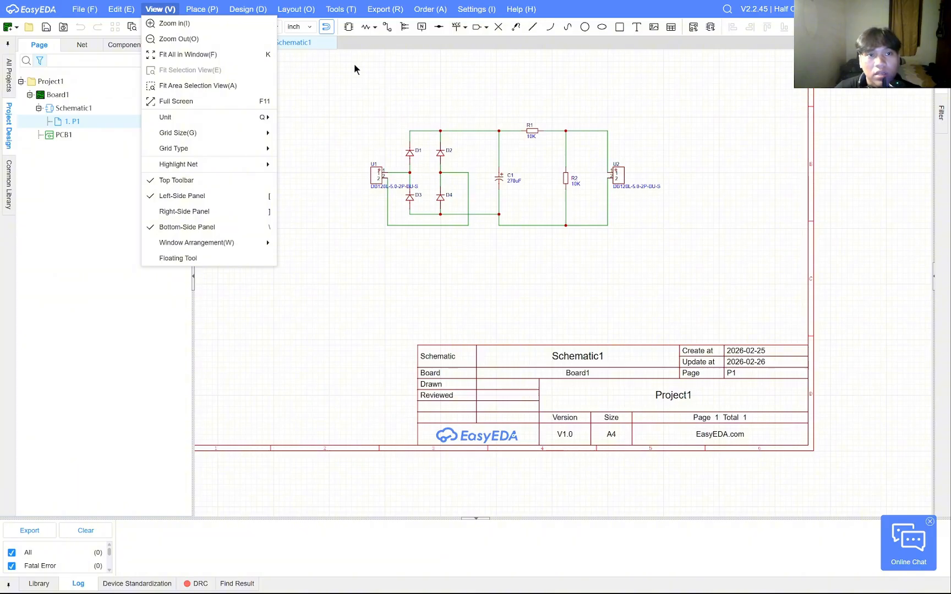
{"action": "left_click", "coordinate": [196, 10]}
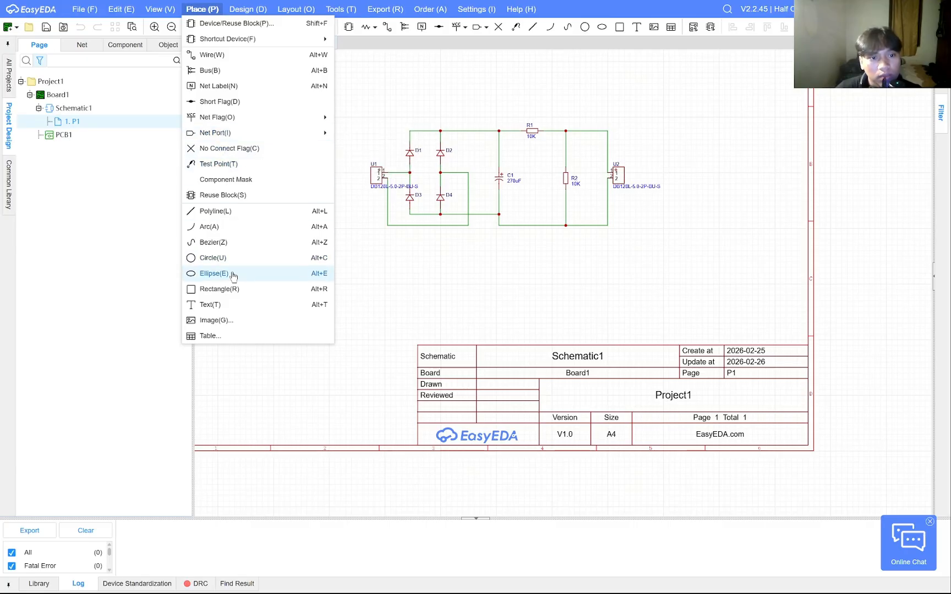
{"action": "left_click", "coordinate": [403, 92]}
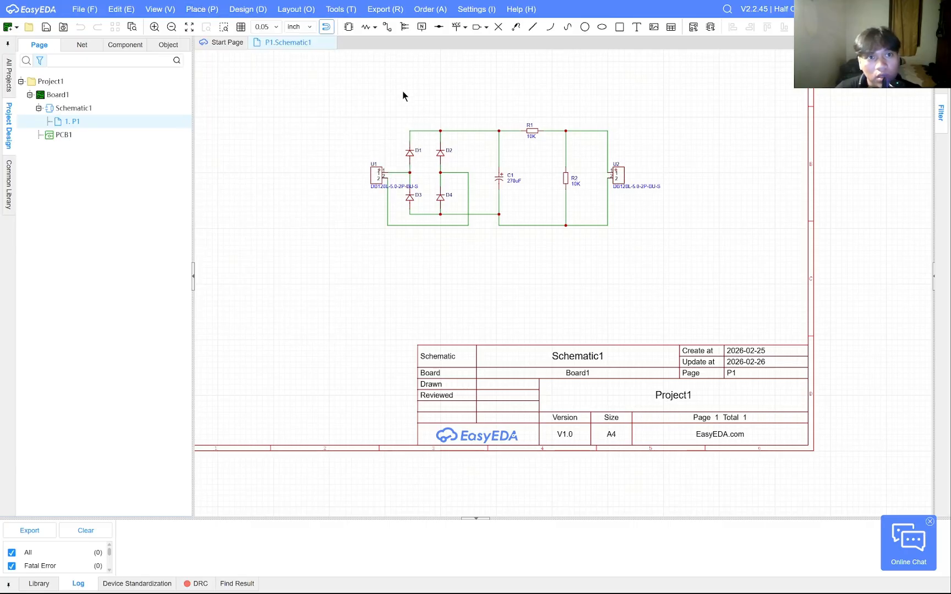
{"action": "left_click", "coordinate": [248, 9]}
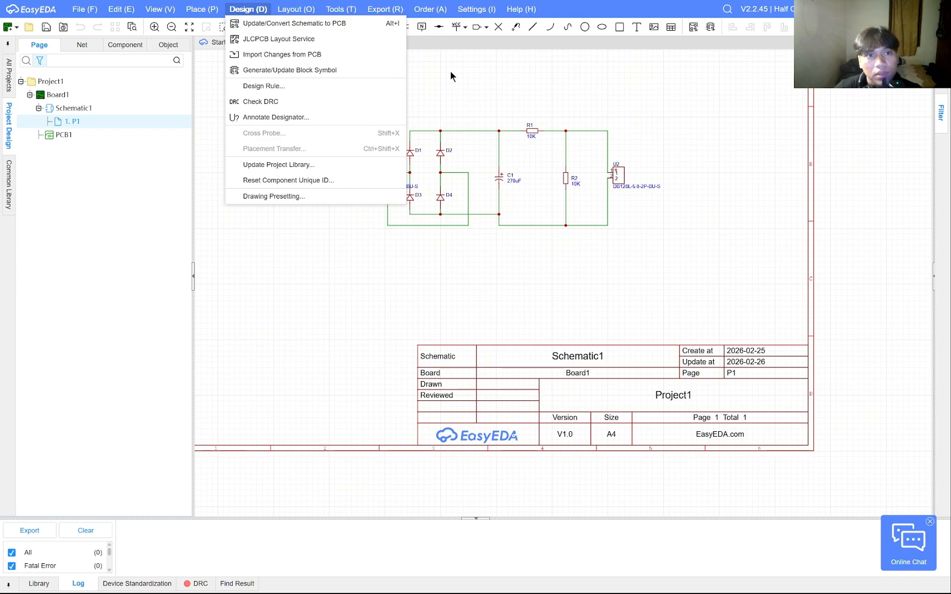
{"action": "left_click", "coordinate": [469, 80]}
{"action": "left_click", "coordinate": [283, 11]}
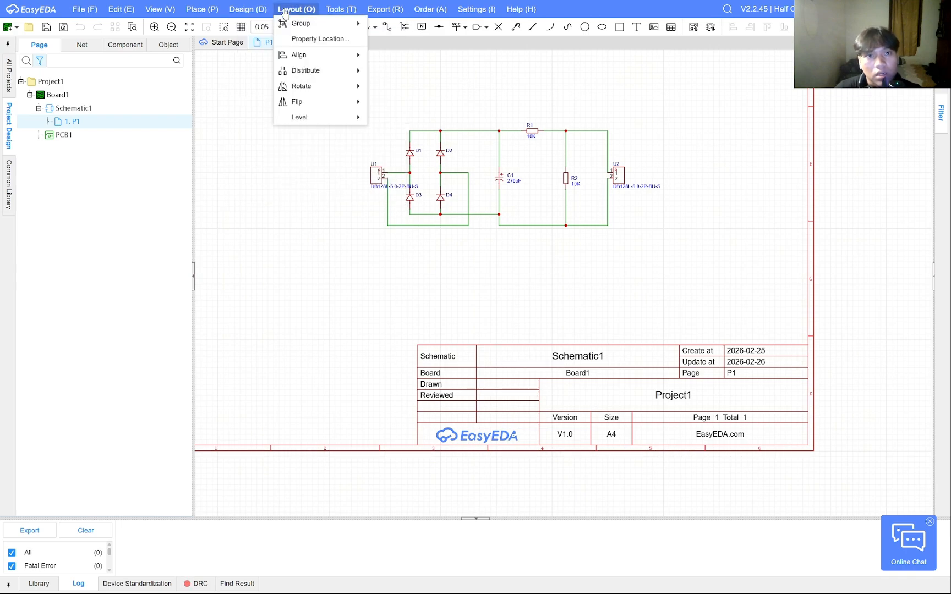
{"action": "mouse_move", "coordinate": [257, 11]}
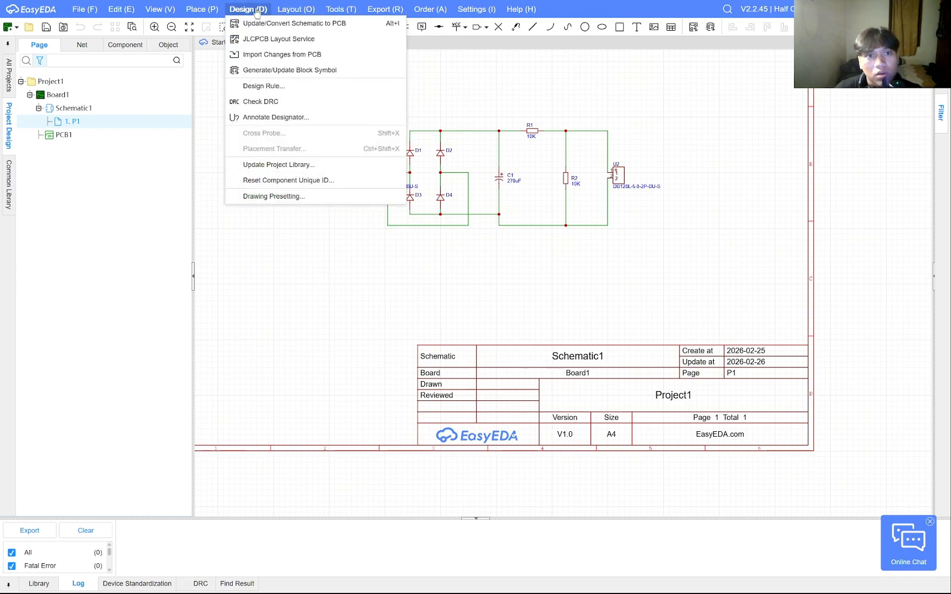
{"action": "left_click", "coordinate": [505, 87]}
{"action": "scroll", "coordinate": [486, 118], "scroll_direction": "up", "scroll_amount": 3}
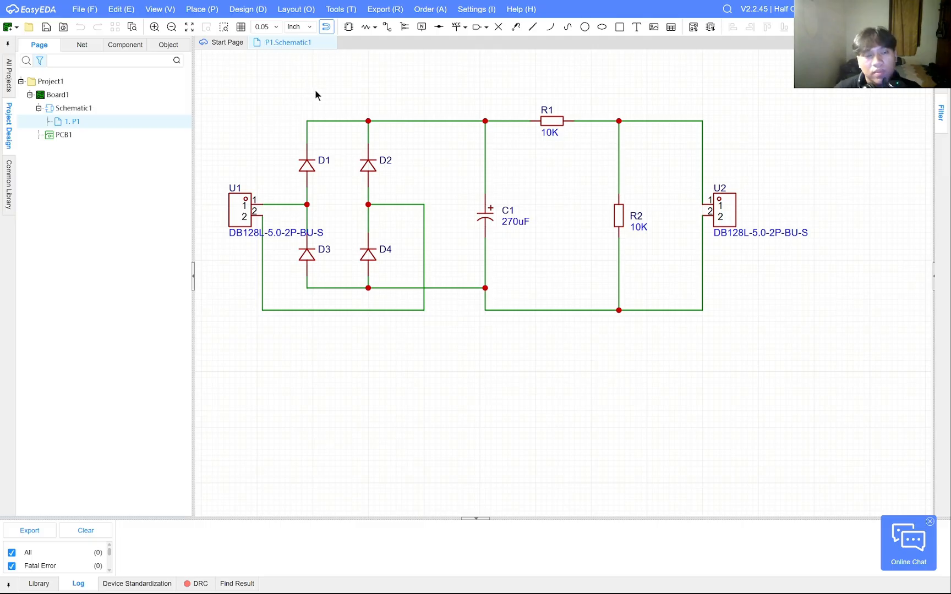
{"action": "scroll", "coordinate": [316, 80], "scroll_direction": "down", "scroll_amount": 1}
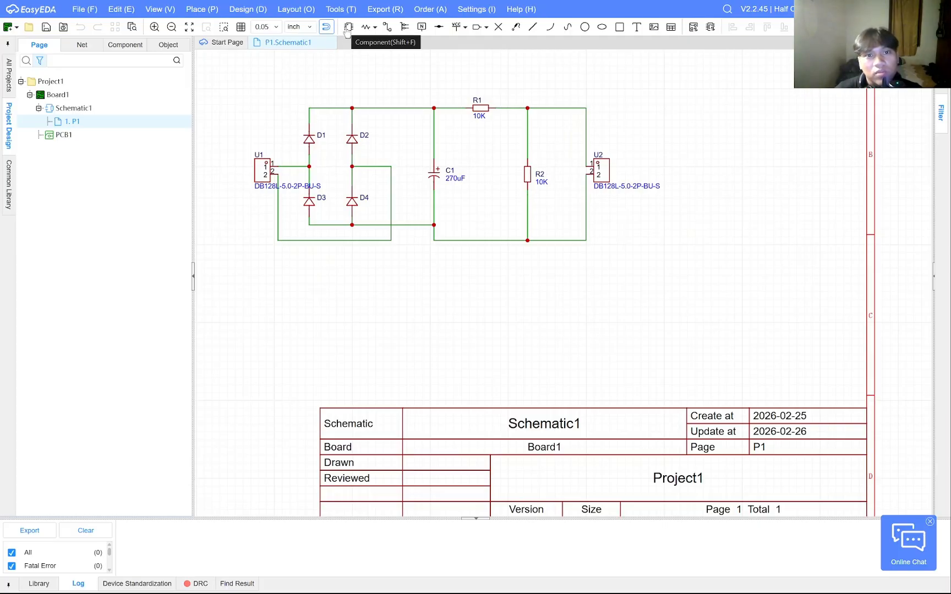
{"action": "left_click", "coordinate": [375, 29]}
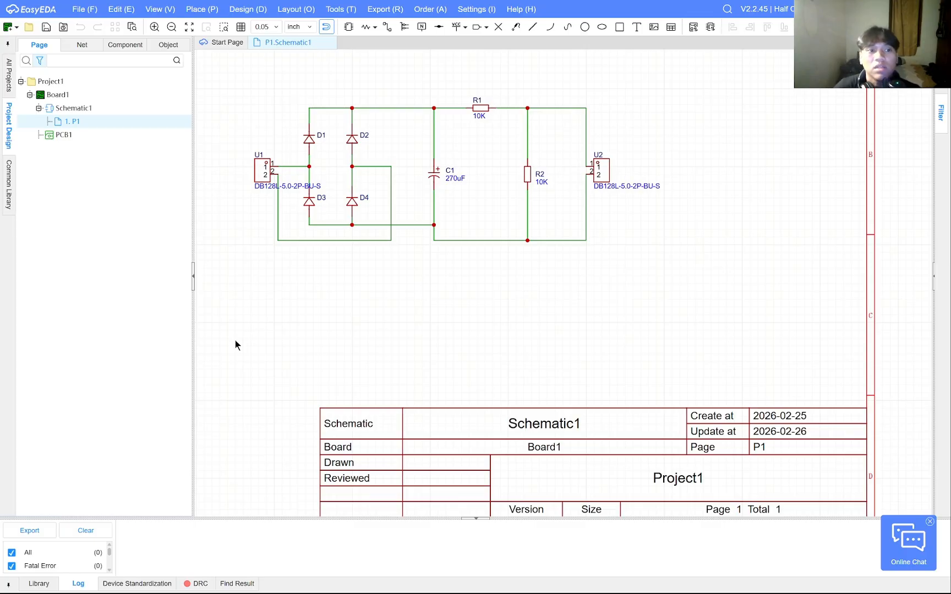
Examine the common library's schematic symbols from resistors through connectors, as well as its PCB footprints.
{"action": "left_click", "coordinate": [10, 207]}
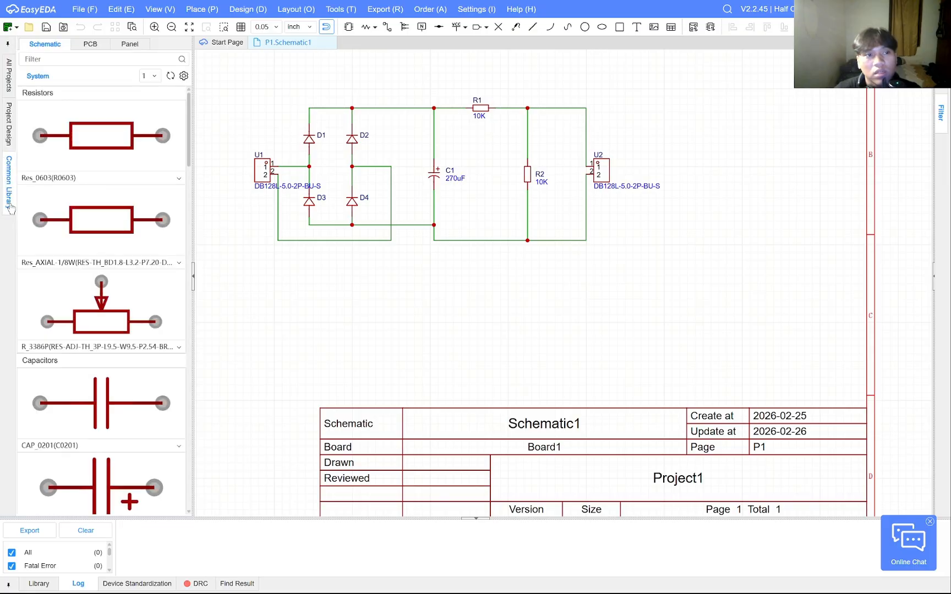
{"action": "scroll", "coordinate": [123, 154], "scroll_direction": "down", "scroll_amount": 5}
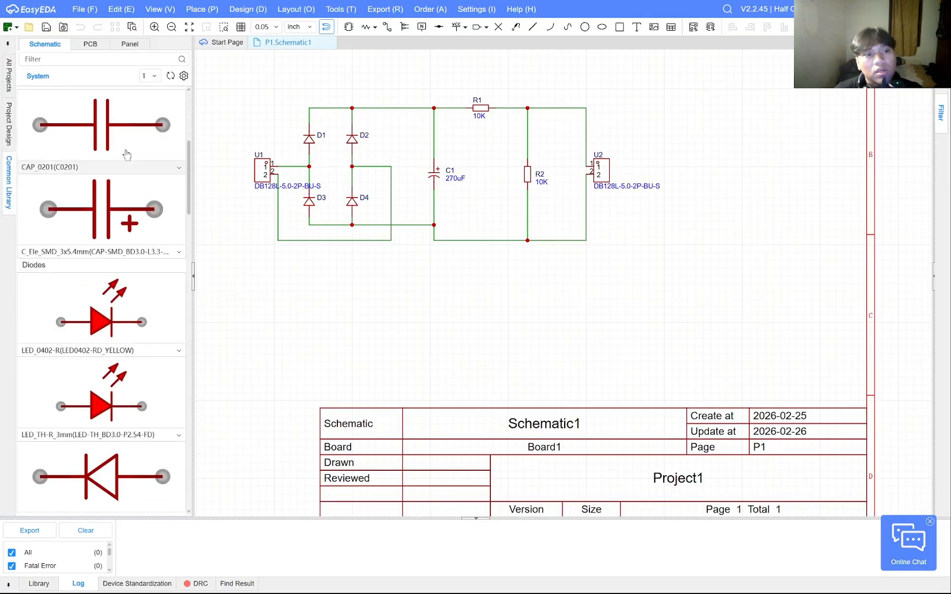
{"action": "scroll", "coordinate": [127, 154], "scroll_direction": "down", "scroll_amount": 2}
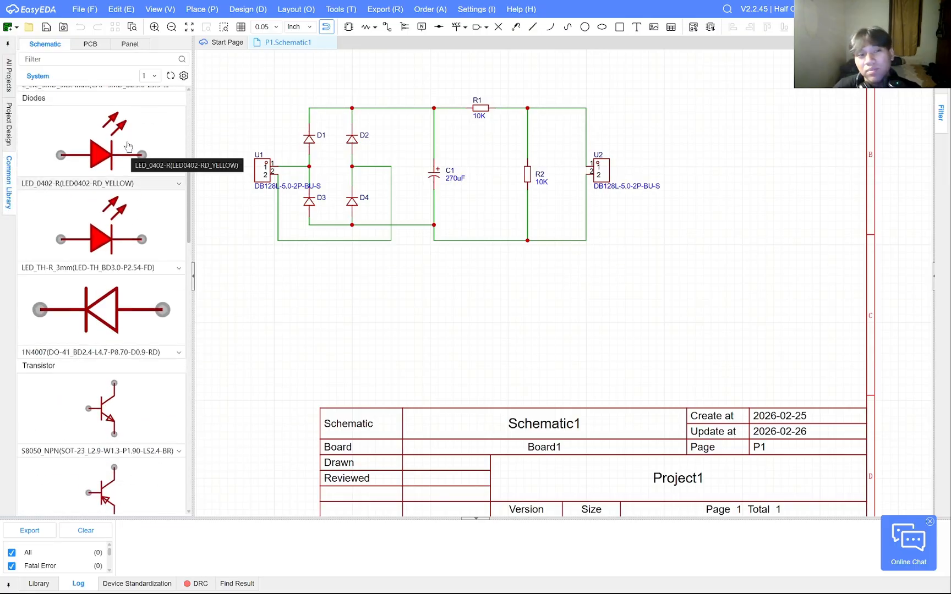
{"action": "scroll", "coordinate": [128, 146], "scroll_direction": "down", "scroll_amount": 7}
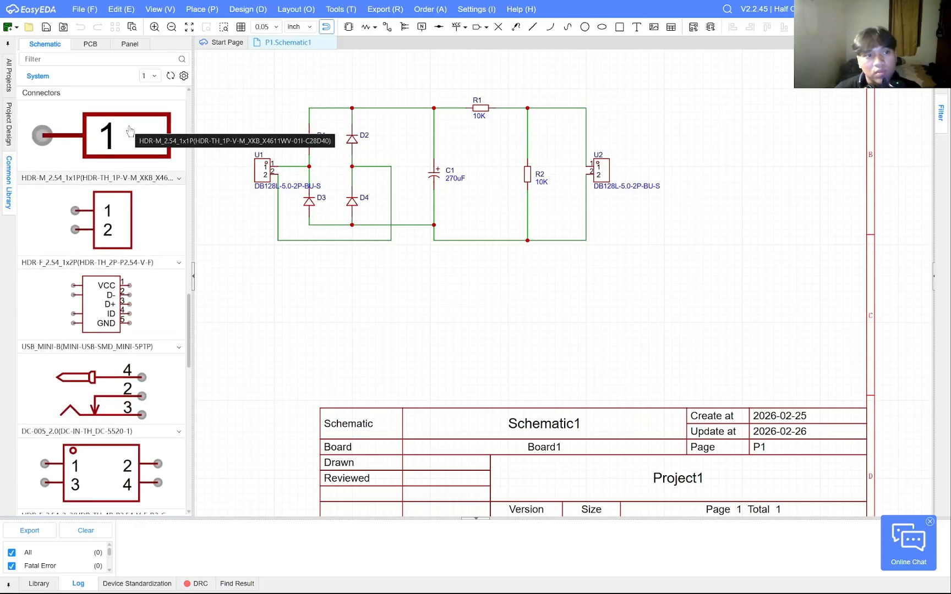
{"action": "scroll", "coordinate": [132, 124], "scroll_direction": "down", "scroll_amount": 1}
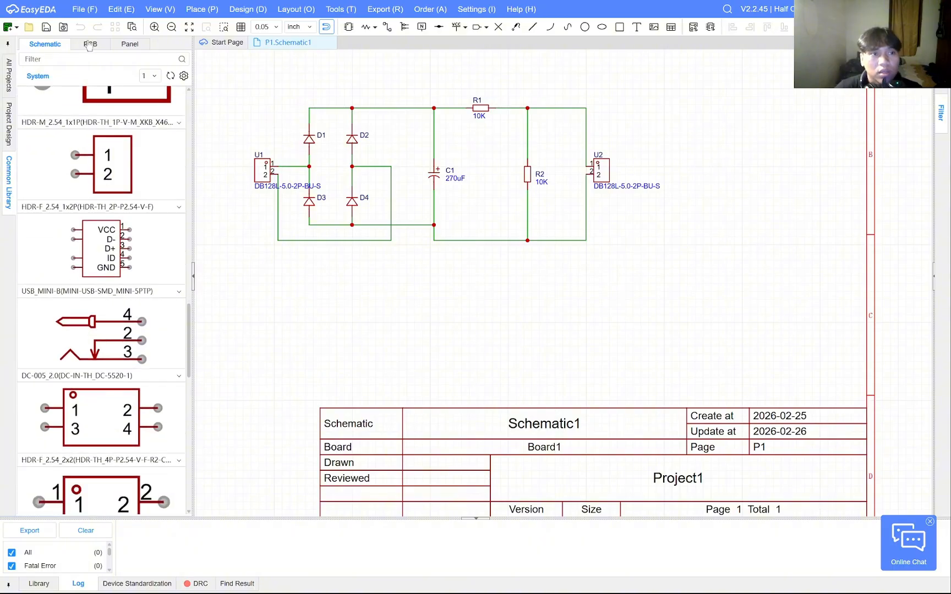
{"action": "left_click", "coordinate": [90, 46]}
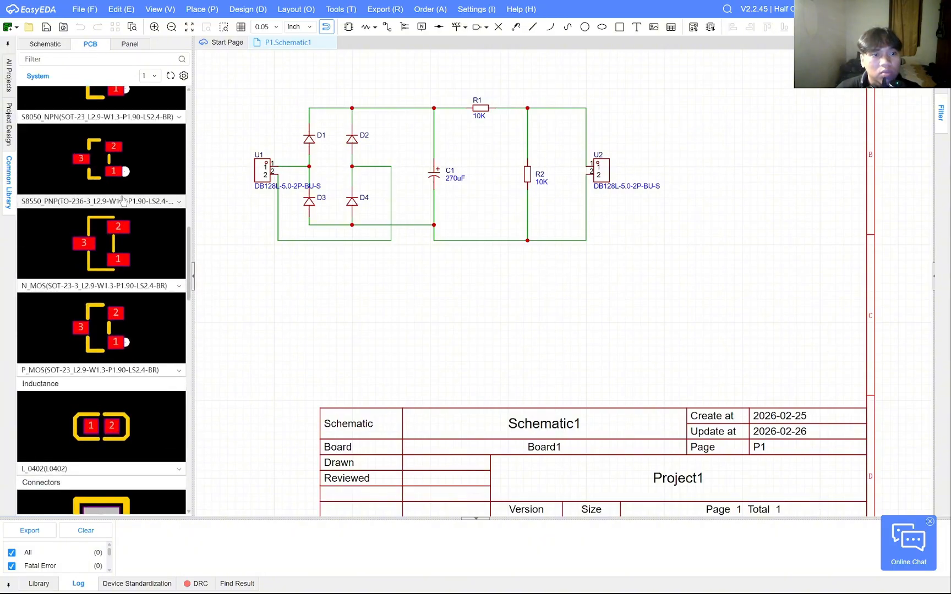
Browse the common library's panel graphics from setting icons to logos, and return to its schematic symbols.
{"action": "left_click", "coordinate": [130, 44]}
{"action": "scroll", "coordinate": [69, 276], "scroll_direction": "down", "scroll_amount": 5}
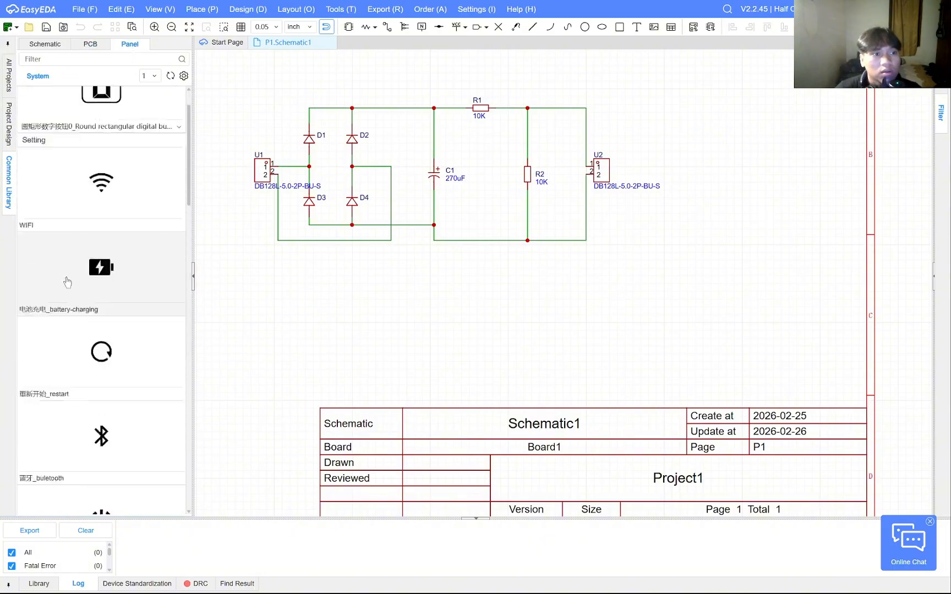
{"action": "scroll", "coordinate": [71, 276], "scroll_direction": "down", "scroll_amount": 10}
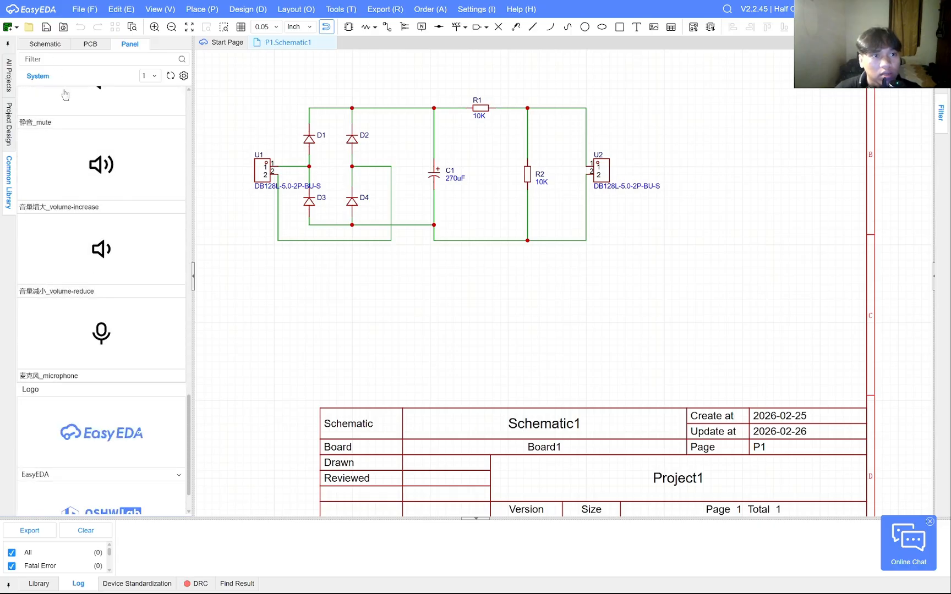
{"action": "left_click", "coordinate": [45, 44]}
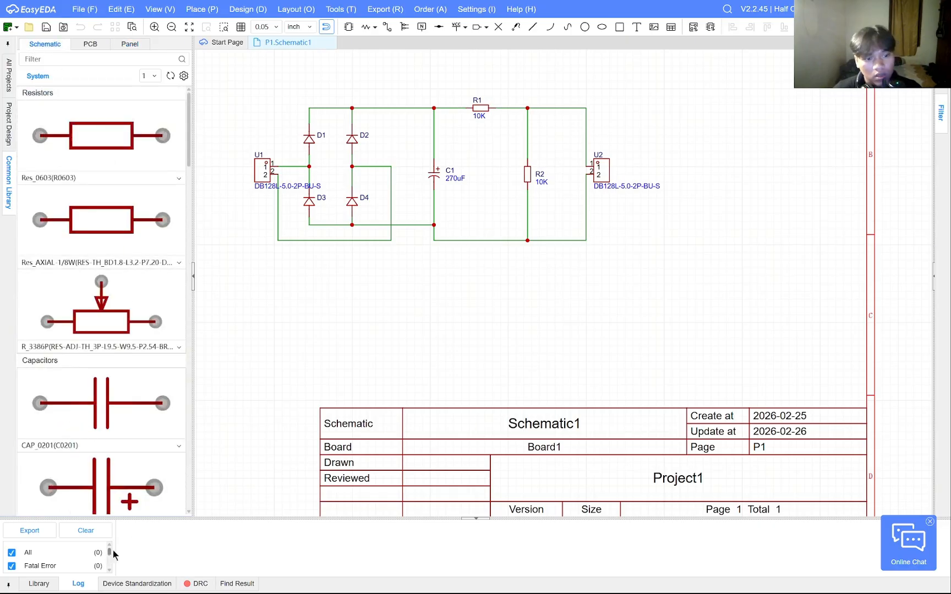
Open the device library, enlarge its area to about half the window, and clear the SCREW category filter.
{"action": "left_click", "coordinate": [39, 584]}
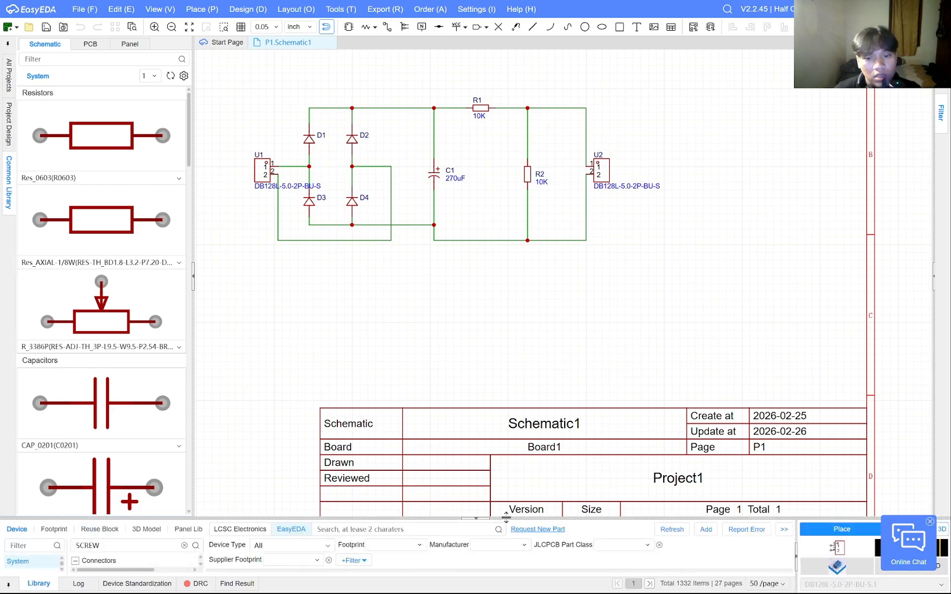
{"action": "left_click", "coordinate": [476, 518]}
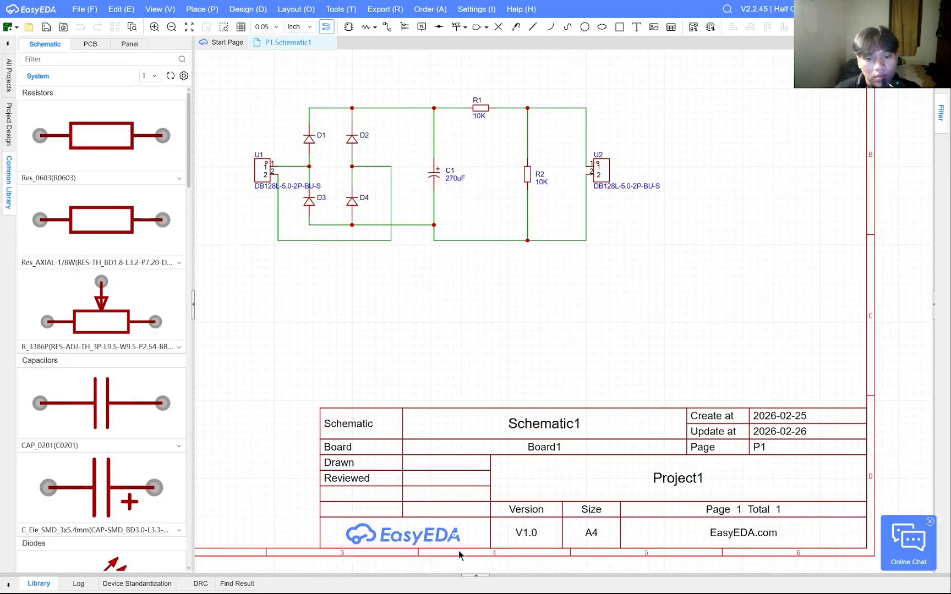
{"action": "left_click", "coordinate": [478, 578]}
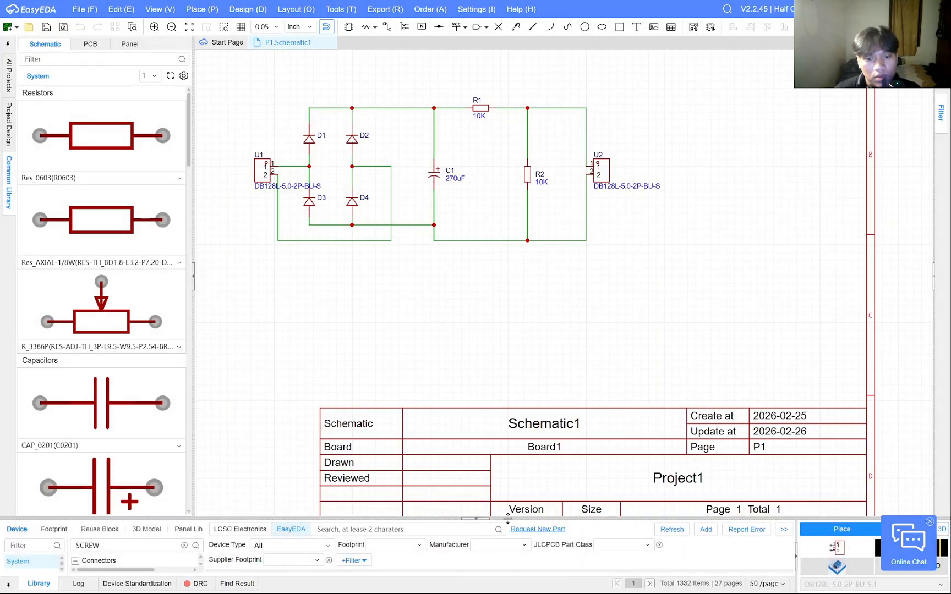
{"action": "left_click_drag", "start_coordinate": [510, 516], "coordinate": [491, 246]}
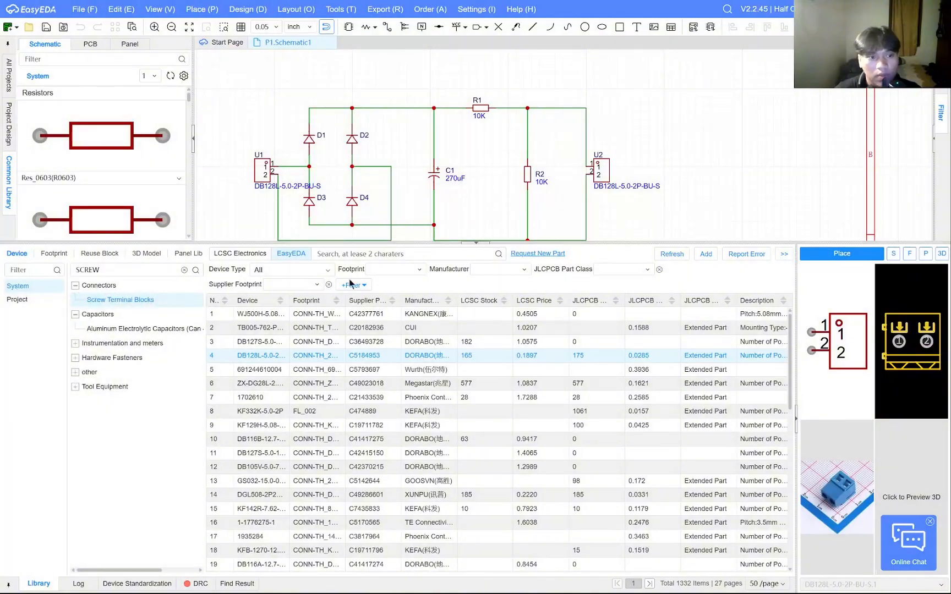
{"action": "left_click", "coordinate": [184, 269]}
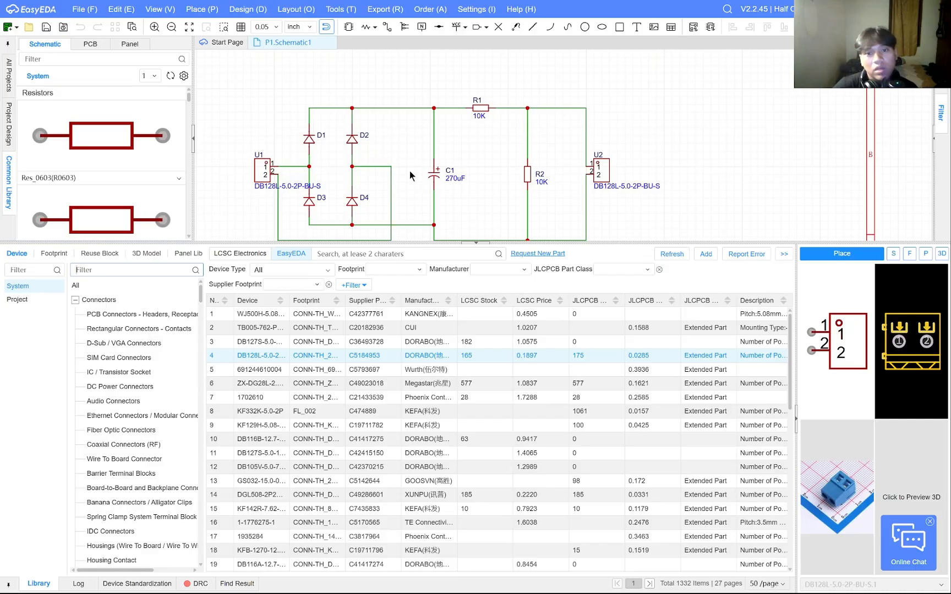
Collapse the Connectors, Capacitors, Diodes, Circuit Protection and Industrial control electrical categories and examine the device category list.
{"action": "scroll", "coordinate": [386, 203], "scroll_direction": "down", "scroll_amount": 2}
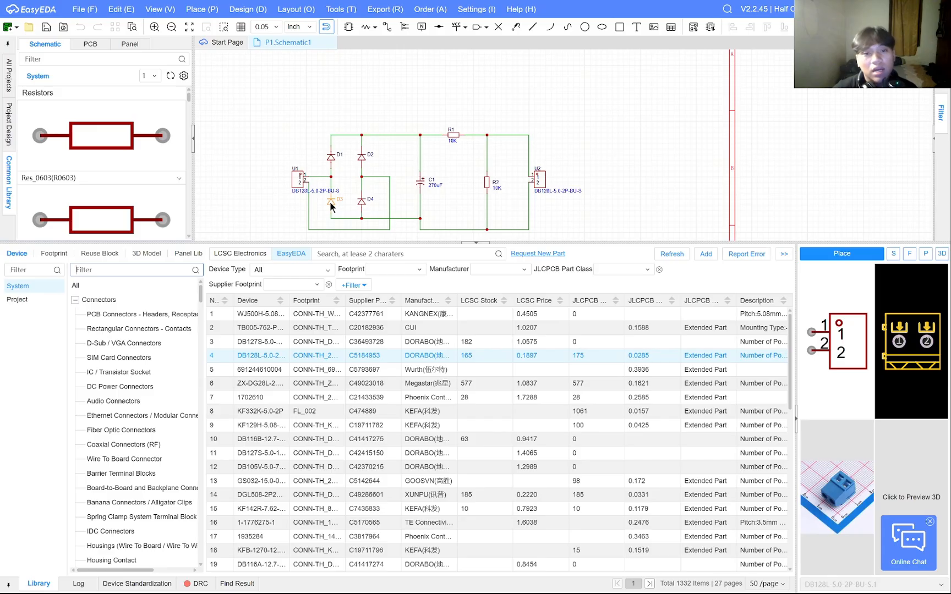
{"action": "scroll", "coordinate": [314, 196], "scroll_direction": "up", "scroll_amount": 5}
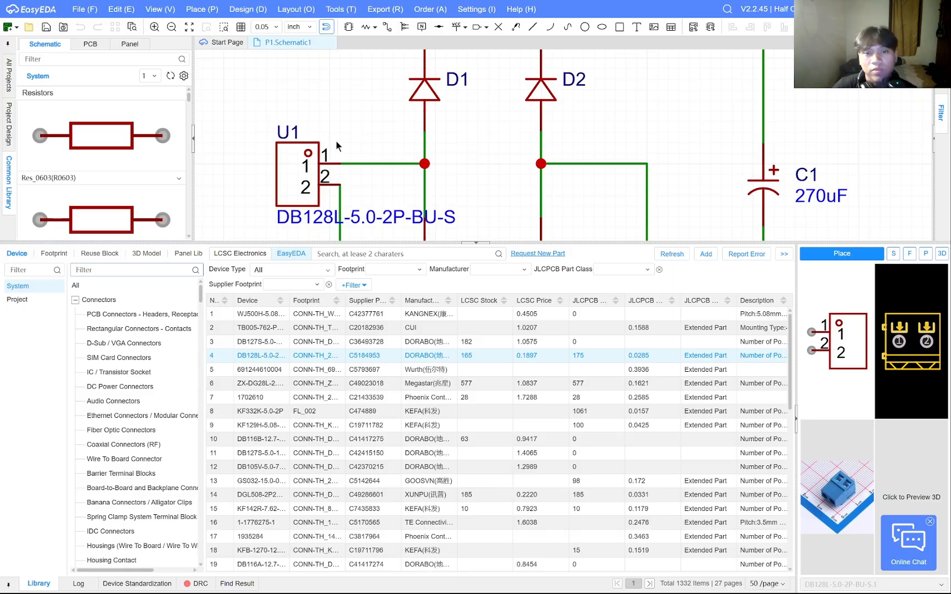
{"action": "scroll", "coordinate": [471, 124], "scroll_direction": "down", "scroll_amount": 3}
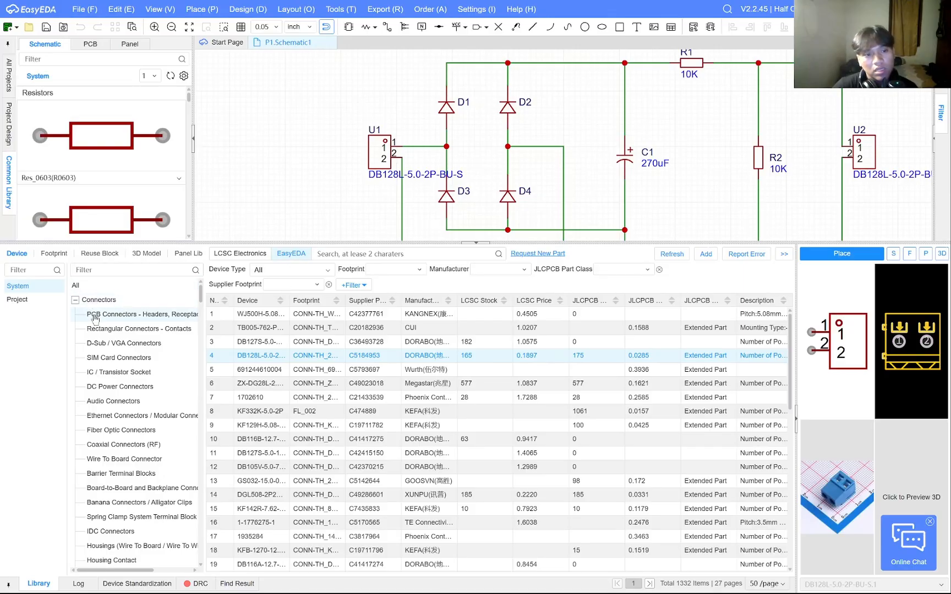
{"action": "left_click", "coordinate": [76, 301]}
{"action": "left_click", "coordinate": [75, 314]}
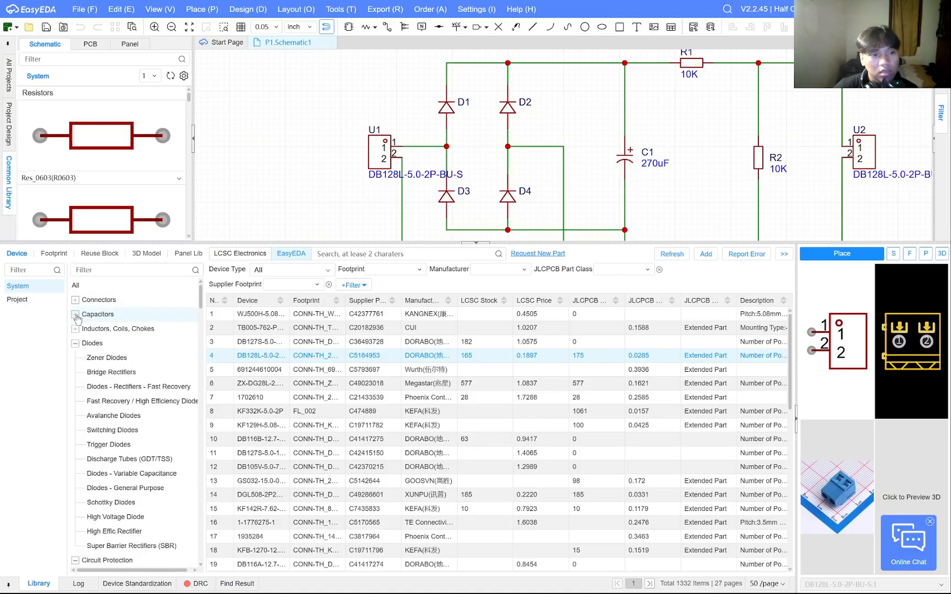
{"action": "left_click", "coordinate": [75, 343]}
{"action": "left_click", "coordinate": [76, 358]}
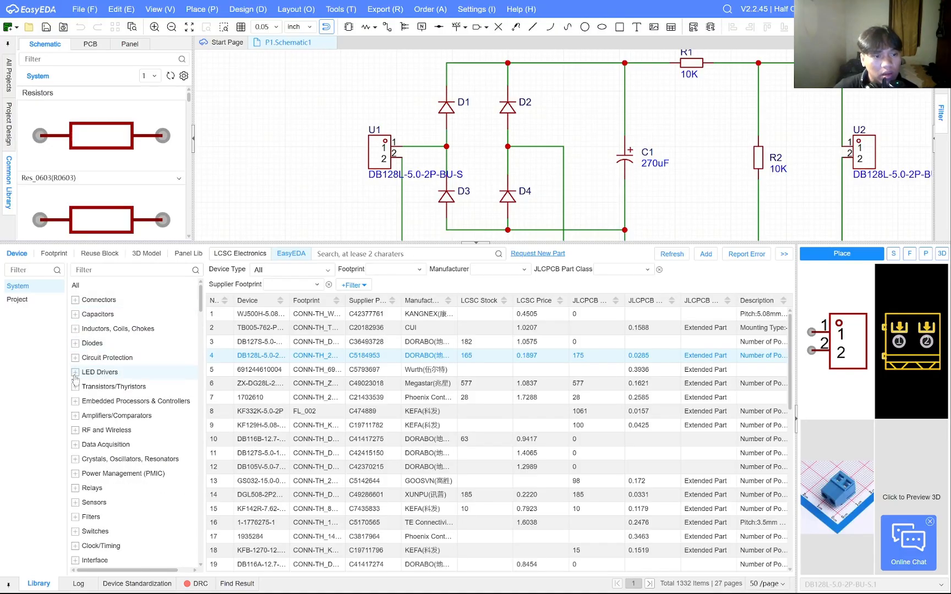
{"action": "scroll", "coordinate": [112, 370], "scroll_direction": "down", "scroll_amount": 13}
{"action": "scroll", "coordinate": [113, 371], "scroll_direction": "up", "scroll_amount": 12}
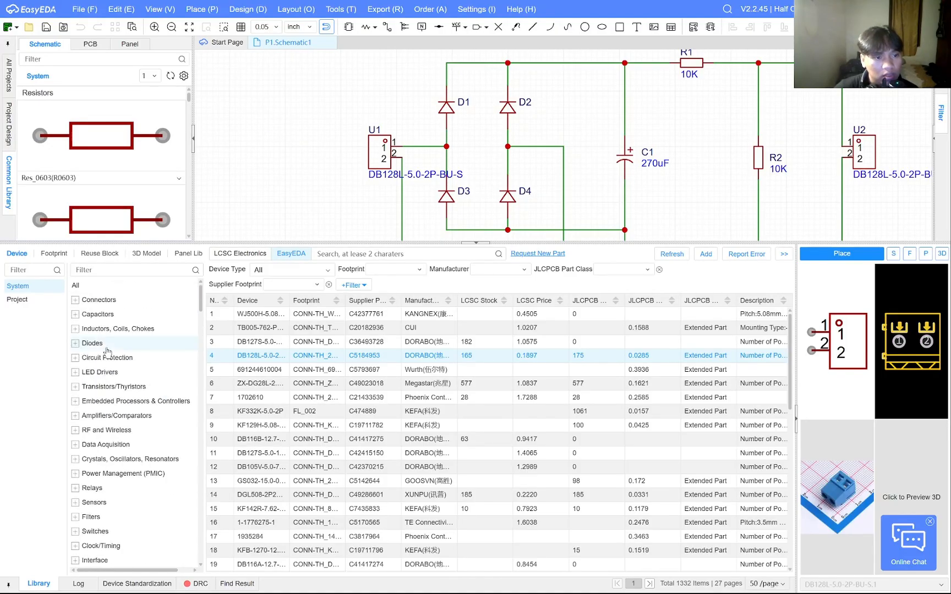
{"action": "scroll", "coordinate": [97, 432], "scroll_direction": "down", "scroll_amount": 5}
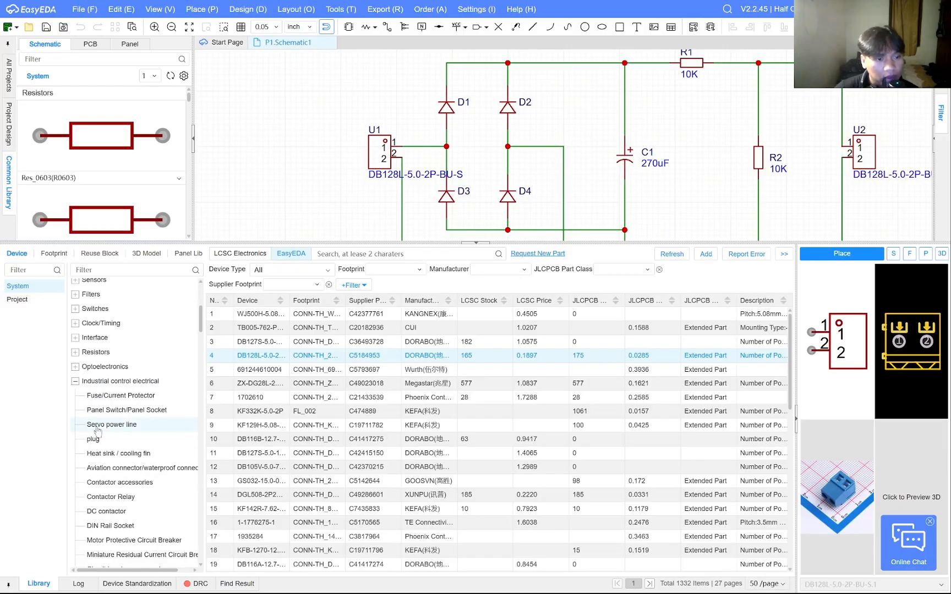
{"action": "left_click", "coordinate": [75, 381]}
{"action": "scroll", "coordinate": [122, 391], "scroll_direction": "up", "scroll_amount": 5}
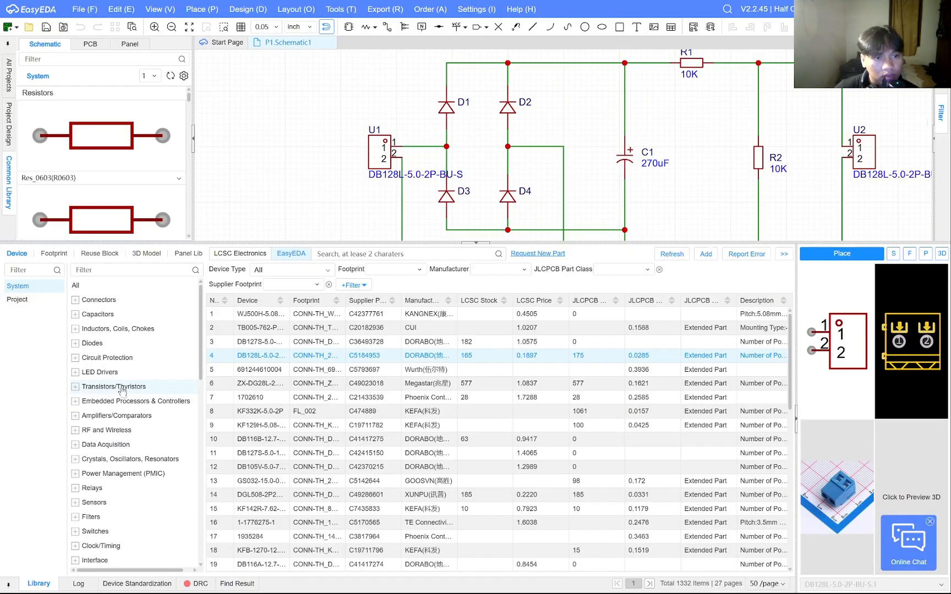
Expand the Capacitors category and examine the device list for Polymer Aluminum Capacitors.
{"action": "left_click", "coordinate": [75, 314]}
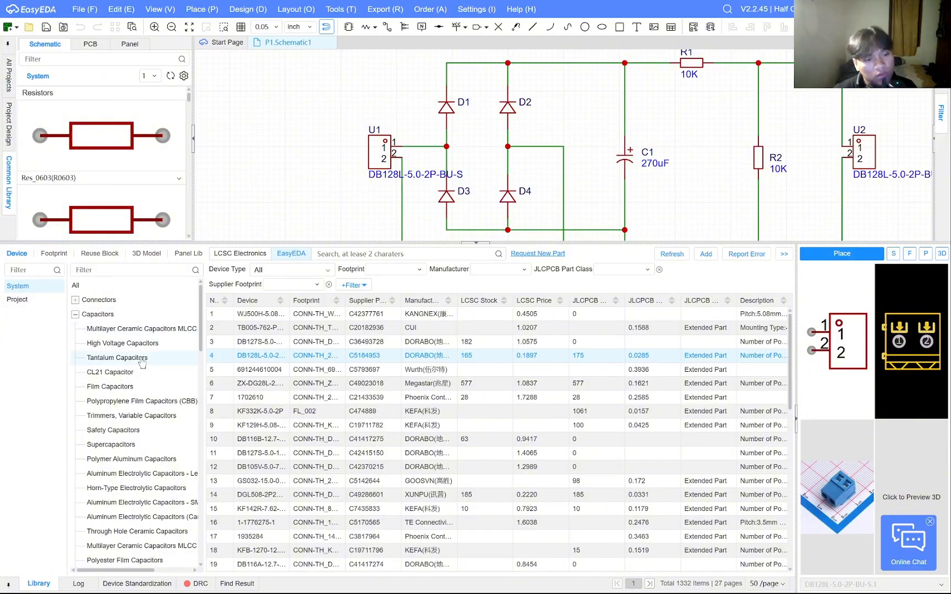
{"action": "scroll", "coordinate": [135, 364], "scroll_direction": "down", "scroll_amount": 2}
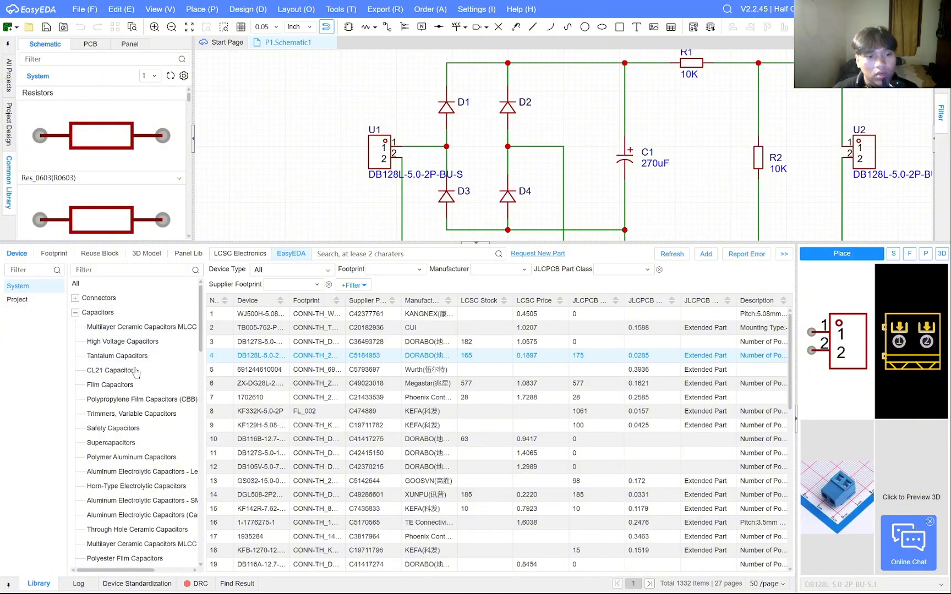
{"action": "left_click", "coordinate": [131, 404]}
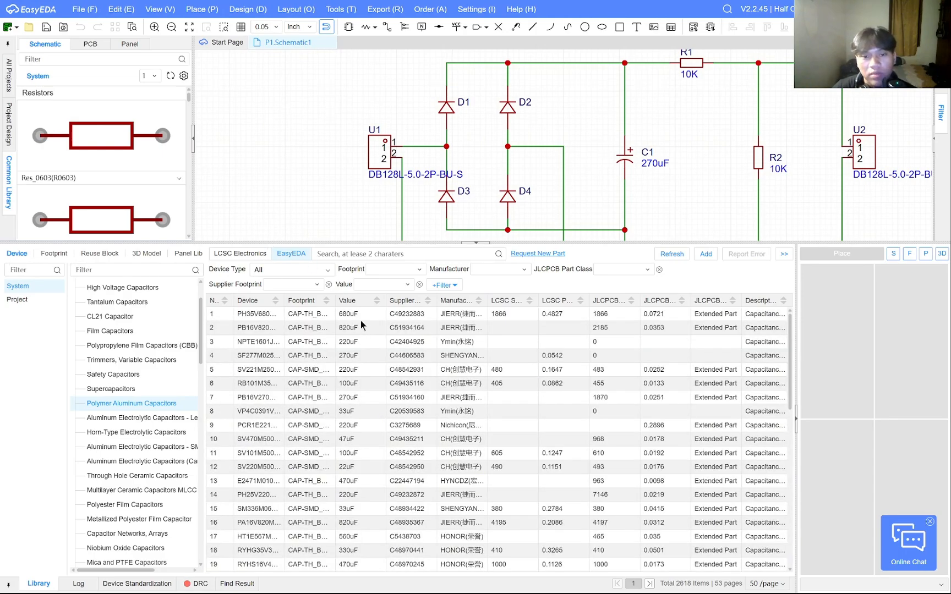
{"action": "scroll", "coordinate": [355, 384], "scroll_direction": "down", "scroll_amount": 7}
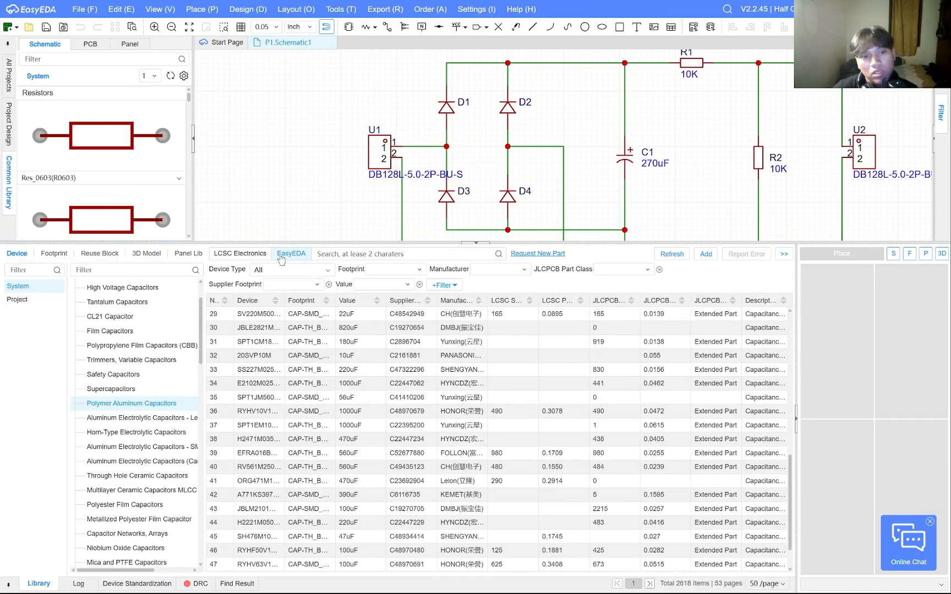
List the devices from LCSC Electronics and collapse the library area to show the whole rectifier circuit.
{"action": "left_click", "coordinate": [240, 254]}
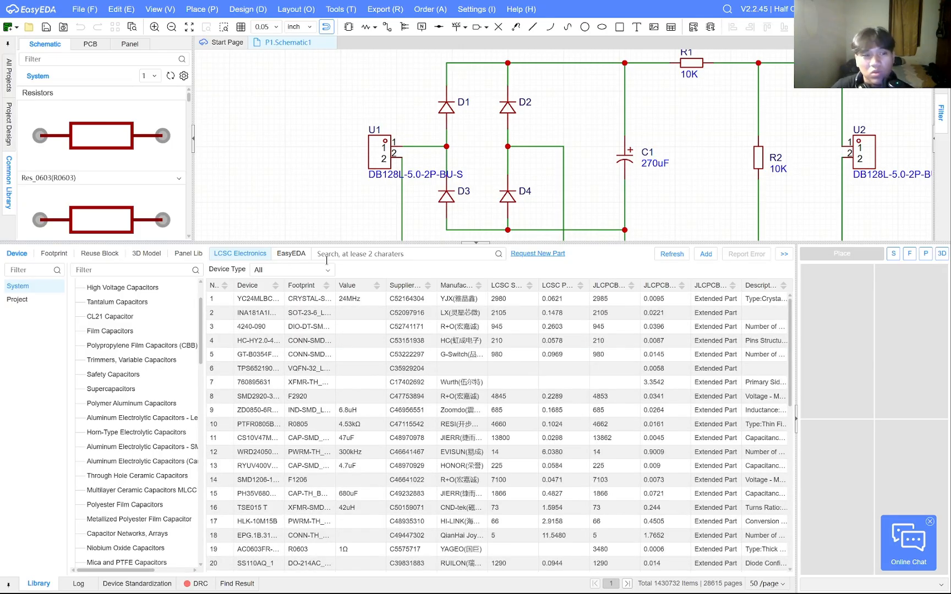
{"action": "left_click", "coordinate": [477, 243]}
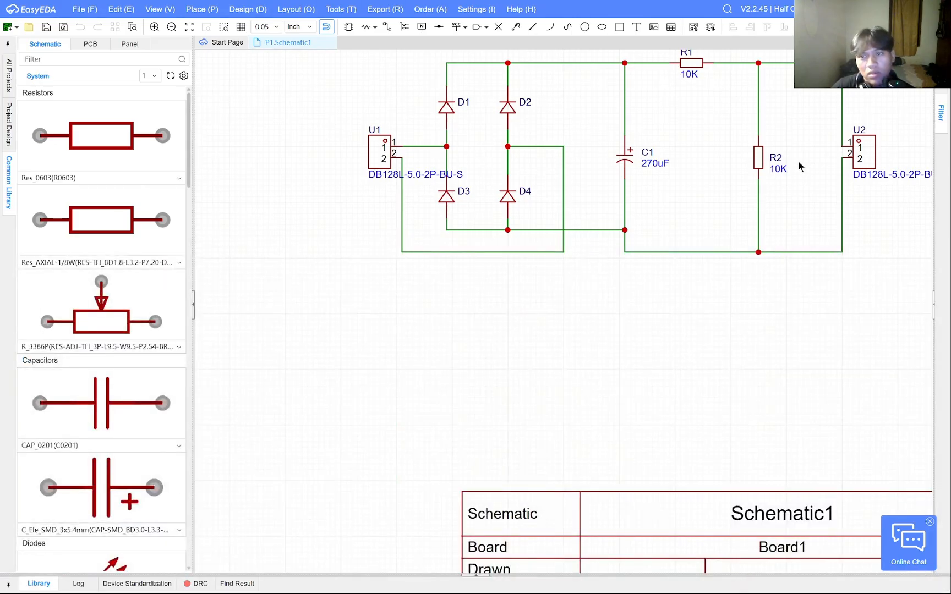
{"action": "scroll", "coordinate": [800, 166], "scroll_direction": "down", "scroll_amount": 1}
{"action": "scroll", "coordinate": [872, 54], "scroll_direction": "up", "scroll_amount": 1}
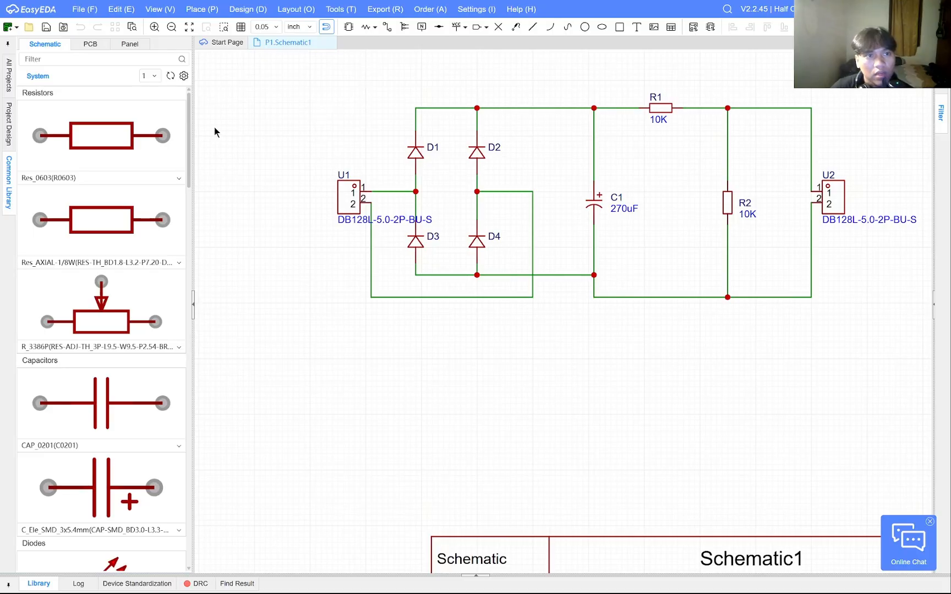
Show Project1's design tree and update the PCB from the schematic.
{"action": "left_click", "coordinate": [8, 125]}
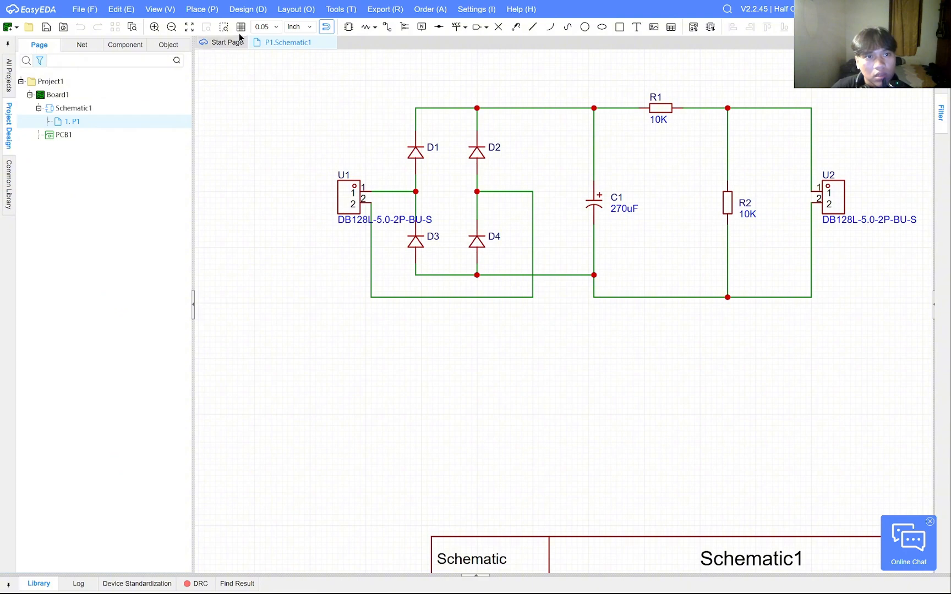
{"action": "left_click", "coordinate": [245, 9]}
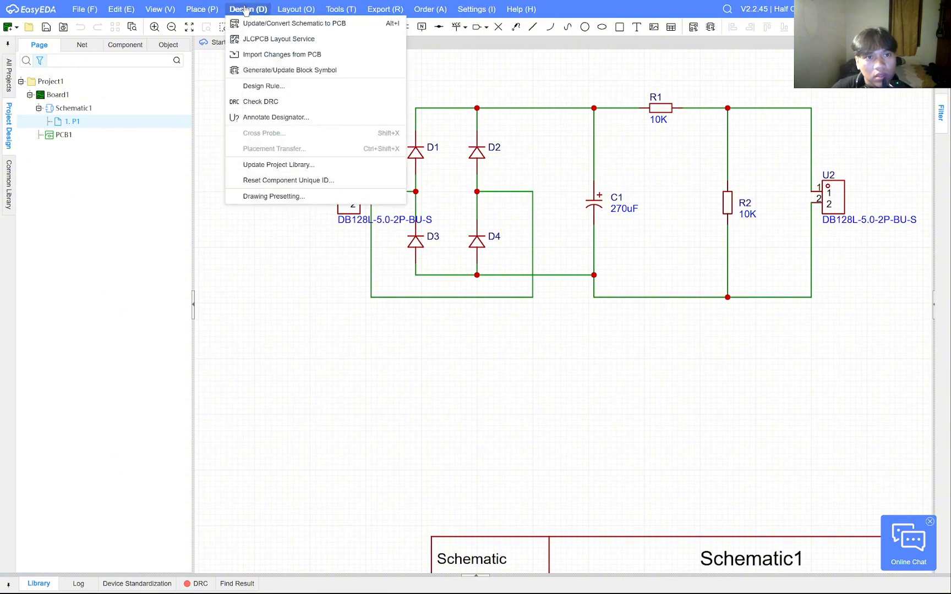
{"action": "left_click", "coordinate": [270, 24]}
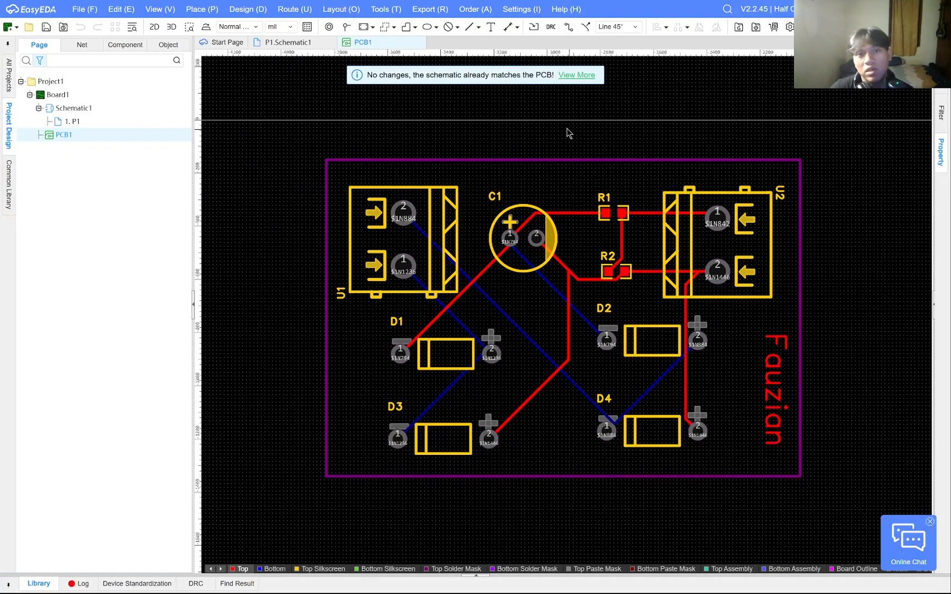
Unroute all tracks on PCB1.
{"action": "left_click", "coordinate": [303, 12]}
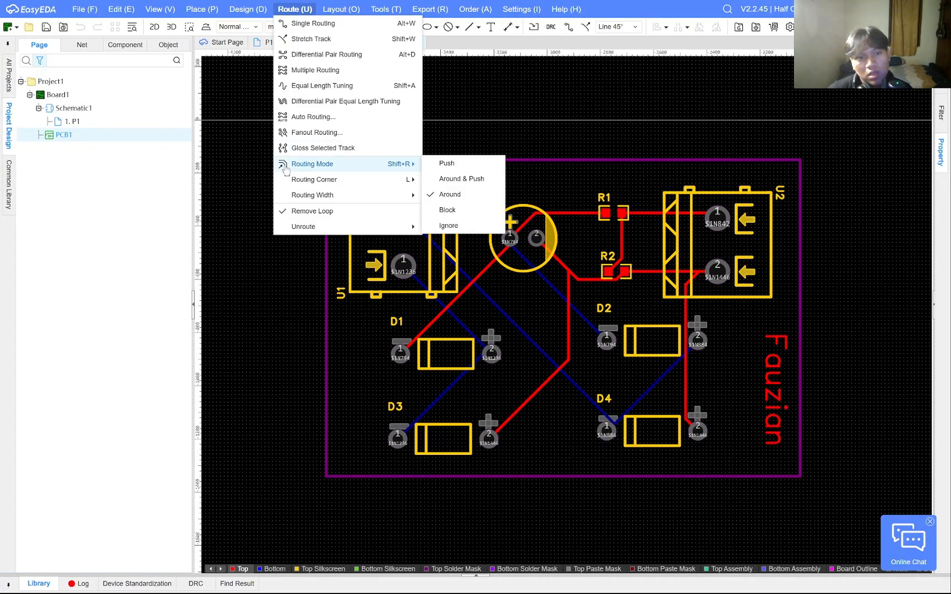
{"action": "mouse_move", "coordinate": [306, 228]}
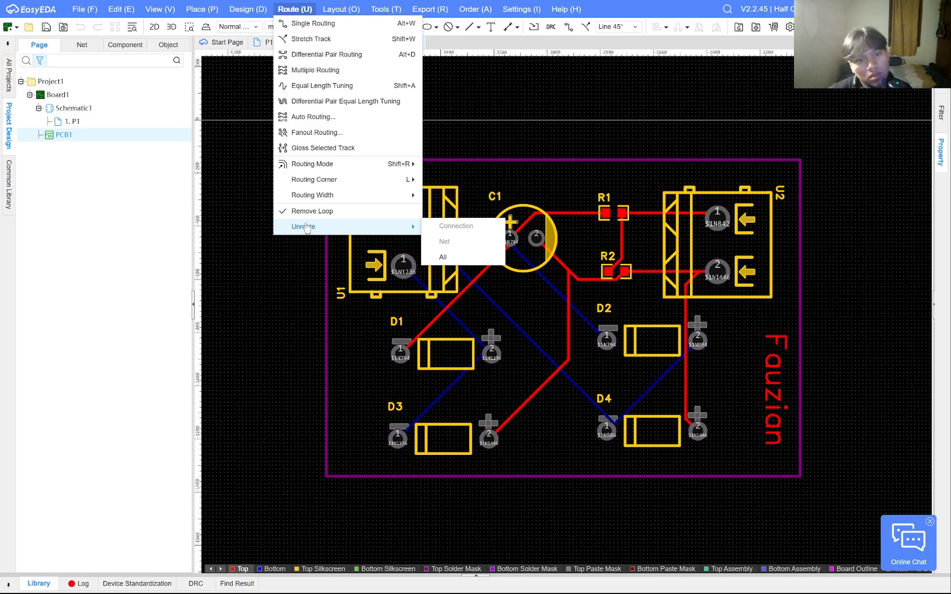
{"action": "left_click", "coordinate": [455, 257]}
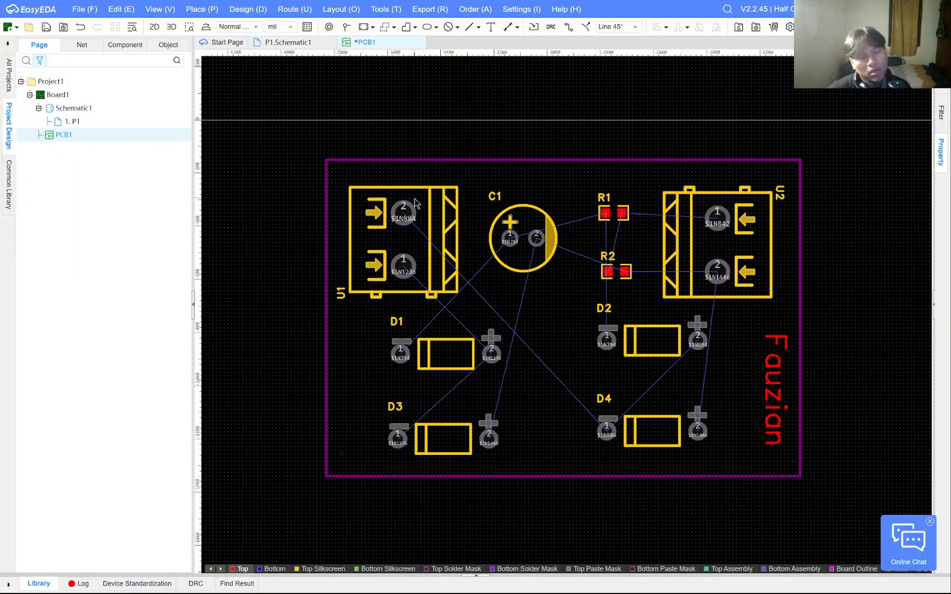
Auto-route all nets of PCB1 on the top and bottom layers with 45-degree corners, keeping existing tracks and prioritising completion.
{"action": "mouse_move", "coordinate": [413, 247]}
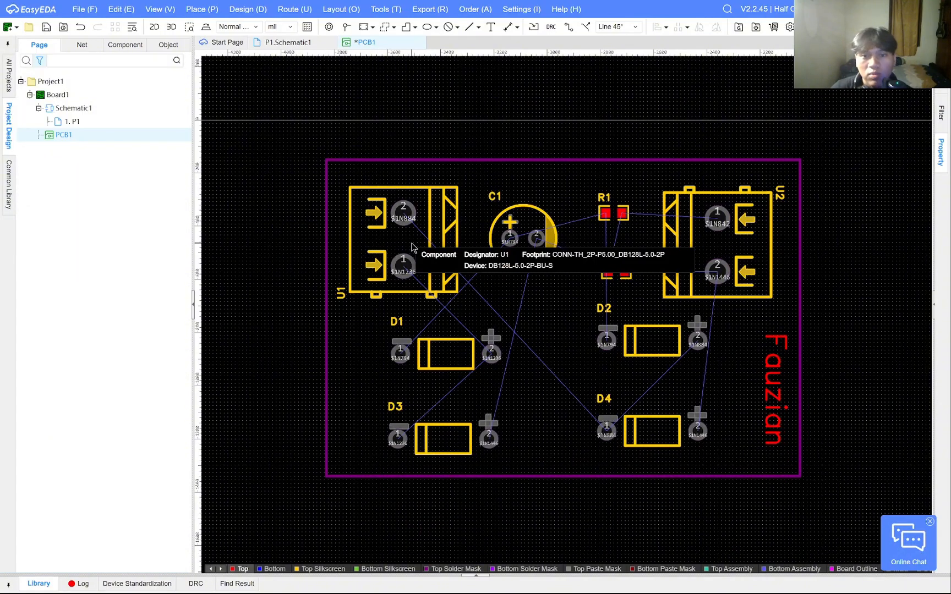
{"action": "left_click", "coordinate": [304, 9]}
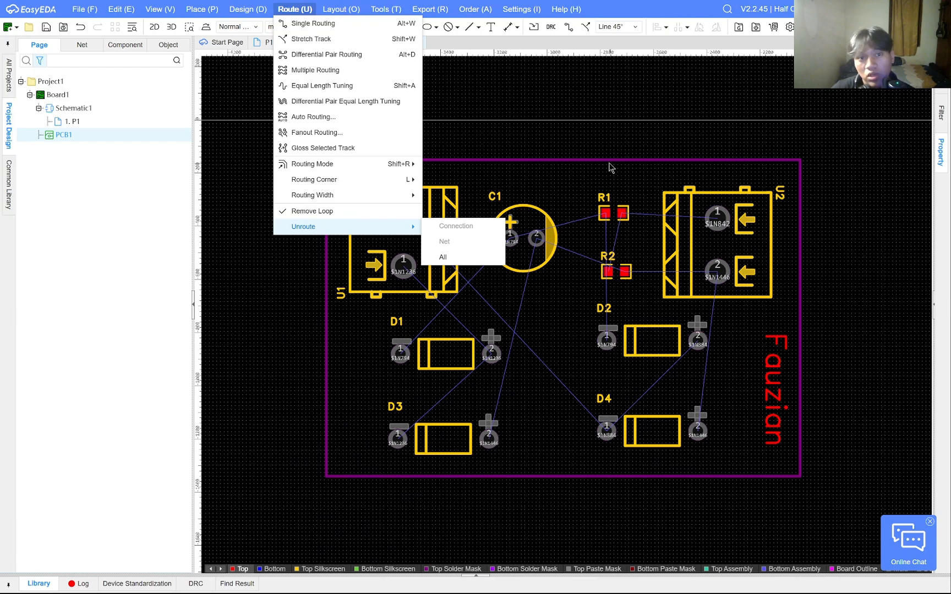
{"action": "left_click", "coordinate": [321, 117]}
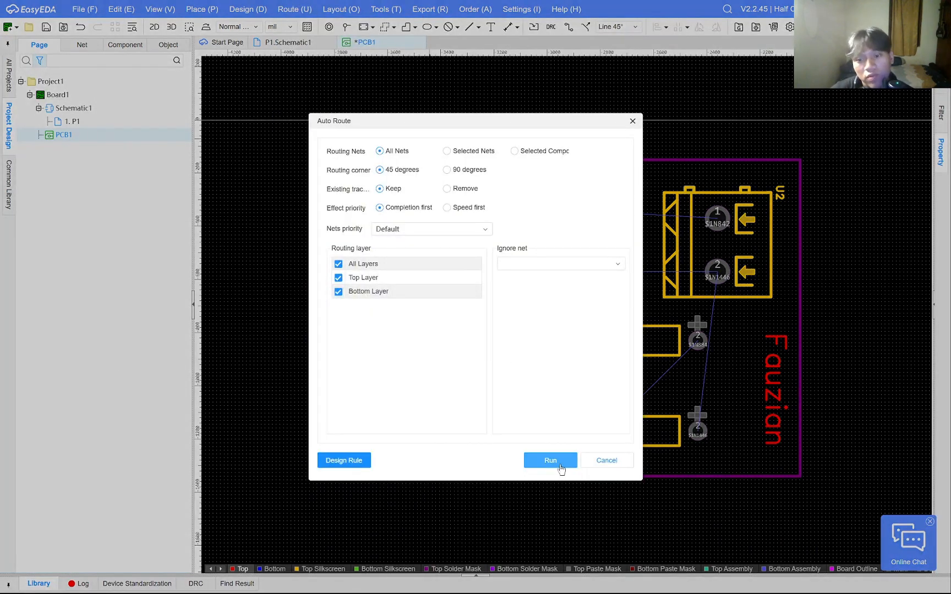
{"action": "left_click", "coordinate": [558, 465]}
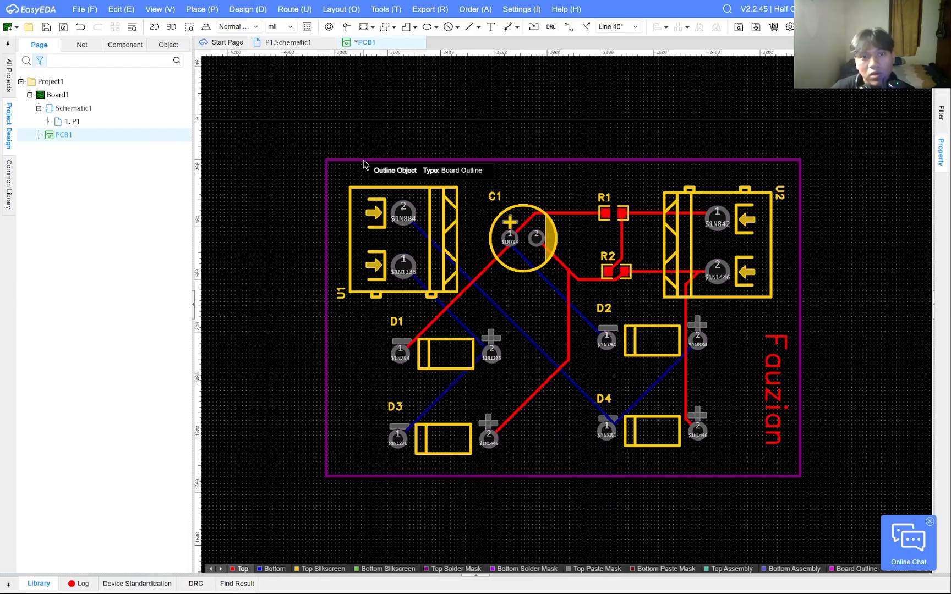
{"action": "left_click", "coordinate": [373, 28]}
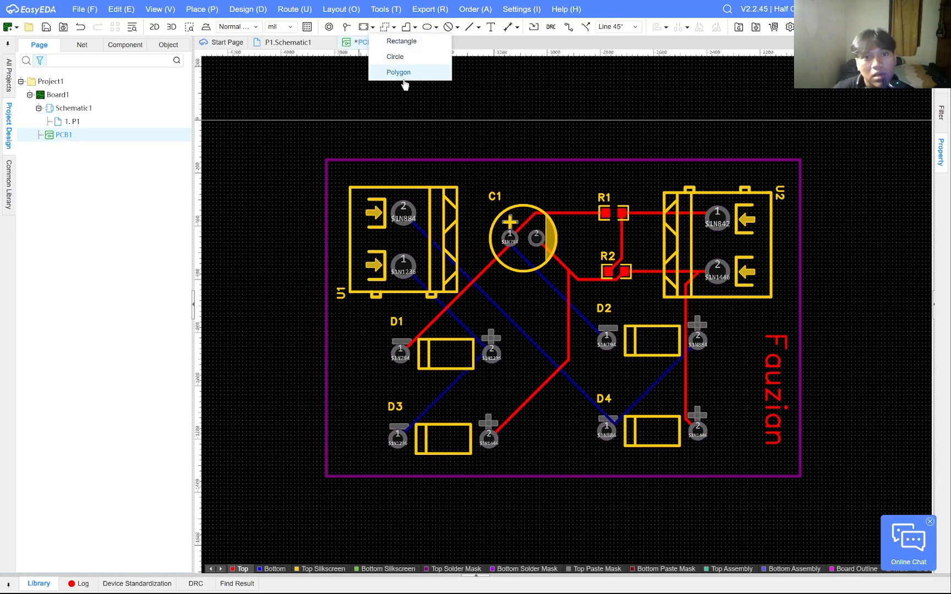
{"action": "left_click", "coordinate": [363, 27]}
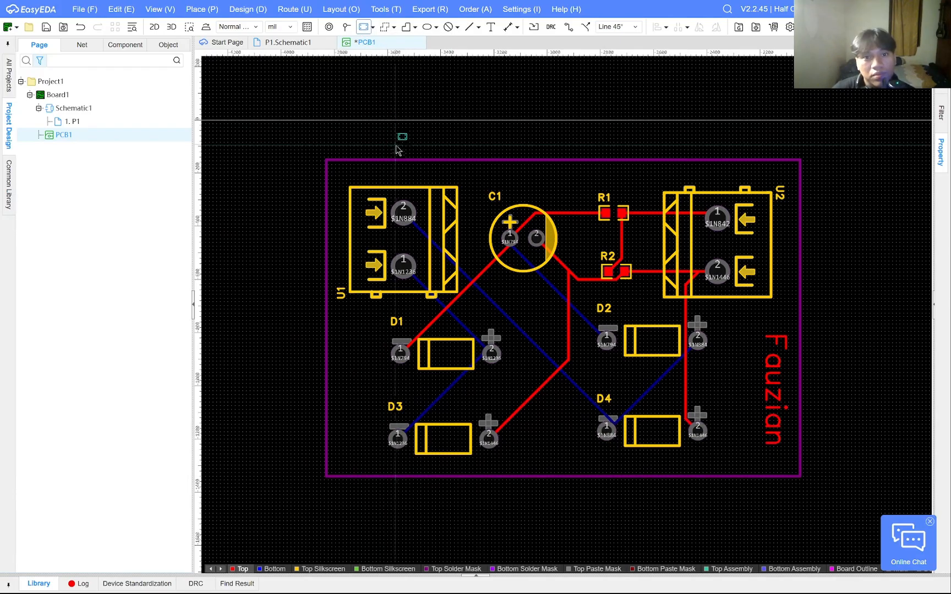
{"action": "left_click", "coordinate": [581, 142]}
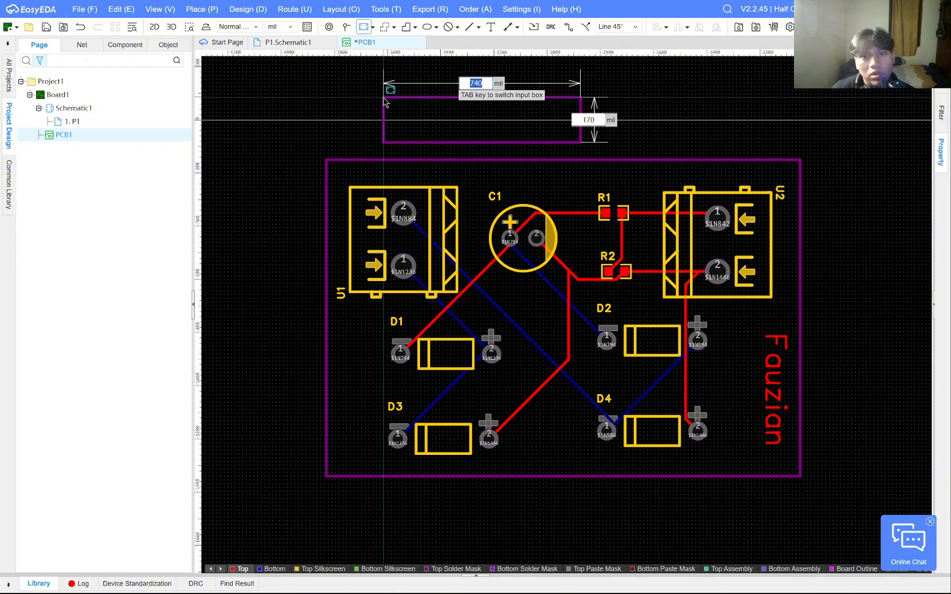
Draw a rectangular board outline in the empty area above the existing board.
{"action": "left_click", "coordinate": [372, 30]}
{"action": "left_click", "coordinate": [395, 43]}
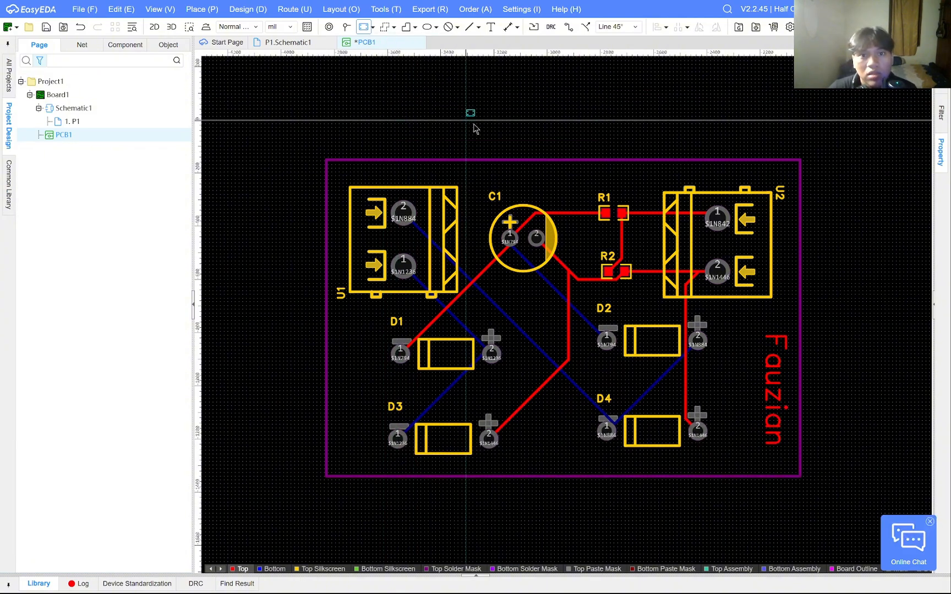
{"action": "left_click", "coordinate": [536, 137]}
{"action": "left_click", "coordinate": [349, 80]}
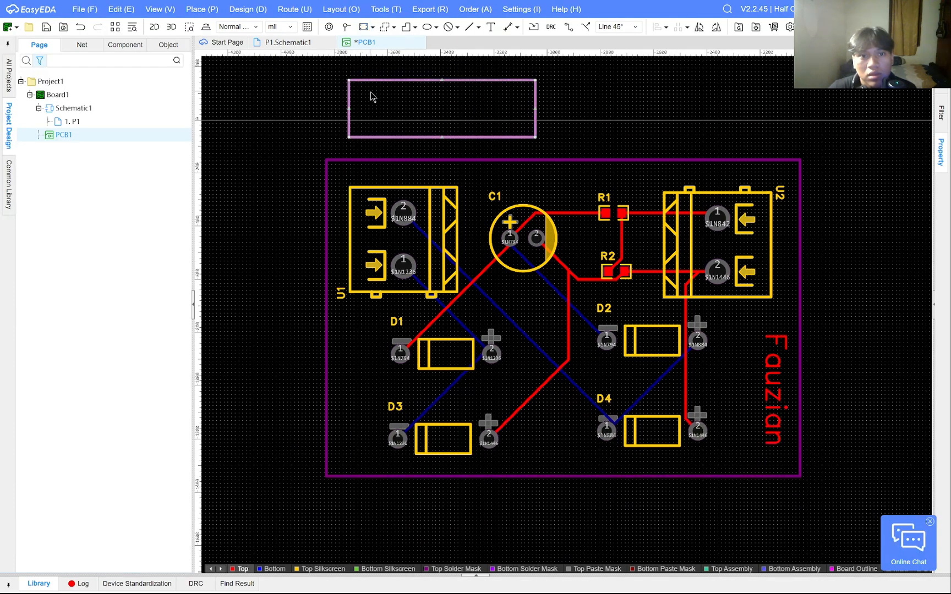
{"action": "key", "text": "Escape"}
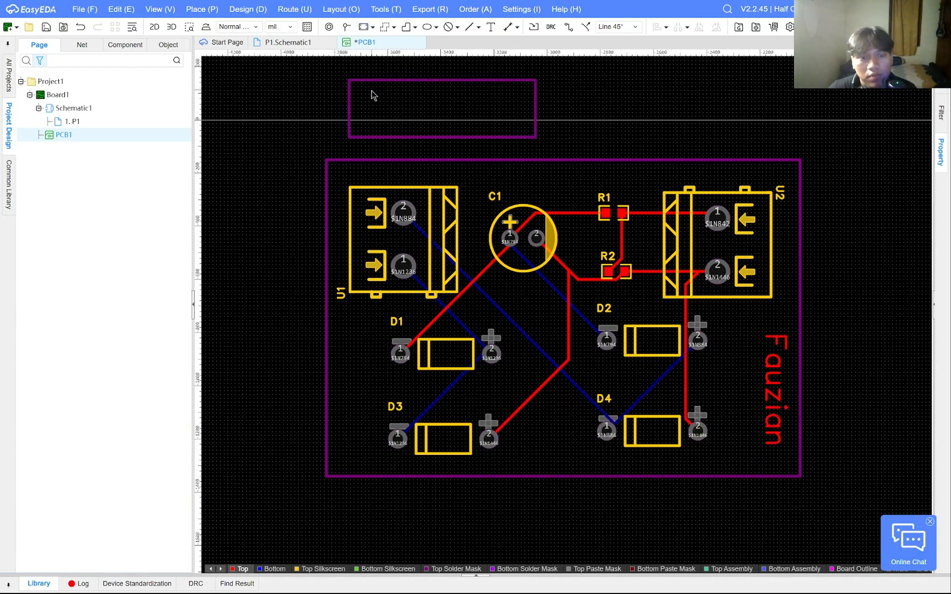
Cut the rectangular outline above the board out of the layout.
{"action": "right_click", "coordinate": [358, 81]}
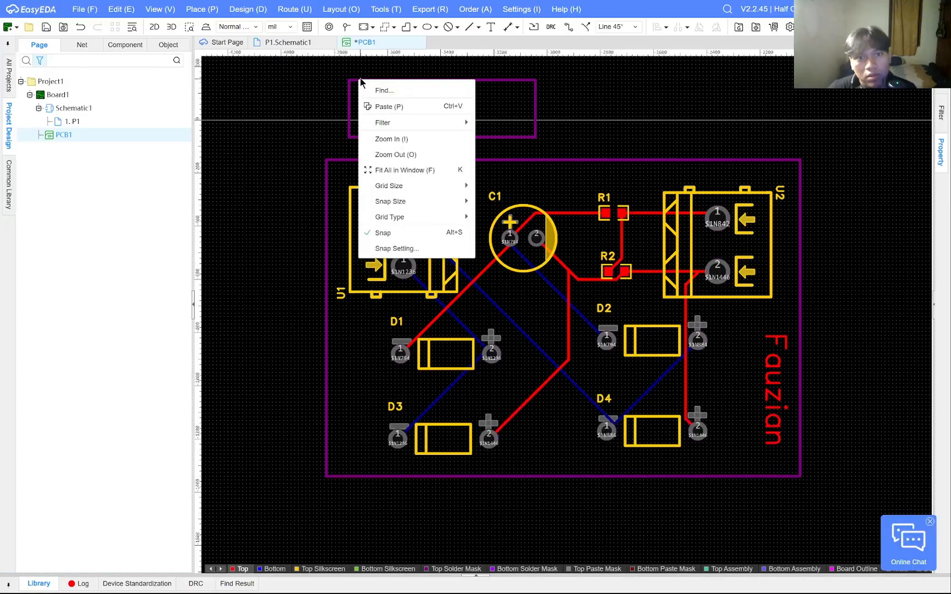
{"action": "left_click", "coordinate": [359, 81]}
{"action": "right_click", "coordinate": [360, 80]}
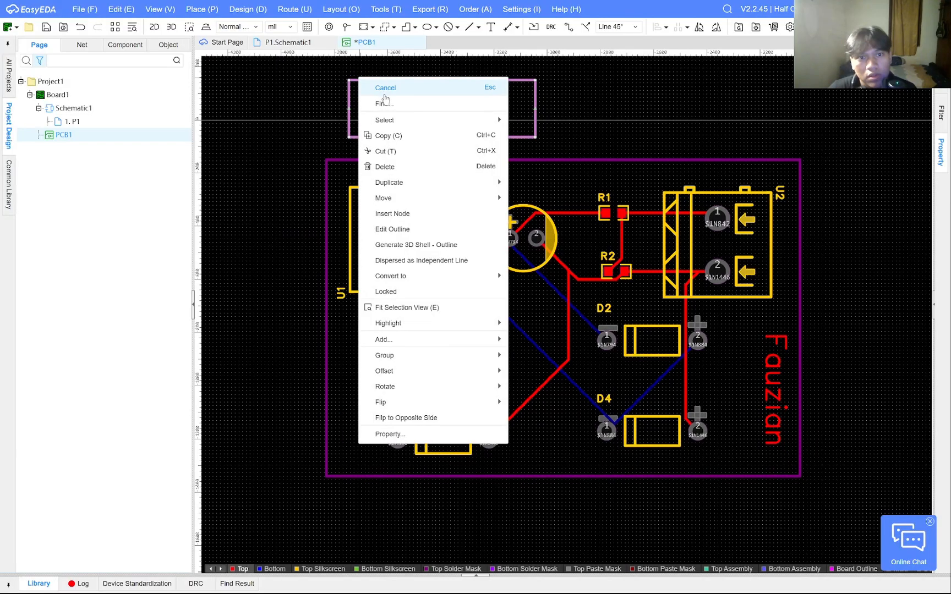
{"action": "left_click", "coordinate": [396, 152]}
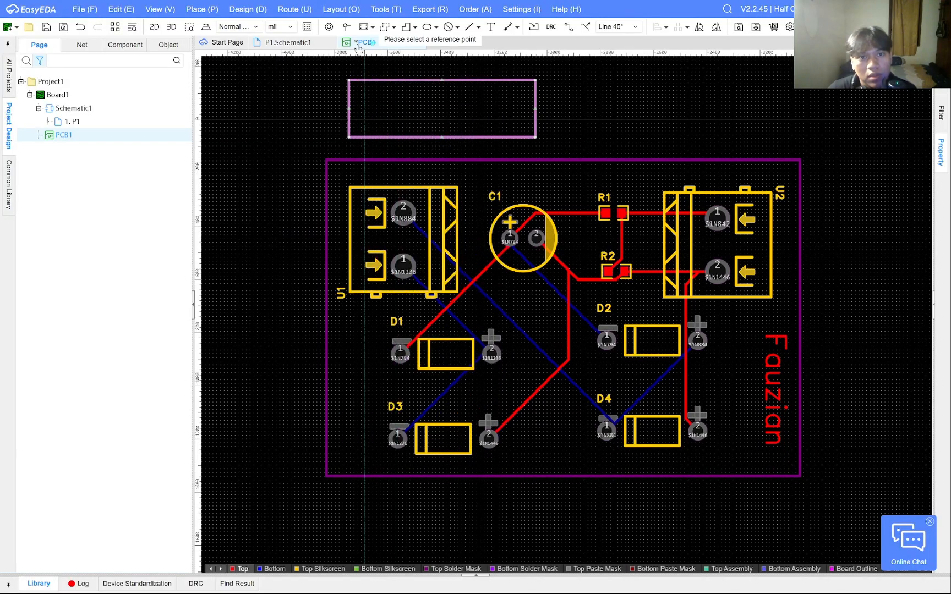
{"action": "left_click", "coordinate": [372, 90]}
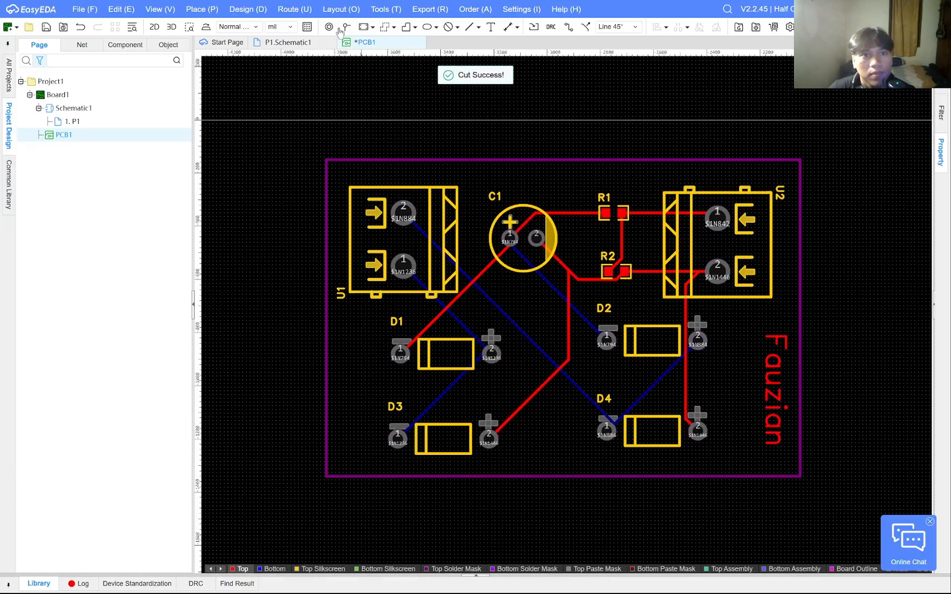
Try to draw a circular board outline above the existing board.
{"action": "left_click", "coordinate": [373, 29]}
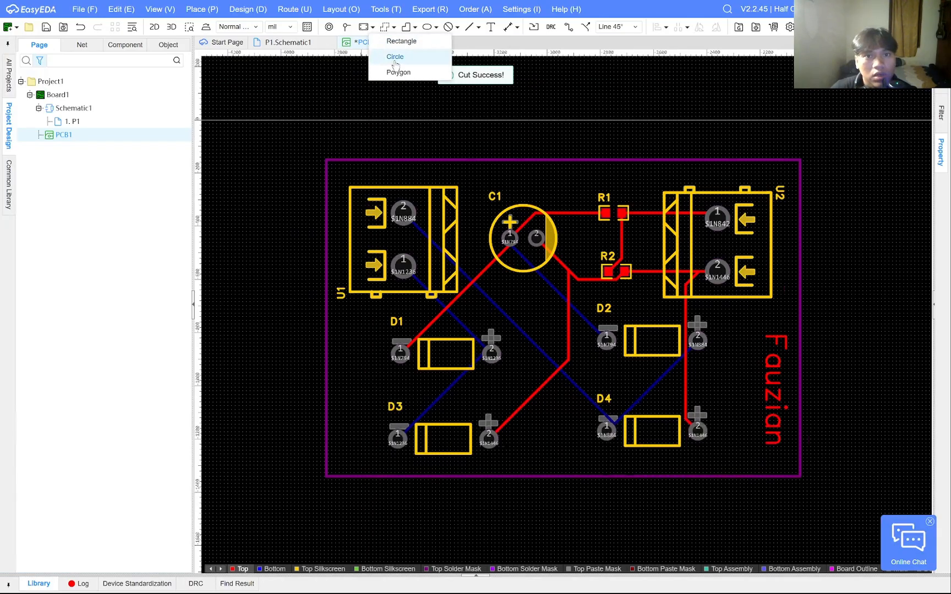
{"action": "left_click", "coordinate": [395, 66]}
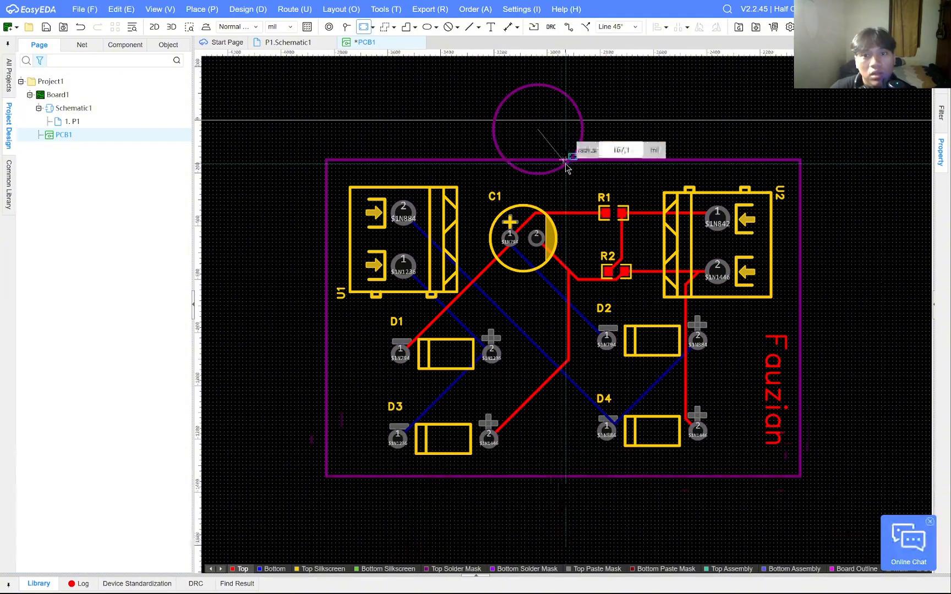
{"action": "key", "text": "Escape"}
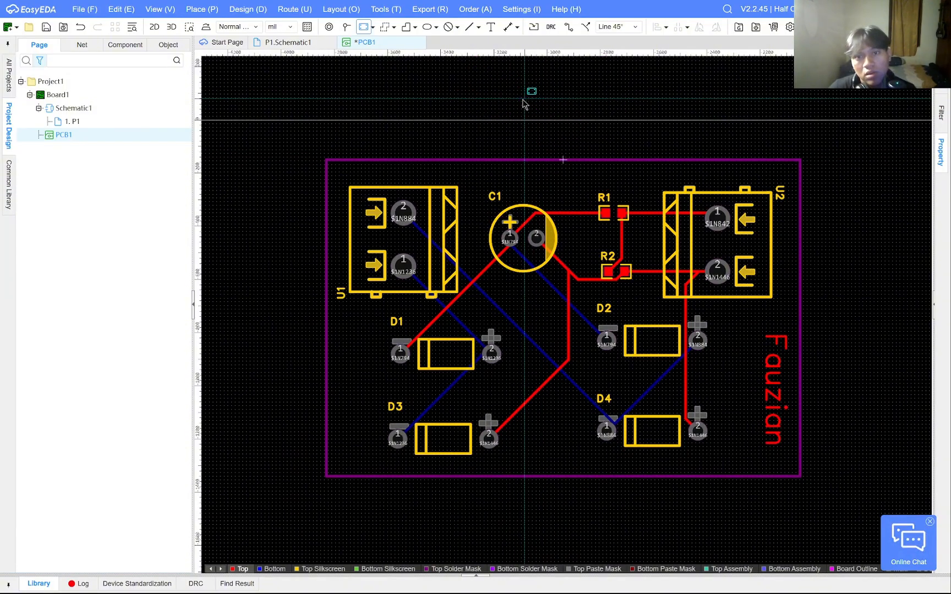
Try to draw a polygon board outline above the existing board.
{"action": "left_click", "coordinate": [373, 29]}
{"action": "left_click", "coordinate": [402, 74]}
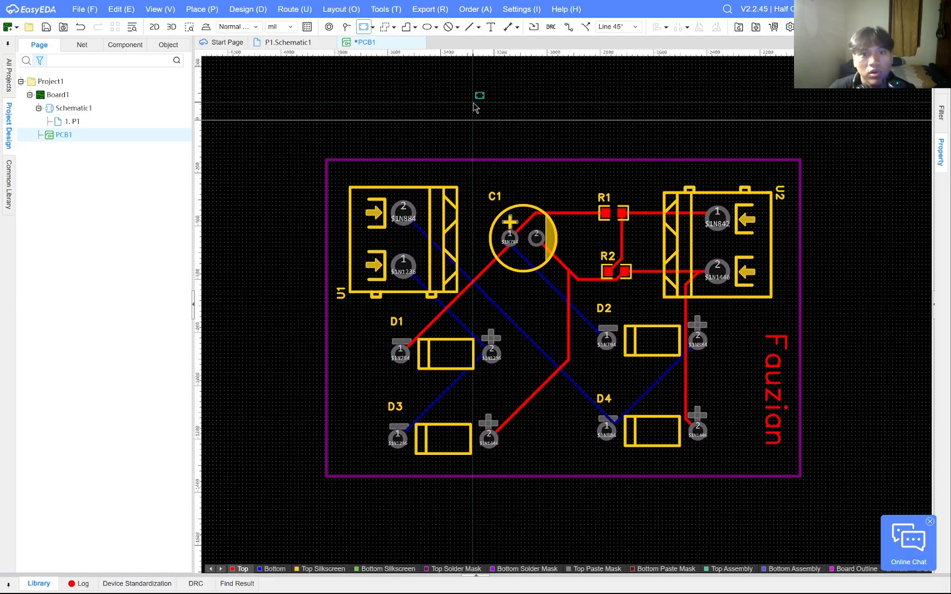
{"action": "left_click", "coordinate": [481, 100]}
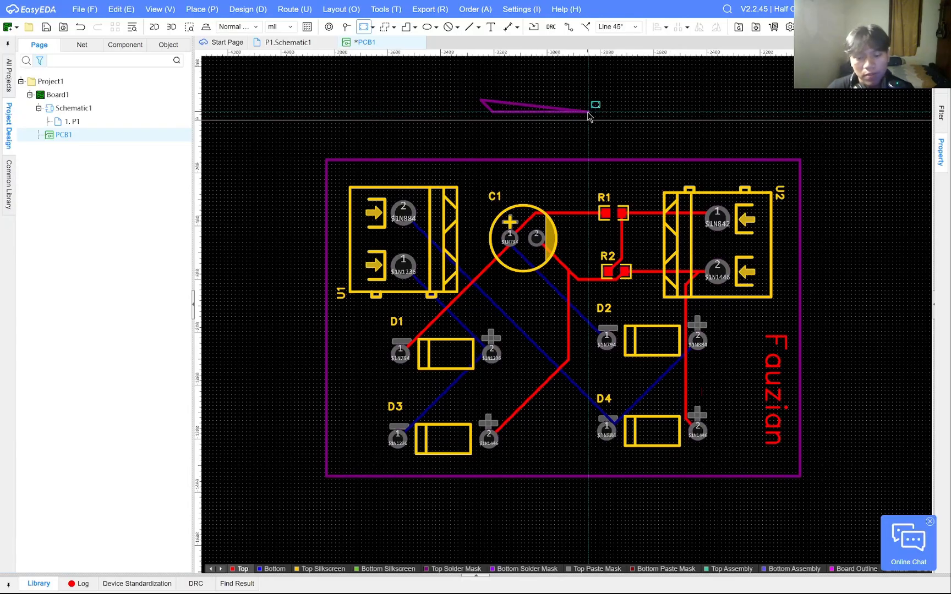
{"action": "right_click", "coordinate": [588, 106]}
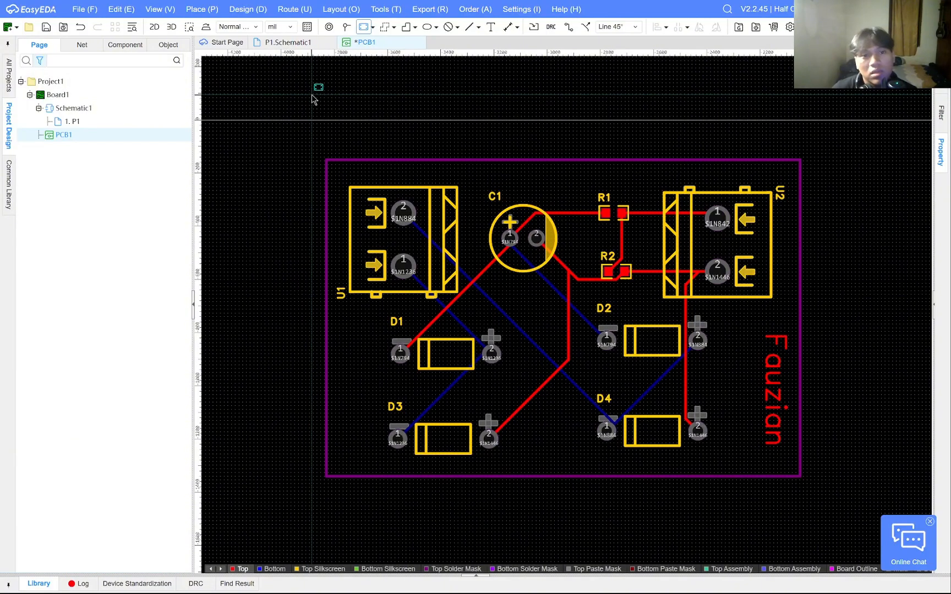
{"action": "key", "text": "Escape"}
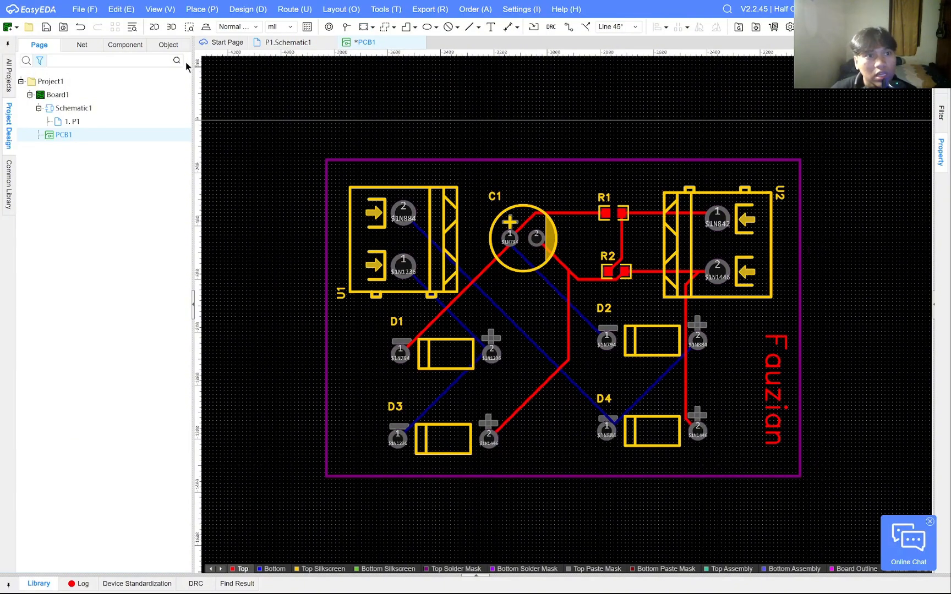
Open the 3D view of PCB1 and examine the components, tracks and lettering from above.
{"action": "left_click", "coordinate": [171, 27]}
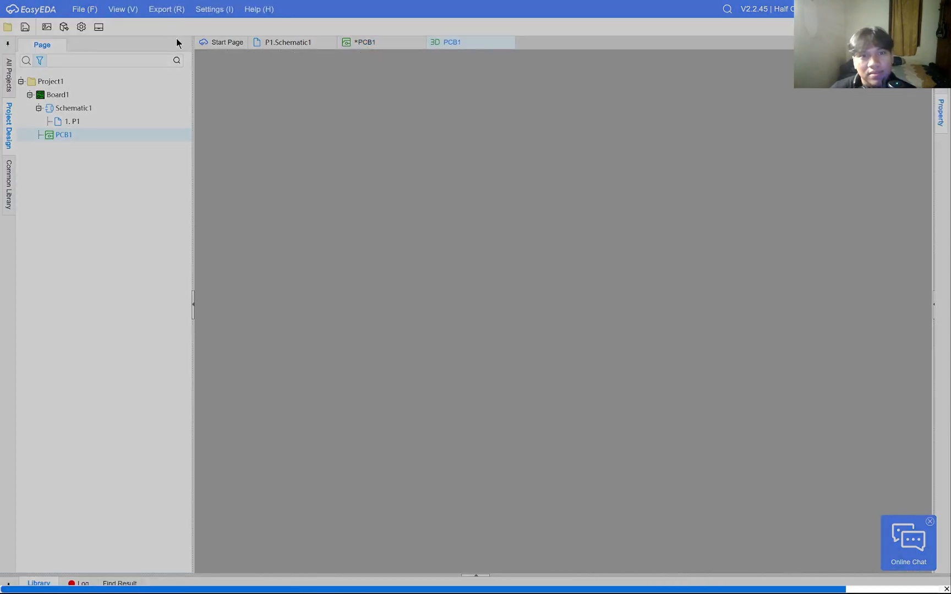
{"action": "scroll", "coordinate": [483, 315], "scroll_direction": "down", "scroll_amount": 3}
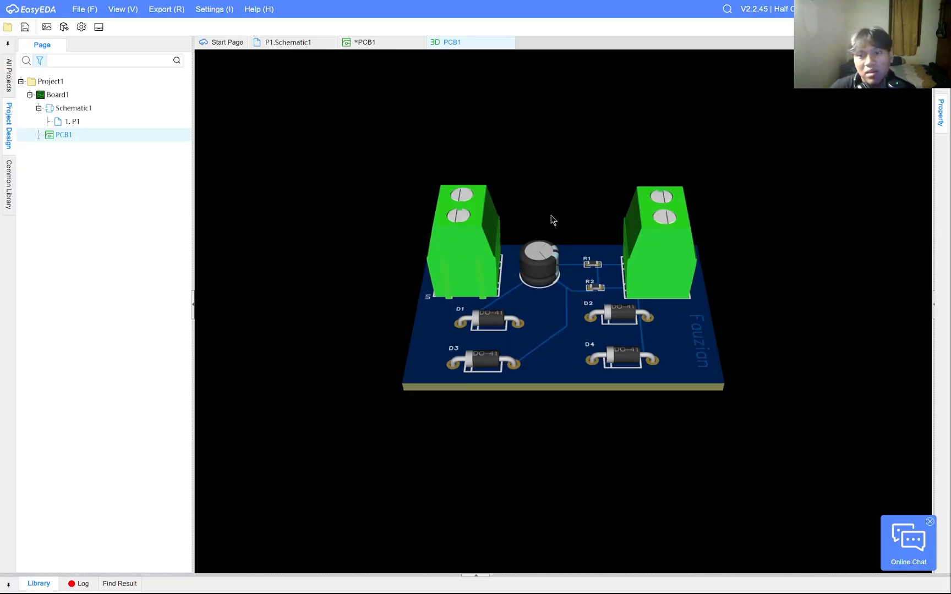
{"action": "left_click_drag", "start_coordinate": [578, 210], "coordinate": [584, 308]}
{"action": "scroll", "coordinate": [686, 394], "scroll_direction": "up", "scroll_amount": 3}
{"action": "scroll", "coordinate": [686, 394], "scroll_direction": "up", "scroll_amount": 3}
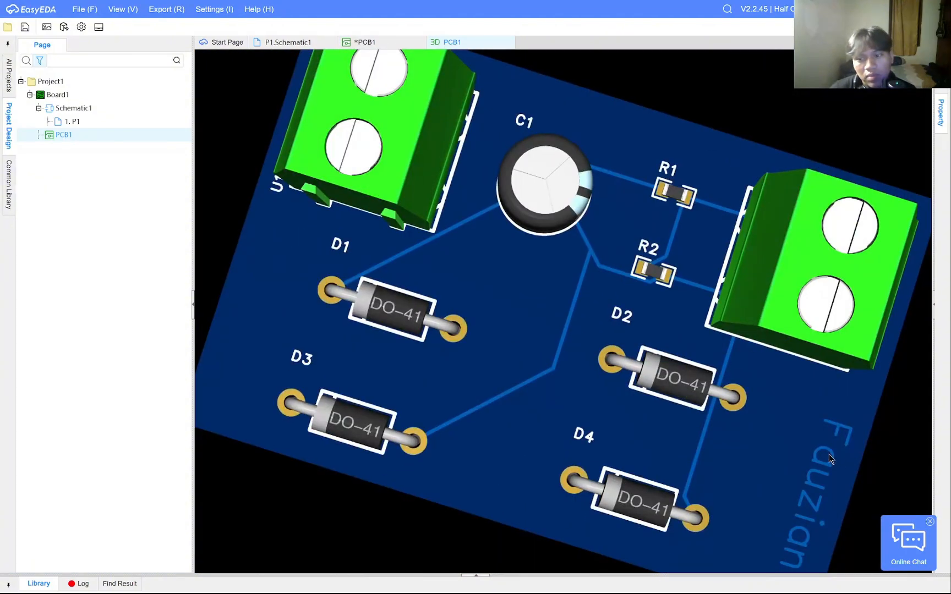
{"action": "scroll", "coordinate": [830, 459], "scroll_direction": "down", "scroll_amount": 5}
Return to the PCB1 layout and place the top-layer text "Praktikum Mekatronika" just below the board, with default font, stroke width 8 and height 120.
{"action": "left_click", "coordinate": [355, 43]}
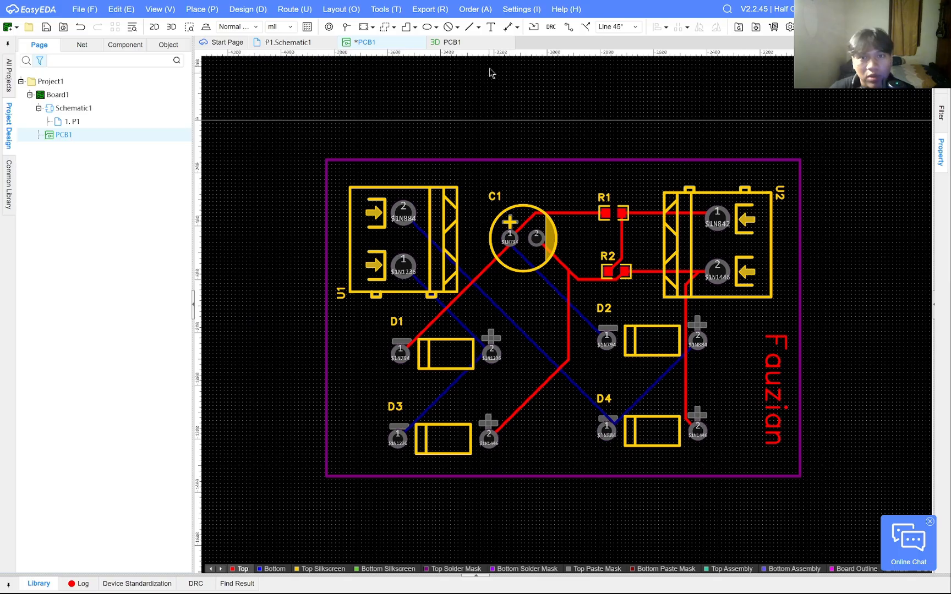
{"action": "left_click", "coordinate": [491, 27]}
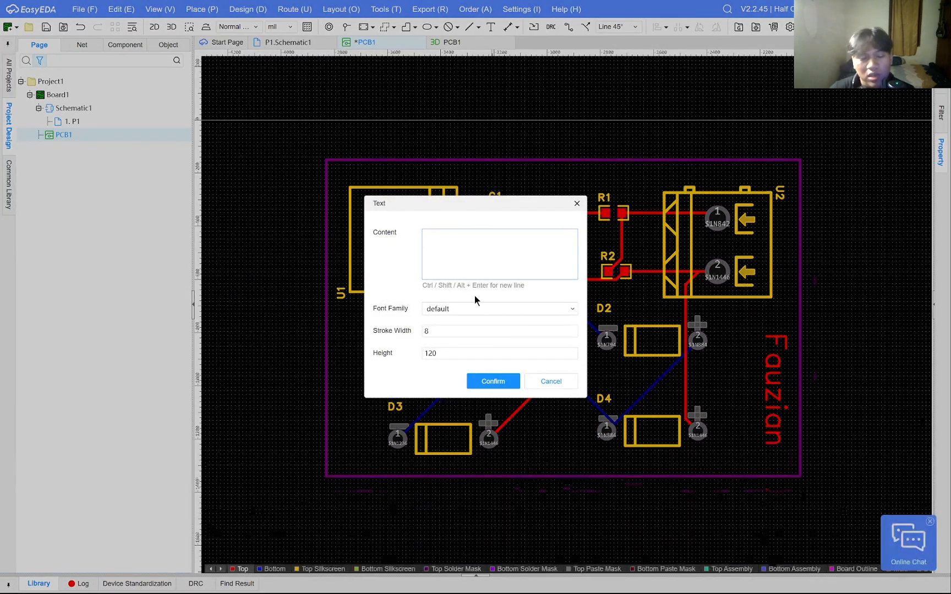
{"action": "key", "text": "Caps_Lock"}
{"action": "type", "text": "P"}
{"action": "key", "text": "Caps_Lock"}
{"action": "type", "text": "rak"}
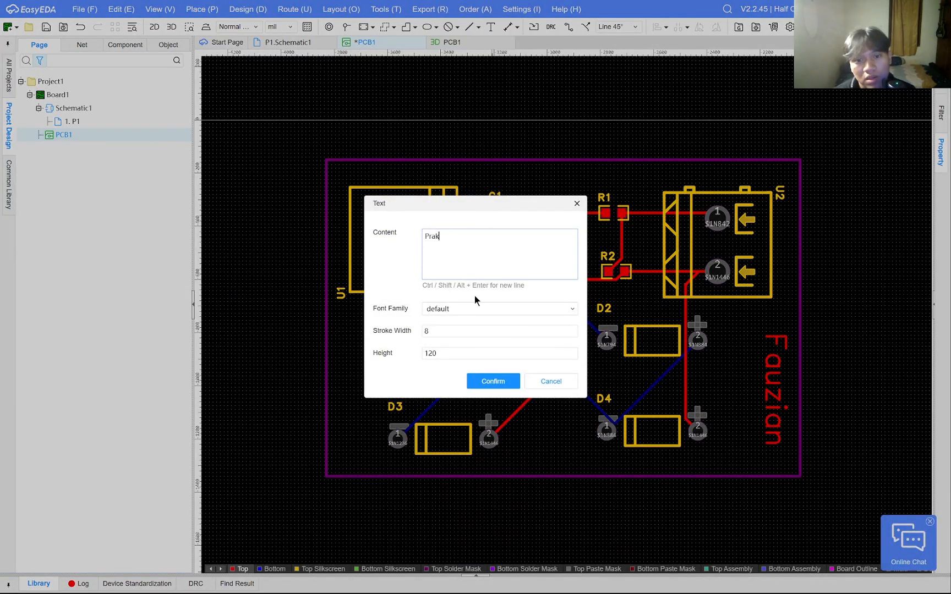
{"action": "type", "text": "tikum"}
{"action": "key", "text": "Caps_Lock"}
{"action": "type", "text": "M"}
{"action": "key", "text": "Caps_Lock"}
{"action": "type", "text": "ek"}
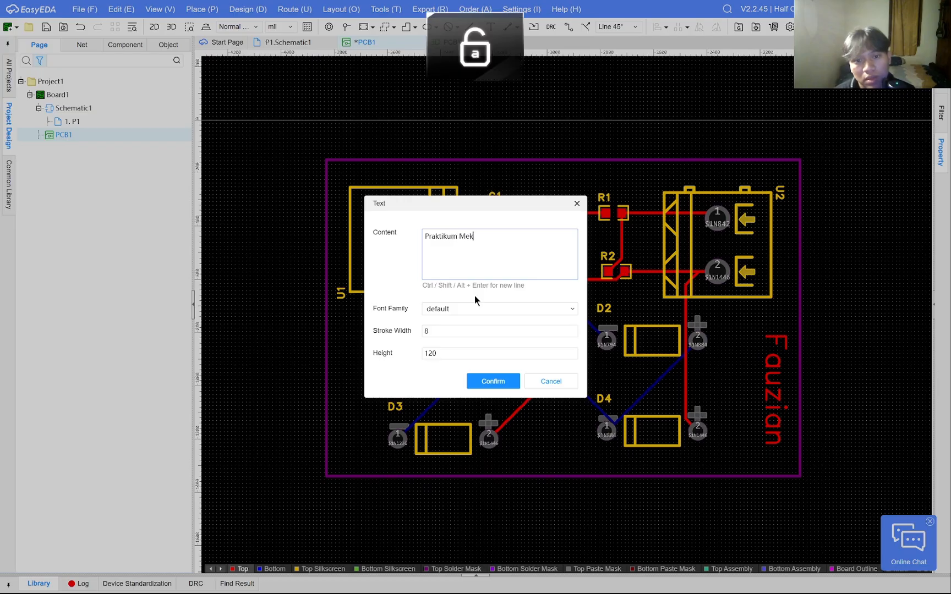
{"action": "type", "text": "atronika"}
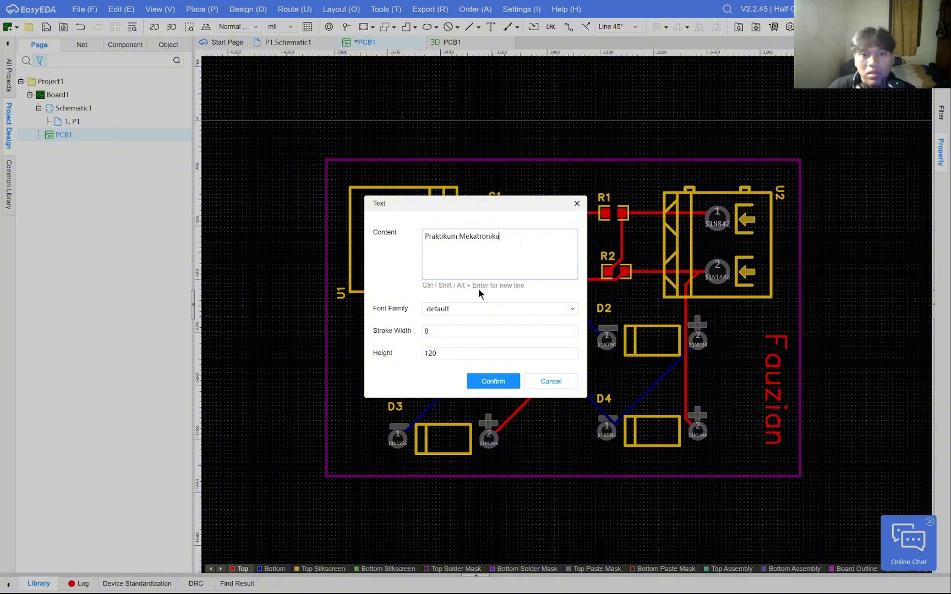
{"action": "left_click", "coordinate": [502, 382]}
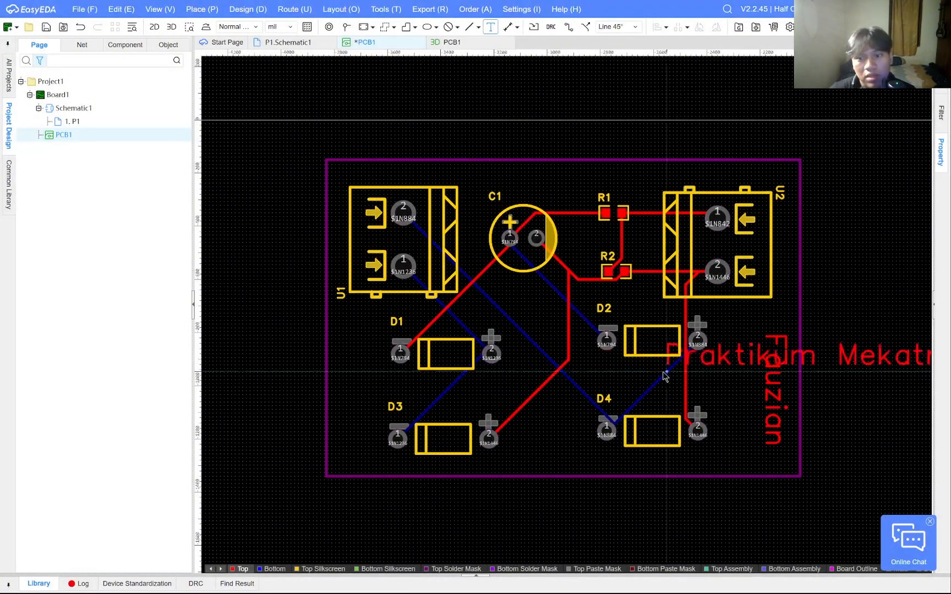
{"action": "left_click", "coordinate": [460, 511]}
{"action": "key", "text": "Escape"}
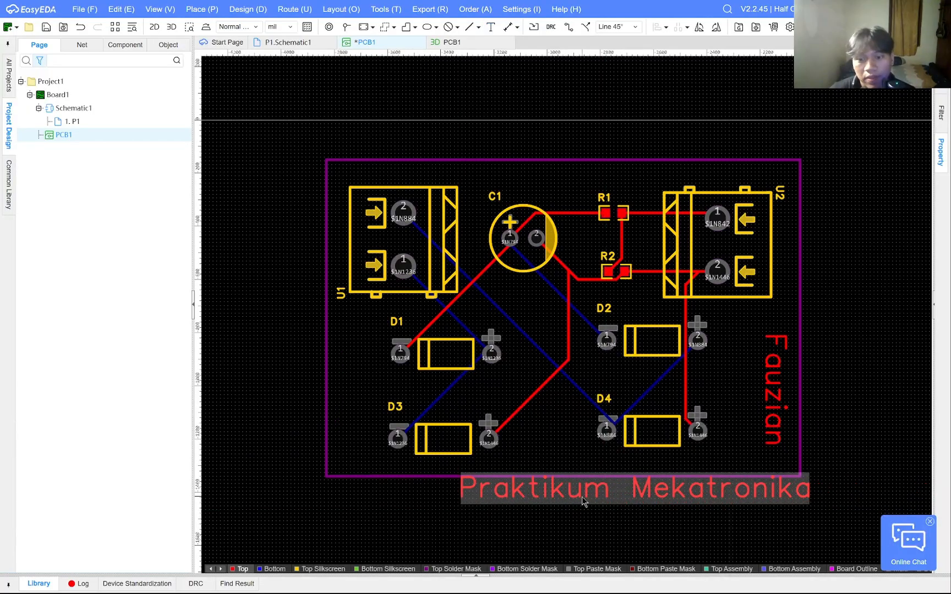
{"action": "double_click", "coordinate": [583, 498]}
{"action": "left_click", "coordinate": [844, 407]}
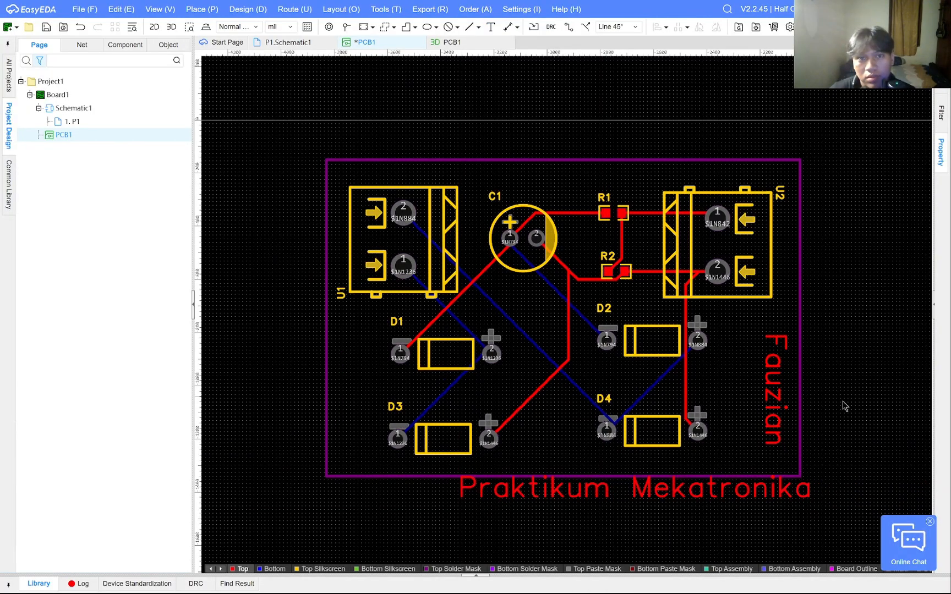
Move the "Praktikum Mekatronika" text clear of the lower board edge and stretch the board outline slightly downward.
{"action": "scroll", "coordinate": [650, 479], "scroll_direction": "down", "scroll_amount": 2}
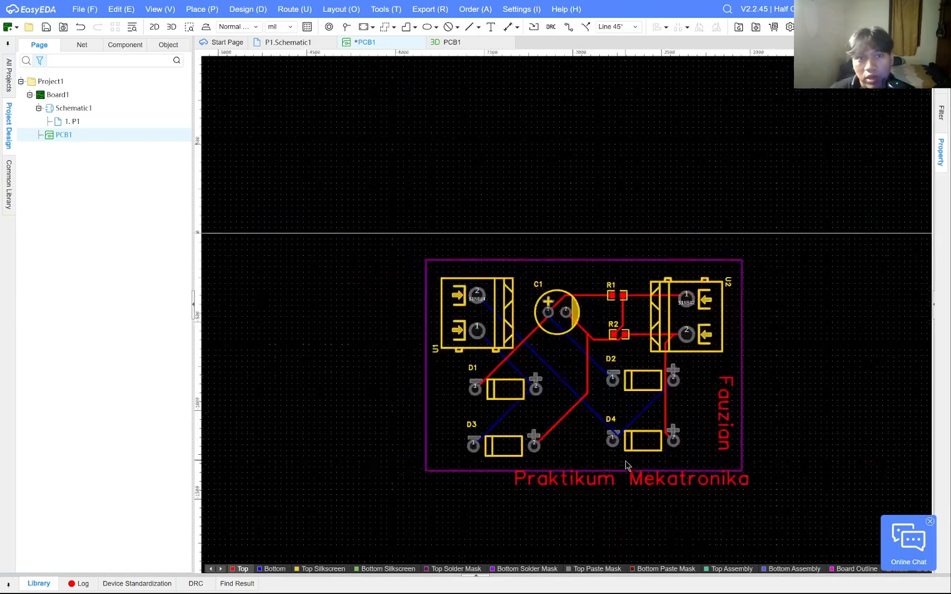
{"action": "scroll", "coordinate": [660, 494], "scroll_direction": "up", "scroll_amount": 1}
{"action": "left_click_drag", "start_coordinate": [676, 487], "coordinate": [830, 323]}
{"action": "left_click", "coordinate": [652, 474]}
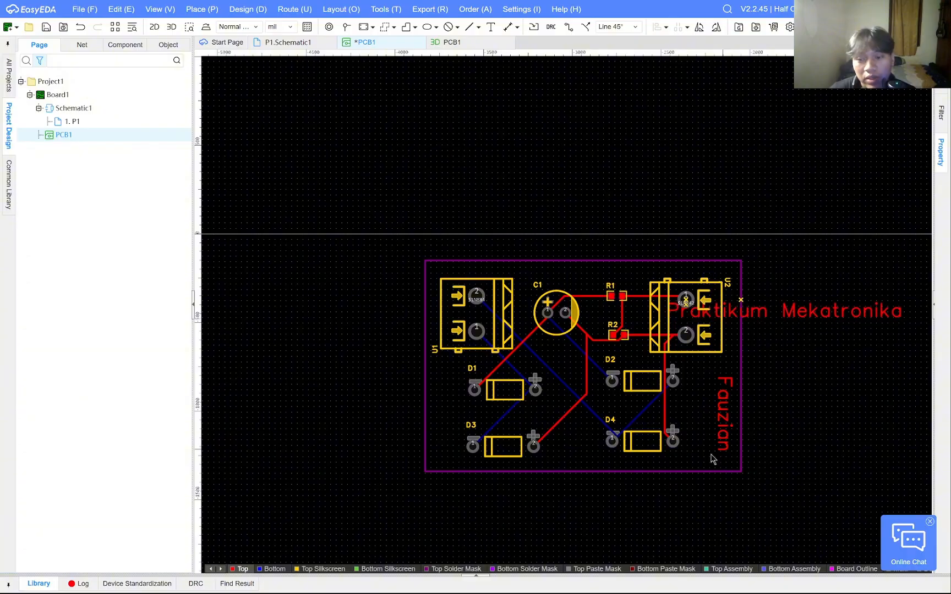
{"action": "left_click", "coordinate": [653, 474]}
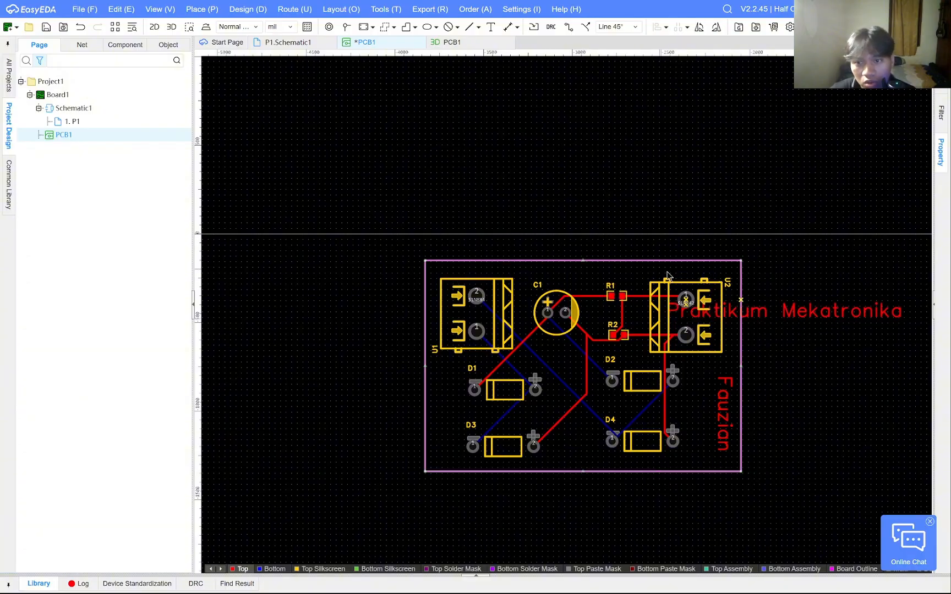
{"action": "left_click_drag", "start_coordinate": [583, 470], "coordinate": [586, 483]}
Move the "Praktikum Mekatronika" text inside the board outline below D3 and D4, and close the 3D view of PCB1.
{"action": "left_click_drag", "start_coordinate": [798, 322], "coordinate": [594, 473]}
{"action": "left_click", "coordinate": [848, 426]}
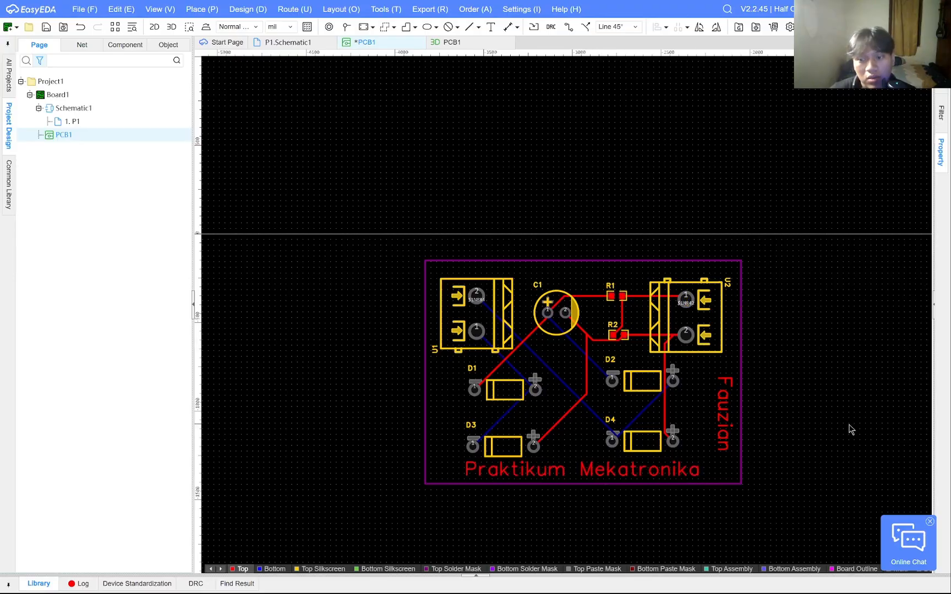
{"action": "left_click", "coordinate": [697, 475]}
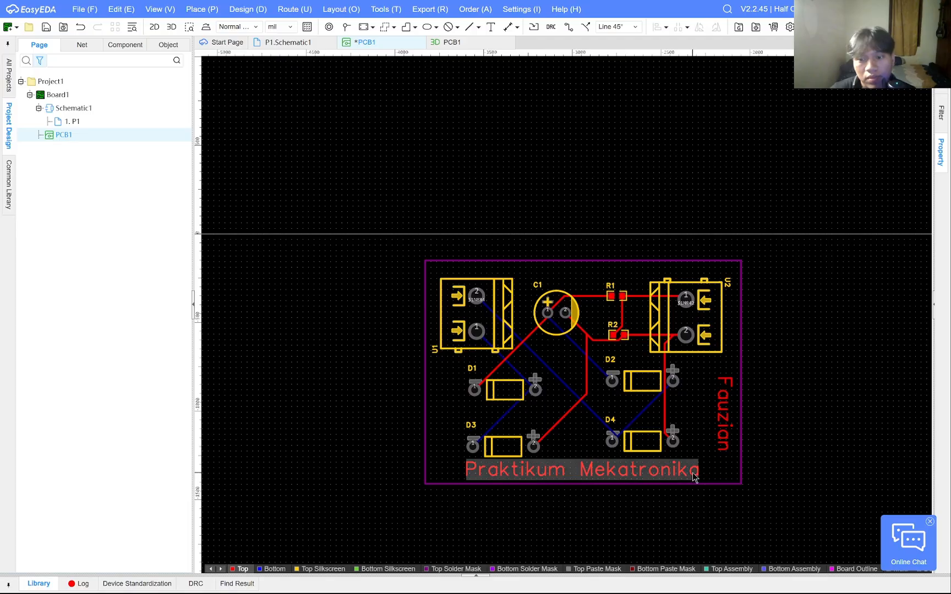
{"action": "left_click", "coordinate": [832, 377]}
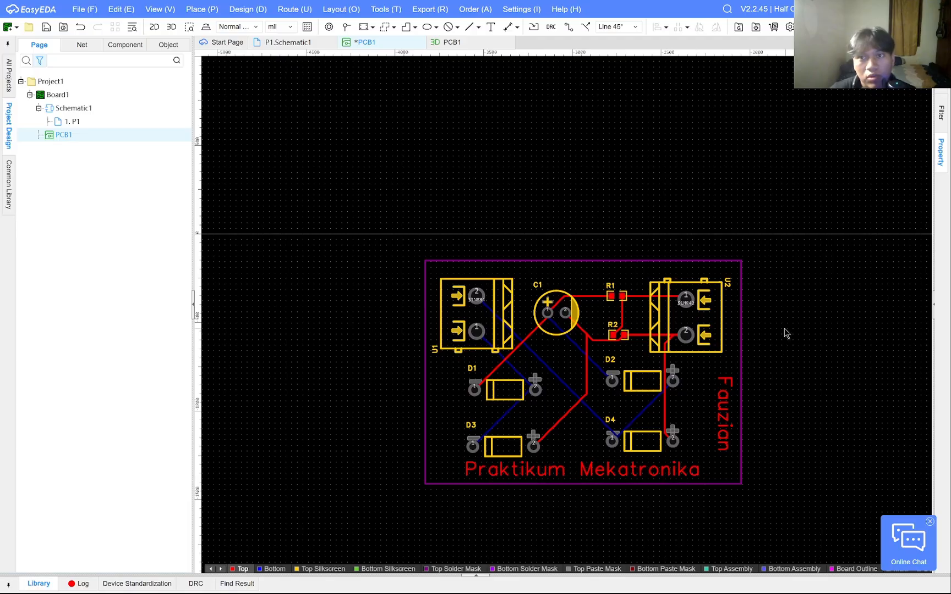
{"action": "left_click", "coordinate": [510, 43]}
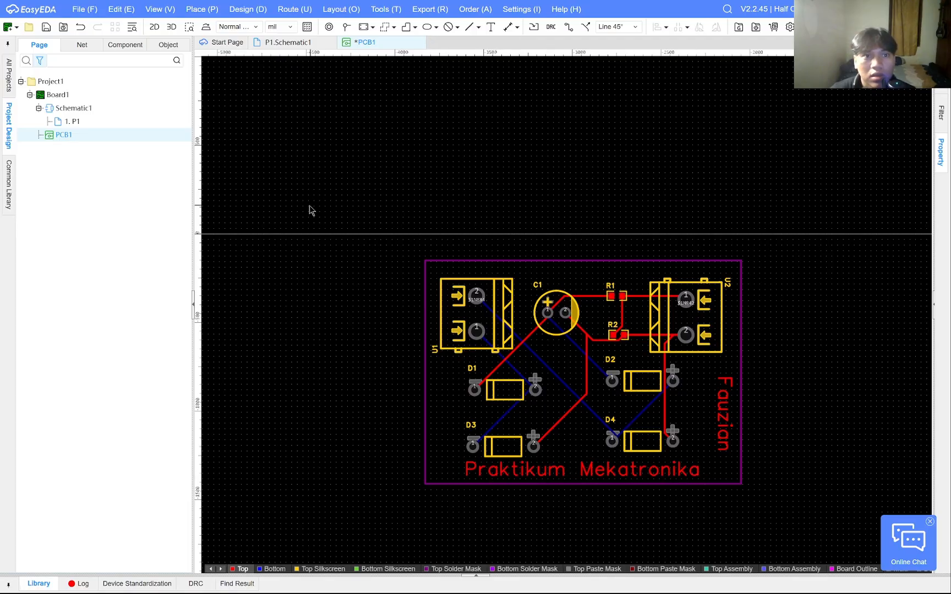
Open the 3D view of PCB1 and examine the whole board with both texts inside its outline.
{"action": "left_click", "coordinate": [168, 28]}
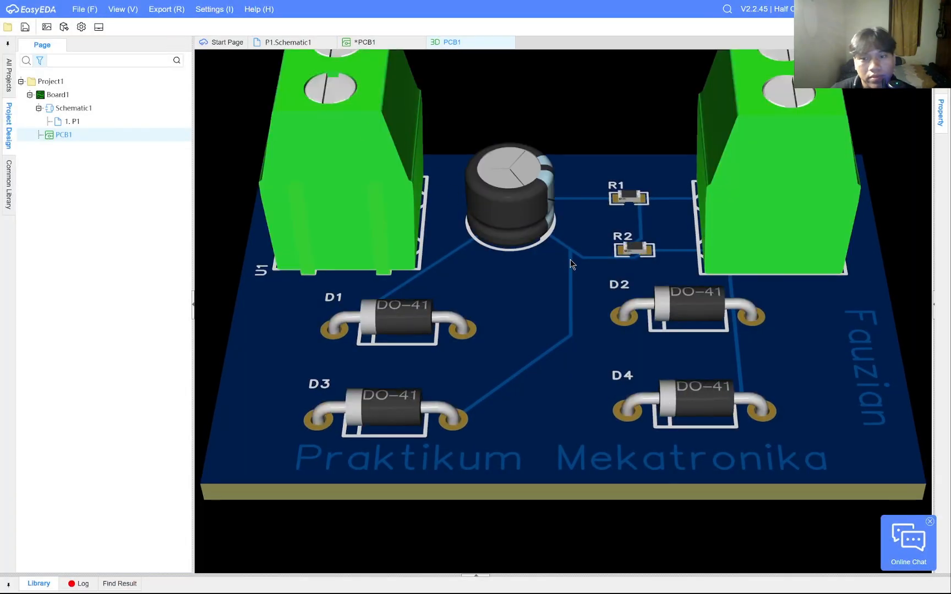
{"action": "scroll", "coordinate": [571, 259], "scroll_direction": "down", "scroll_amount": 5}
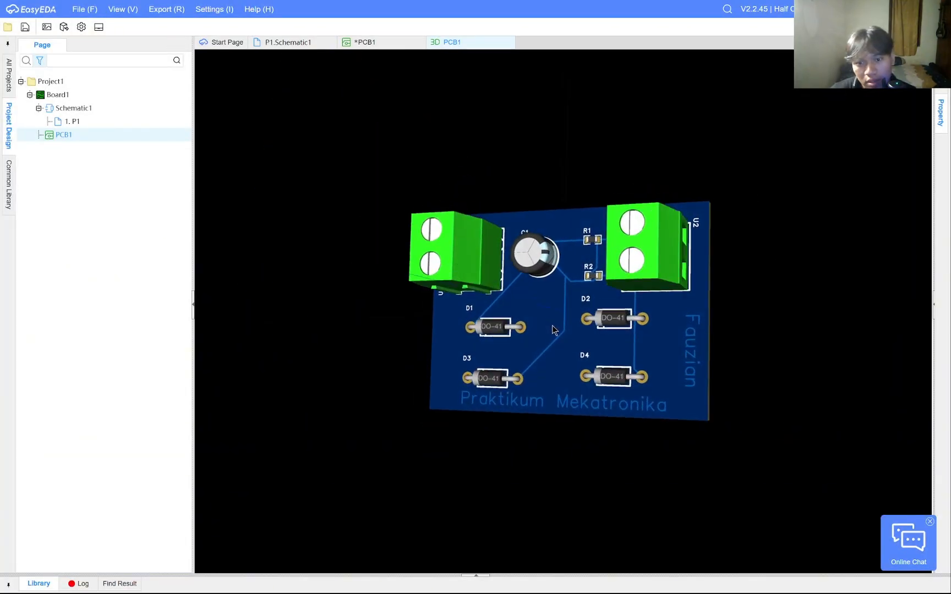
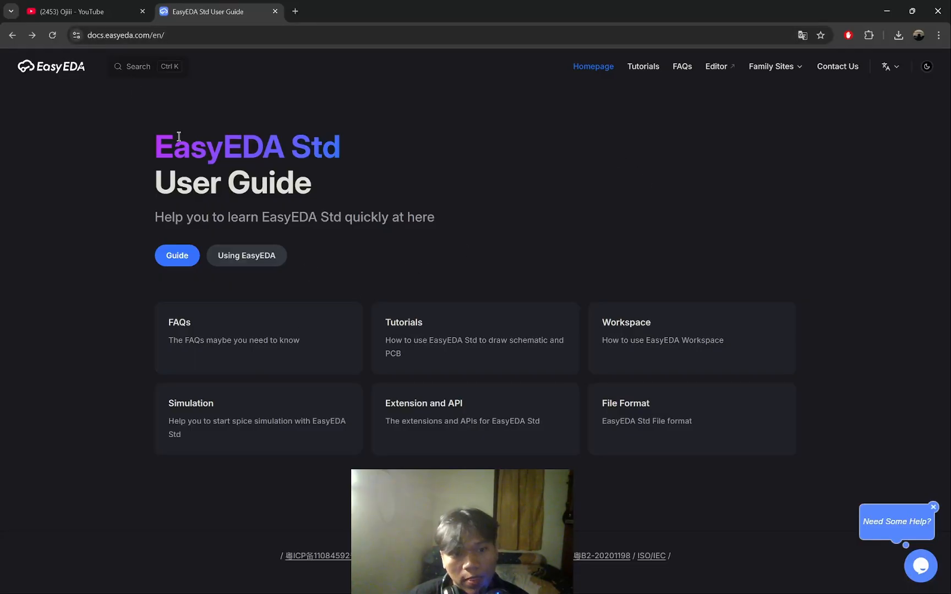
Open the Simulation section of the EasyEDA Std User Guide and return to the guide's homepage.
{"action": "left_click", "coordinate": [274, 417]}
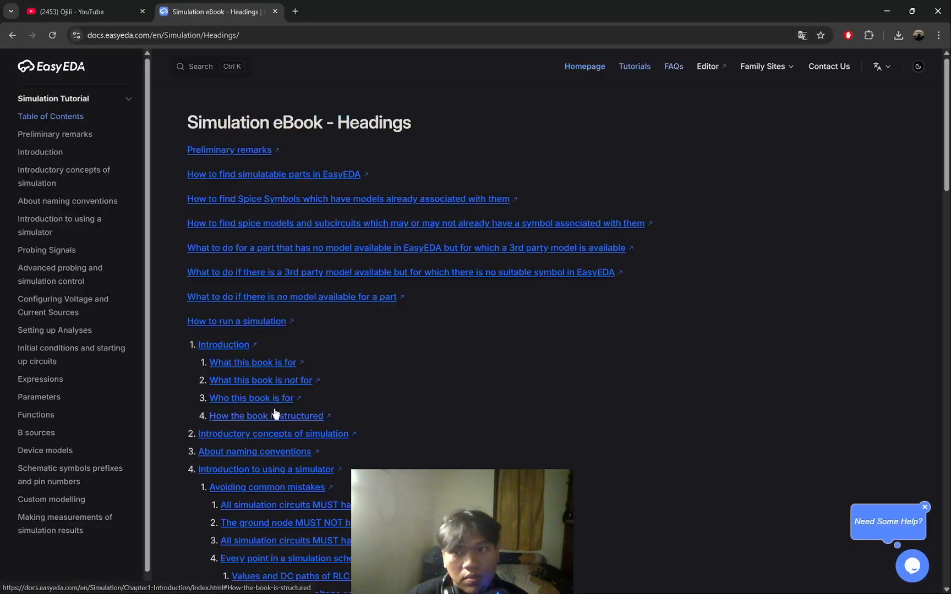
{"action": "left_click", "coordinate": [12, 35]}
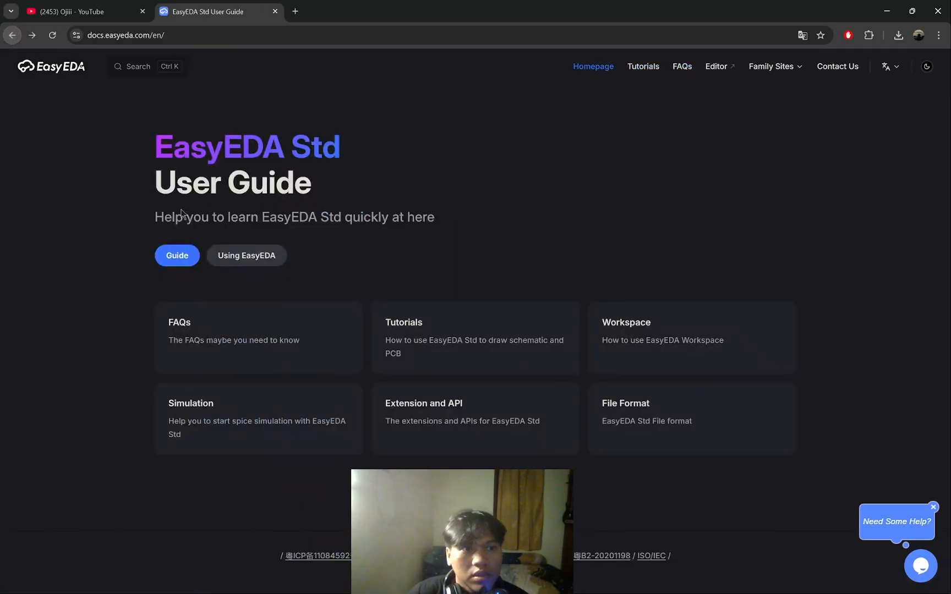
Open the guide's FAQs and read through the Schematic FAQ questions on sheets, PCB conversion and footprints.
{"action": "left_click", "coordinate": [191, 335]}
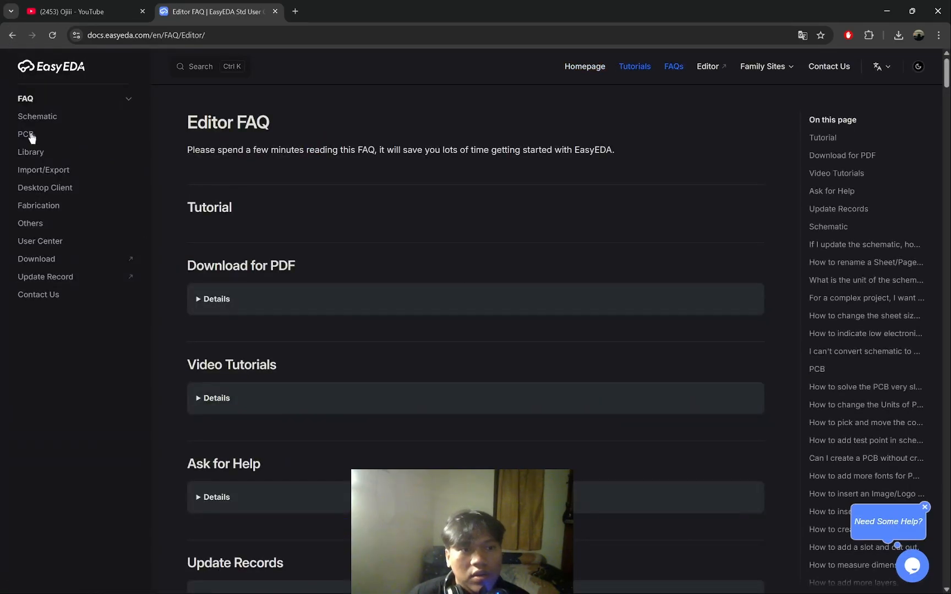
{"action": "left_click", "coordinate": [37, 117]}
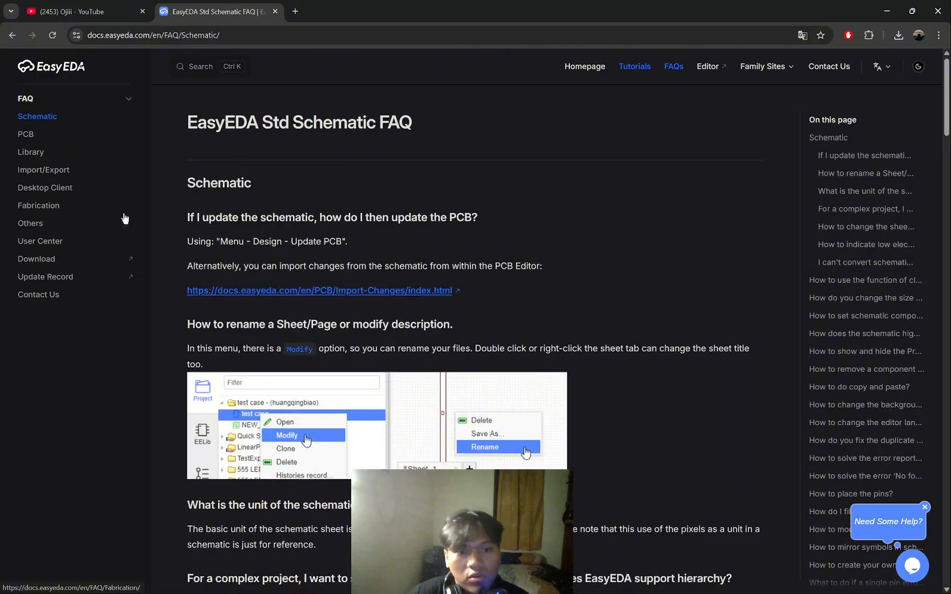
{"action": "scroll", "coordinate": [200, 260], "scroll_direction": "down", "scroll_amount": 7}
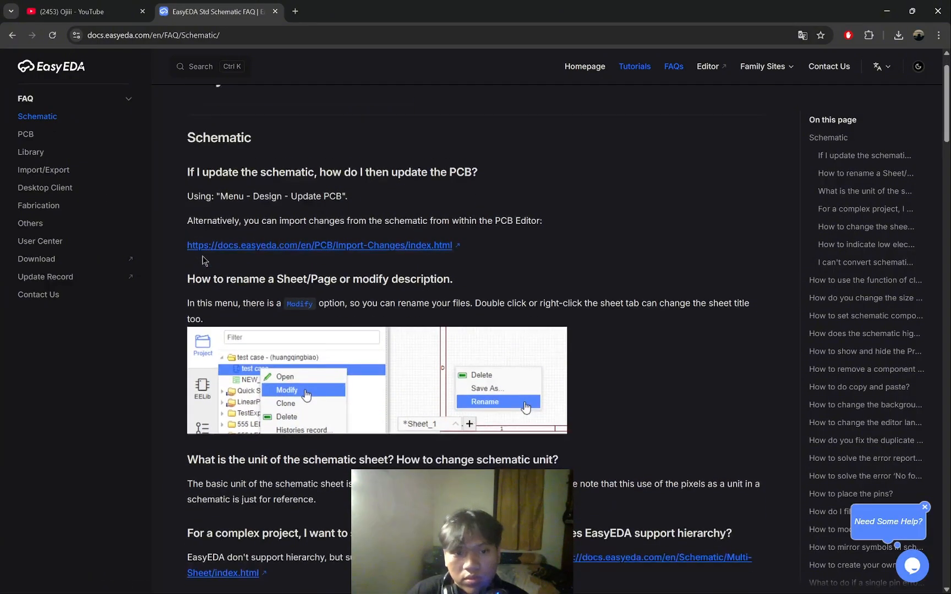
{"action": "scroll", "coordinate": [209, 268], "scroll_direction": "down", "scroll_amount": 10}
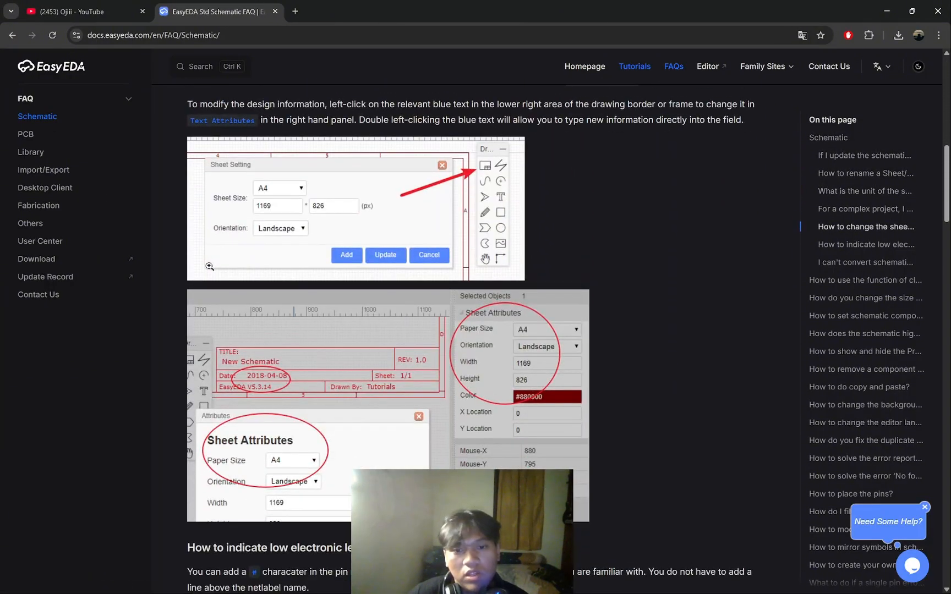
{"action": "scroll", "coordinate": [214, 272], "scroll_direction": "down", "scroll_amount": 18}
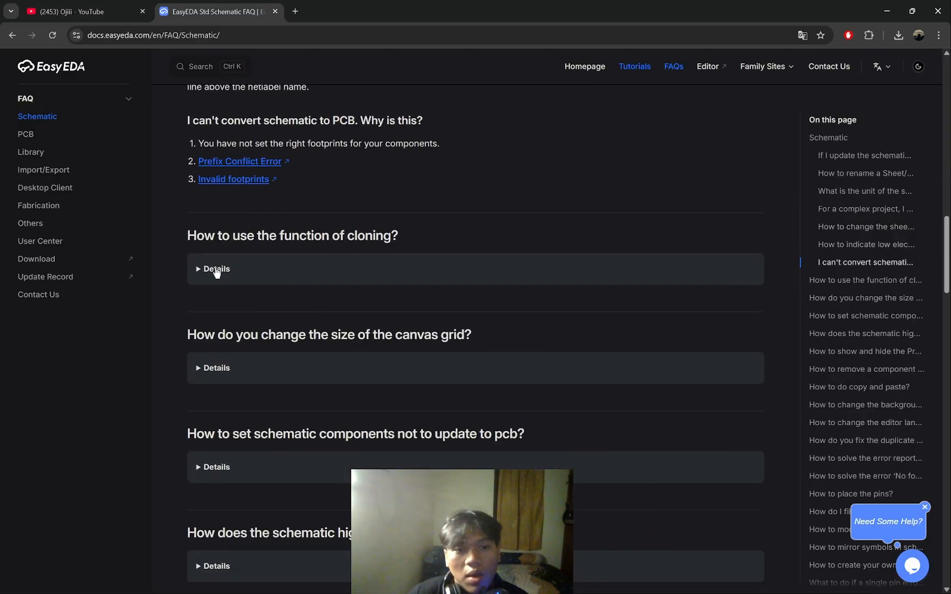
{"action": "scroll", "coordinate": [237, 298], "scroll_direction": "down", "scroll_amount": 14}
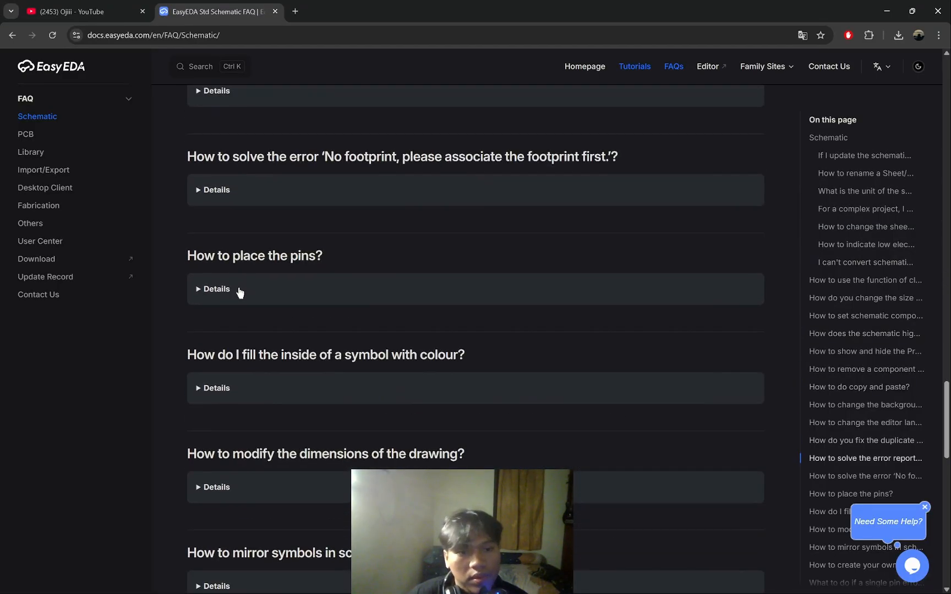
Open the PCB FAQ, expand the answer on the very slow PCB issue and look through the remaining questions.
{"action": "left_click", "coordinate": [28, 134]}
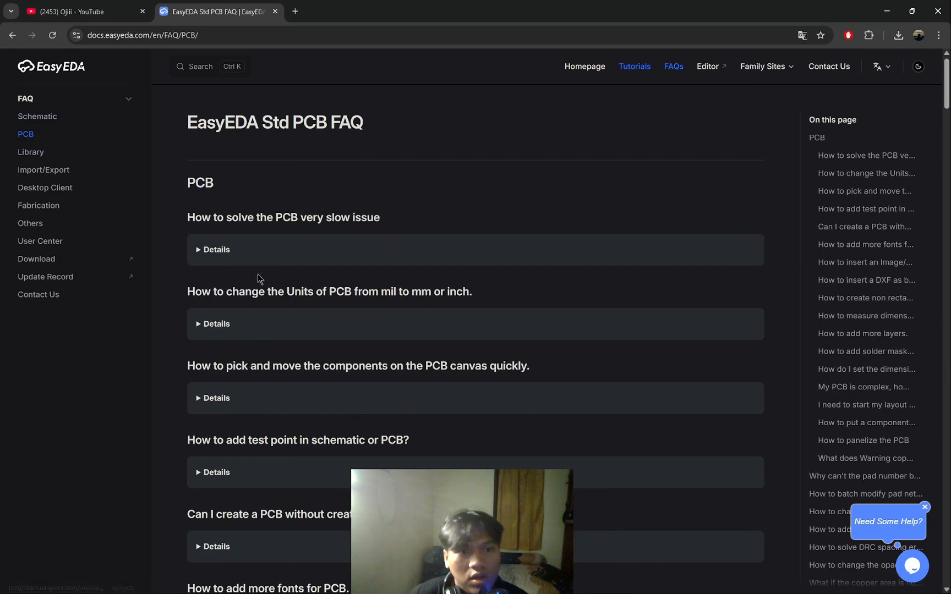
{"action": "left_click", "coordinate": [217, 259]}
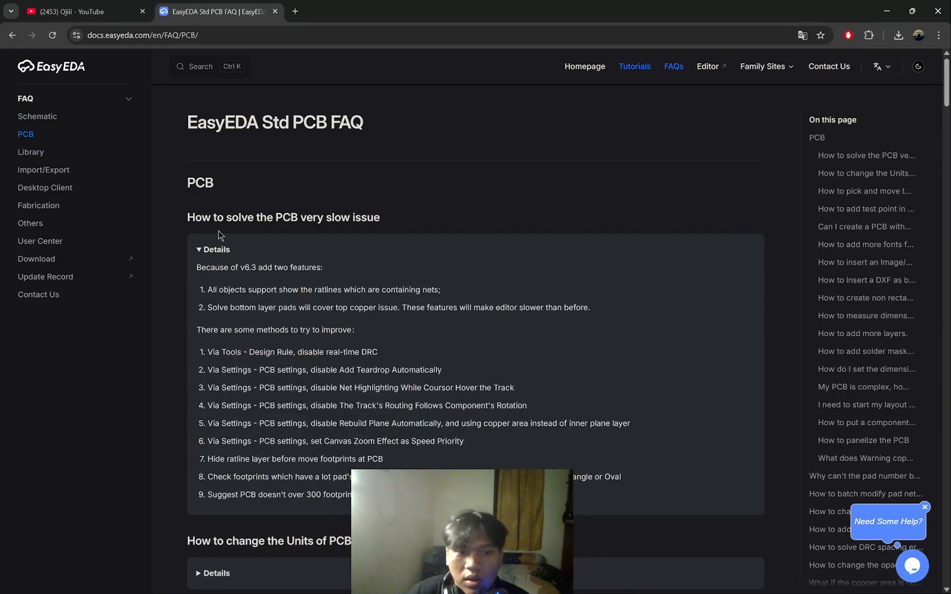
{"action": "scroll", "coordinate": [258, 326], "scroll_direction": "down", "scroll_amount": 6}
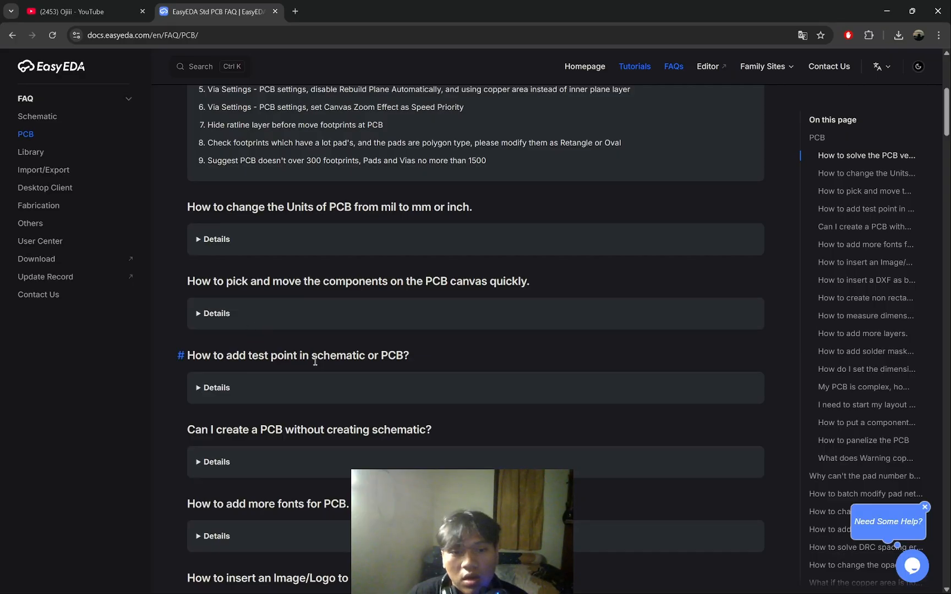
{"action": "scroll", "coordinate": [290, 397], "scroll_direction": "down", "scroll_amount": 13}
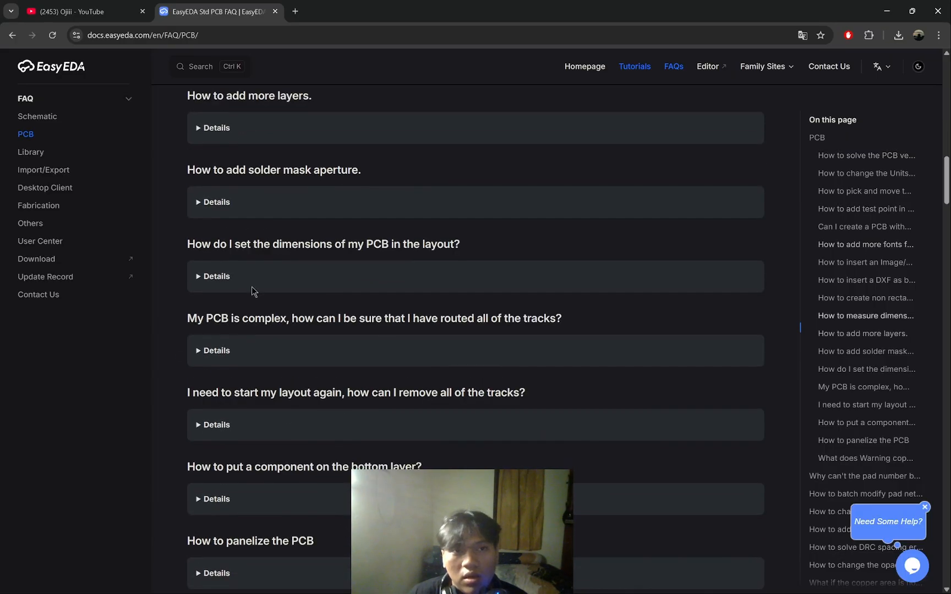
Look through the Library FAQ and the Import/Export FAQ.
{"action": "left_click", "coordinate": [31, 152]}
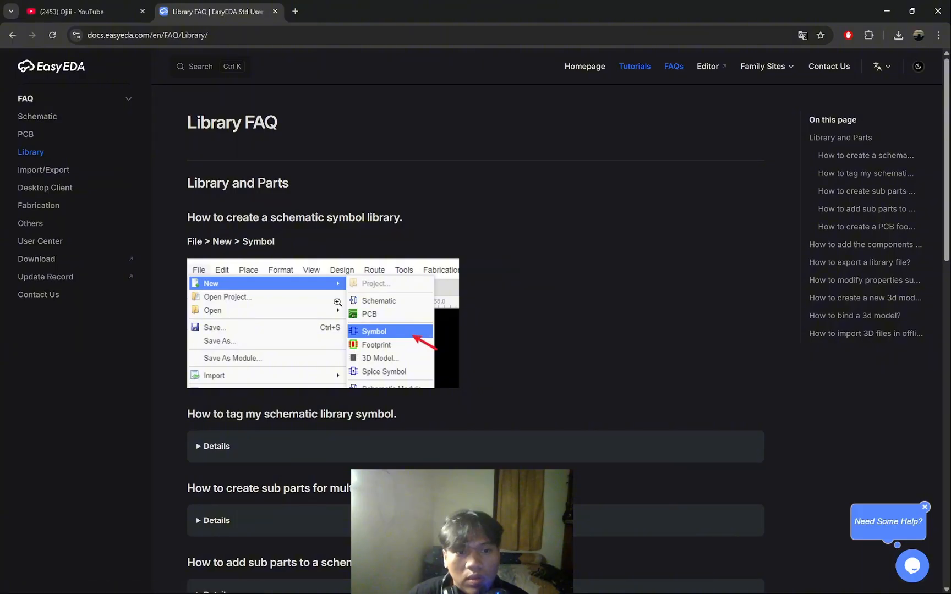
{"action": "scroll", "coordinate": [337, 305], "scroll_direction": "down", "scroll_amount": 15}
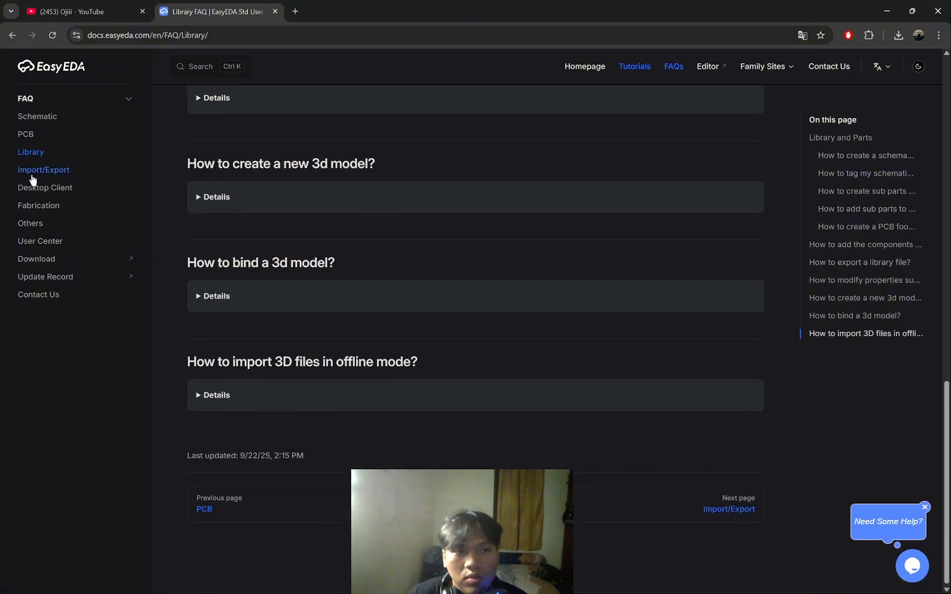
{"action": "left_click", "coordinate": [31, 171]}
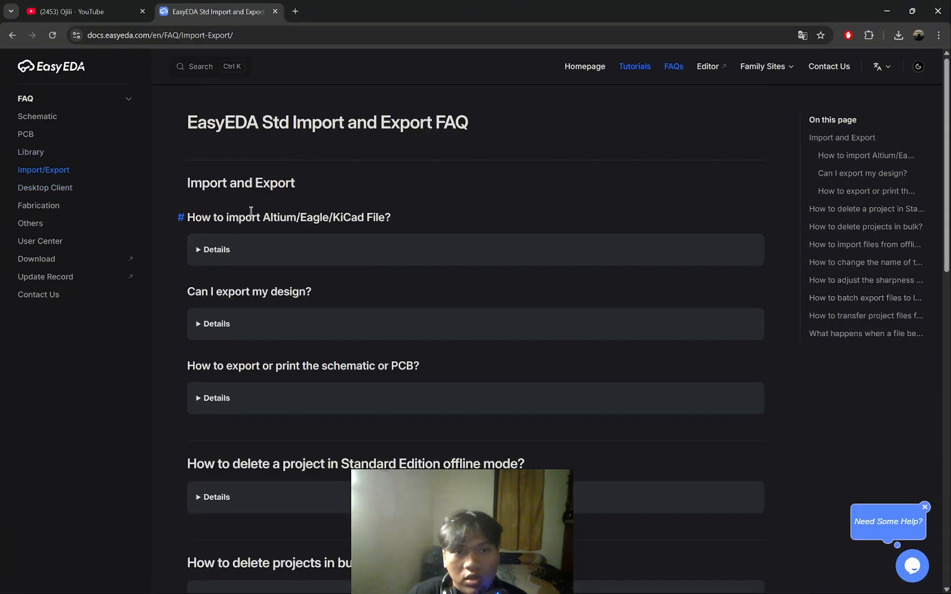
{"action": "scroll", "coordinate": [234, 225], "scroll_direction": "down", "scroll_amount": 9}
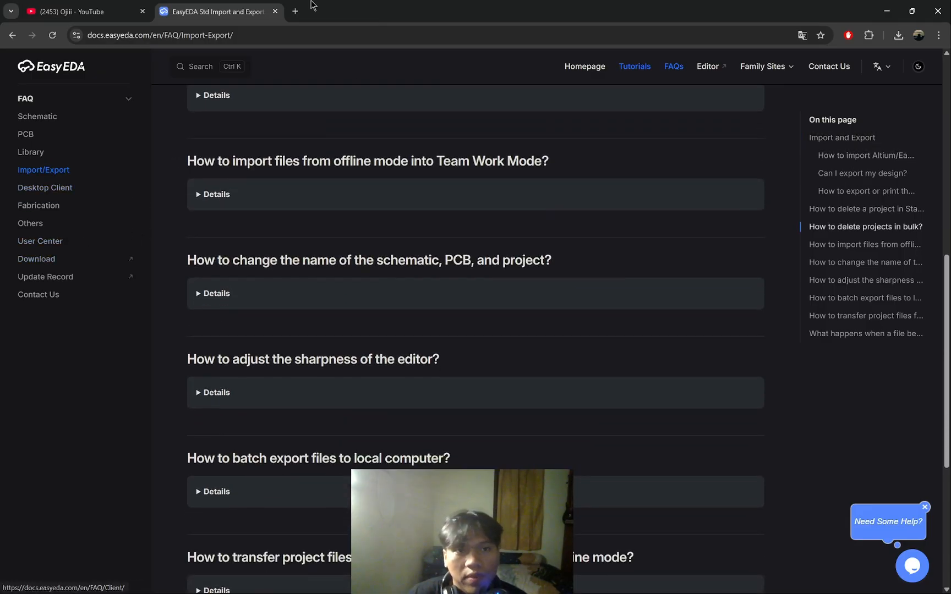
Search Google for "easyeda" in a new browser tab and open the EasyEDA Std User Guide.
{"action": "left_click", "coordinate": [295, 11]}
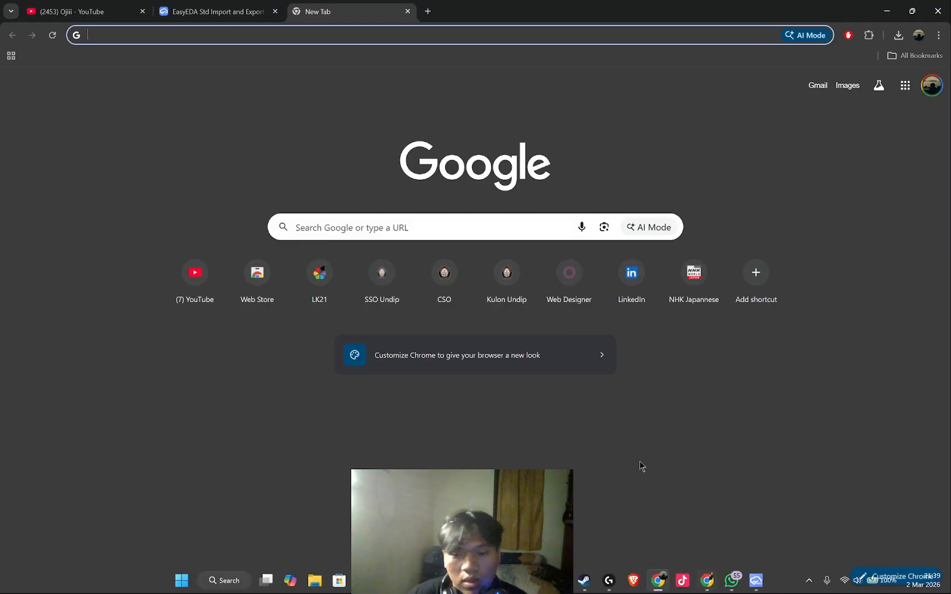
{"action": "left_click", "coordinate": [340, 230]}
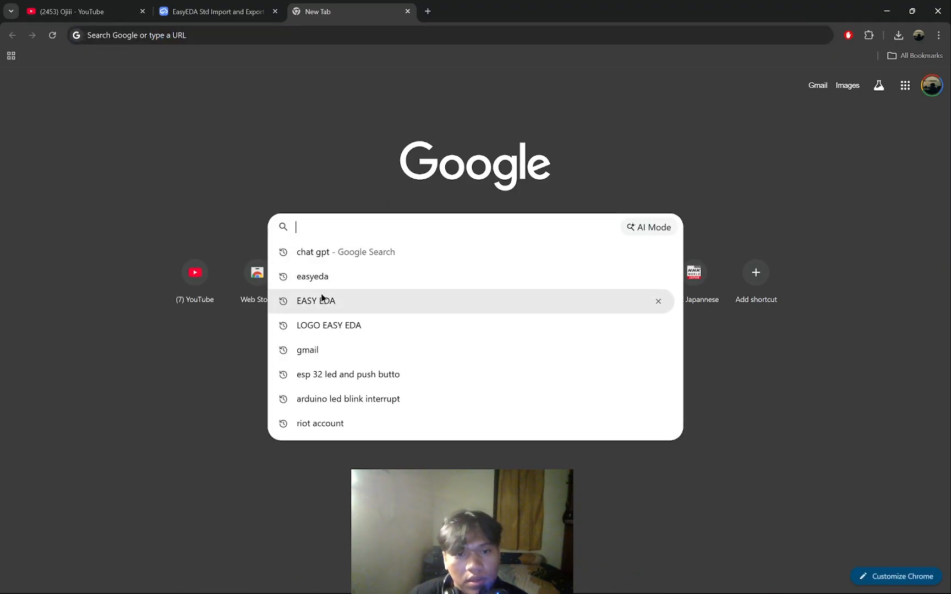
{"action": "left_click", "coordinate": [346, 282]}
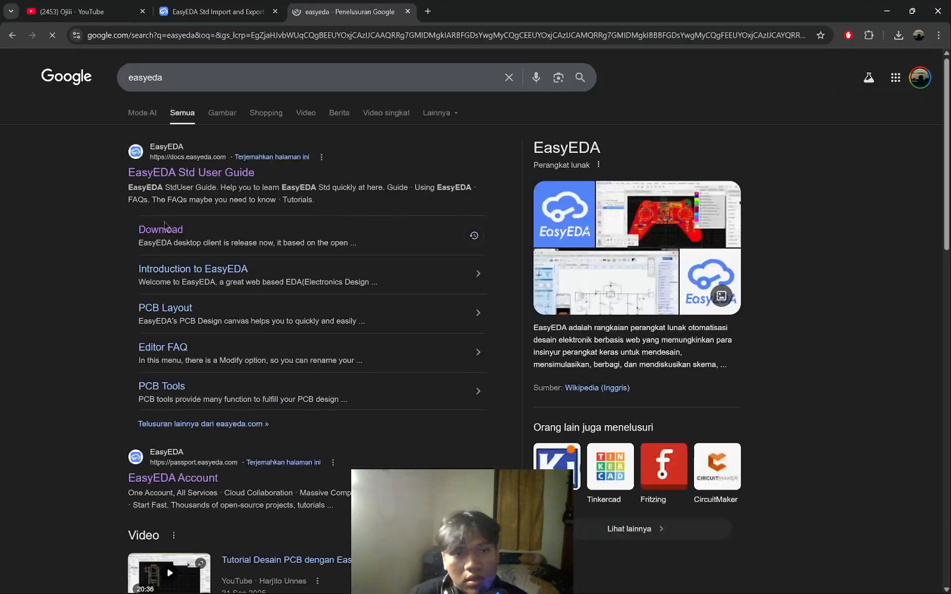
{"action": "left_click", "coordinate": [191, 181]}
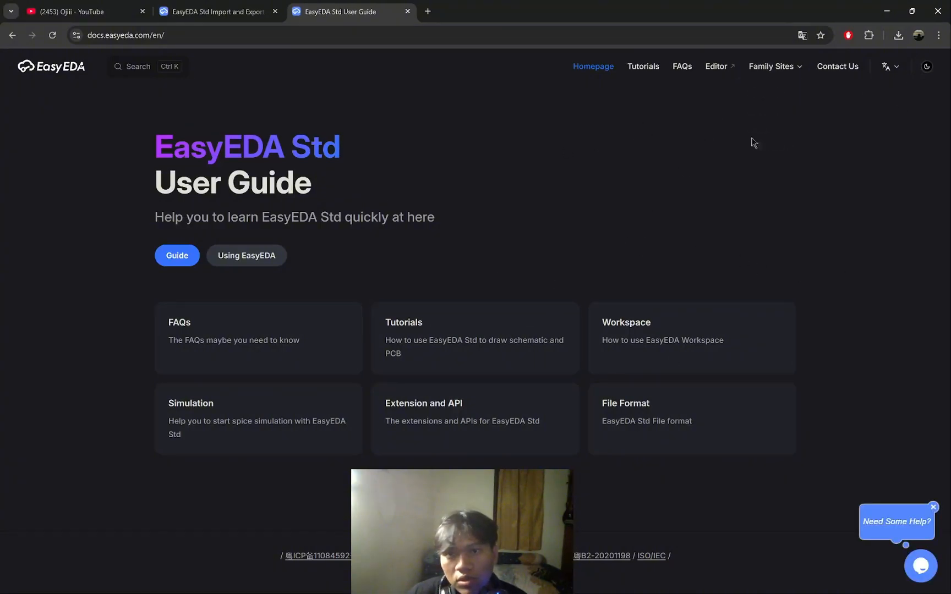
Switch the user guide to the light theme and open the EasyEDA Standard web editor, dismissing its introductory tour.
{"action": "left_click", "coordinate": [927, 67]}
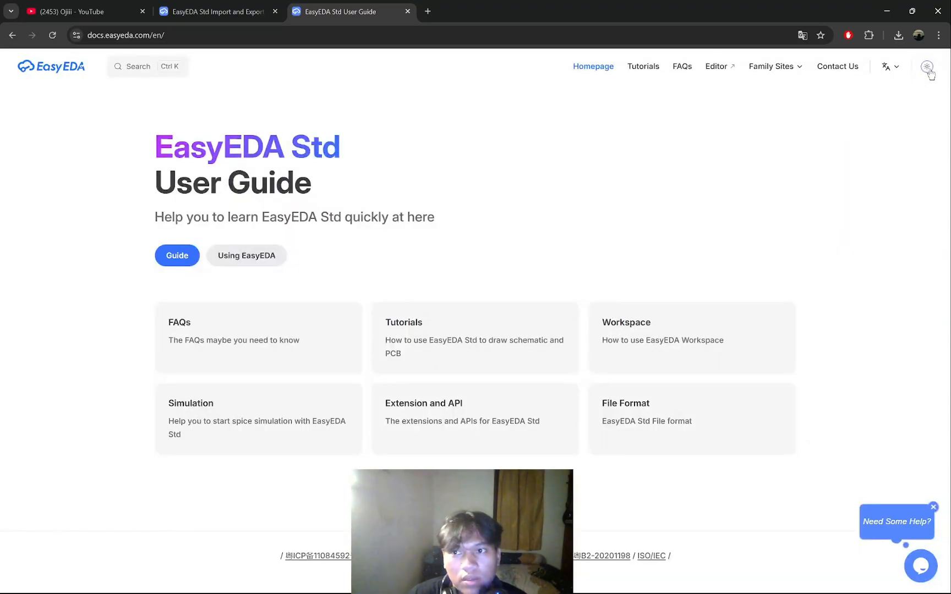
{"action": "left_click", "coordinate": [728, 74]}
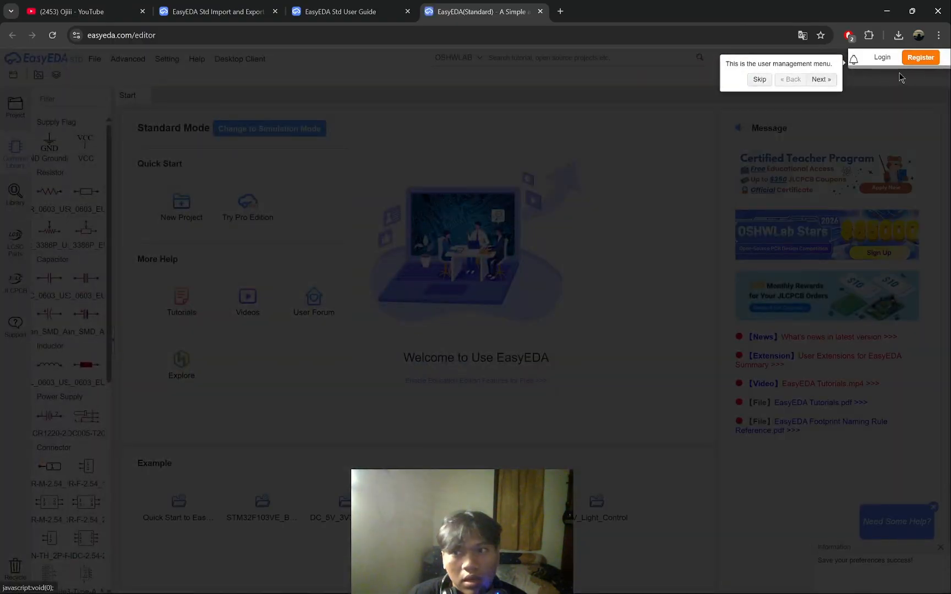
{"action": "left_click", "coordinate": [825, 84]}
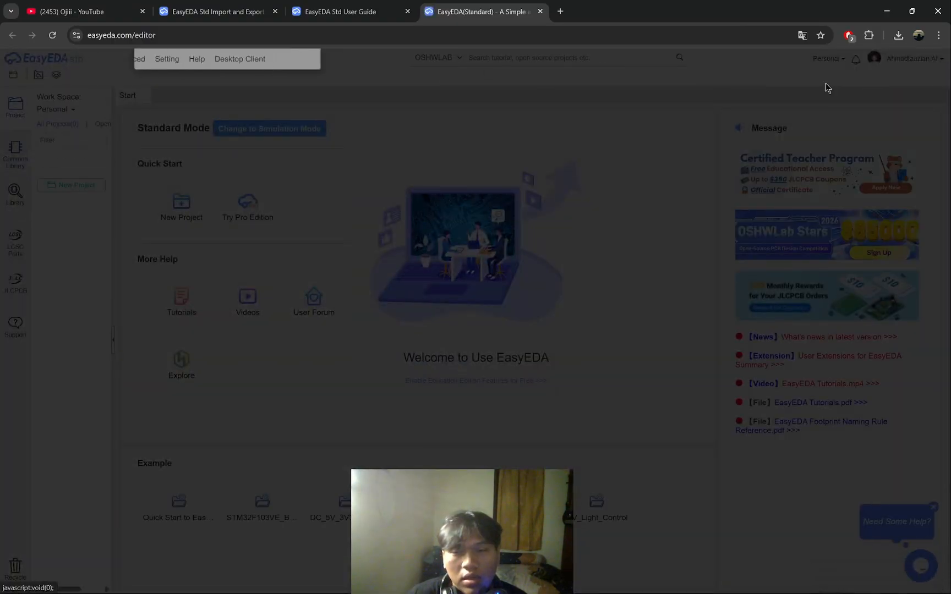
{"action": "left_click", "coordinate": [208, 103]}
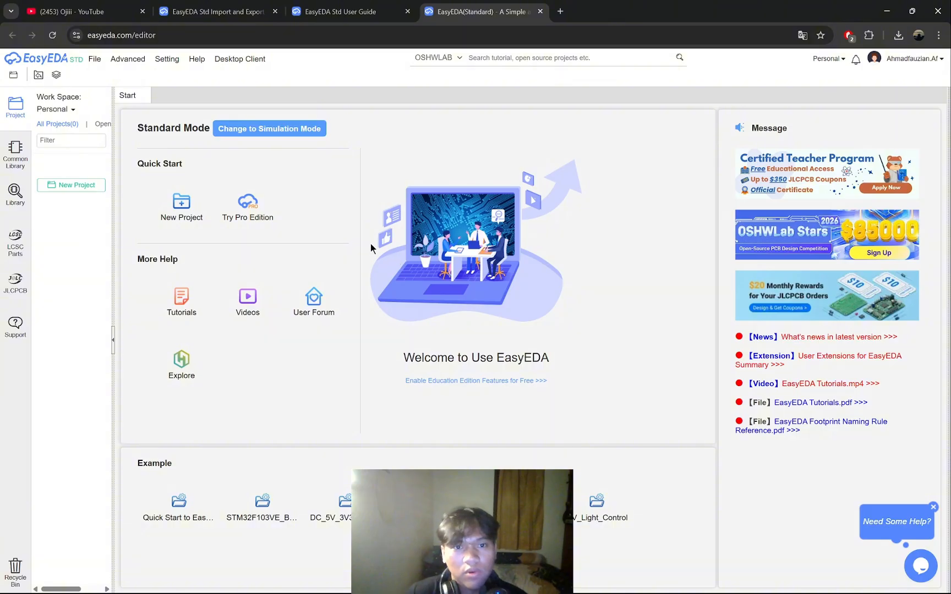
{"action": "key", "text": "Caps_Lock"}
{"action": "key", "text": "Caps_Lock"}
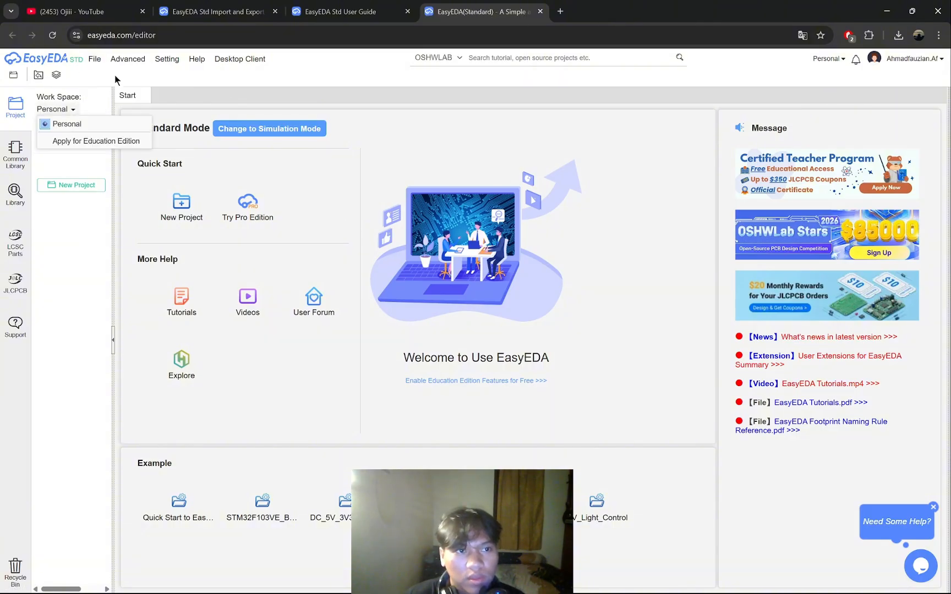
Switch to the EasyEDA Pro desktop app, view the list of all projects and return to Project1's design tree.
{"action": "mouse_move", "coordinate": [794, 587]}
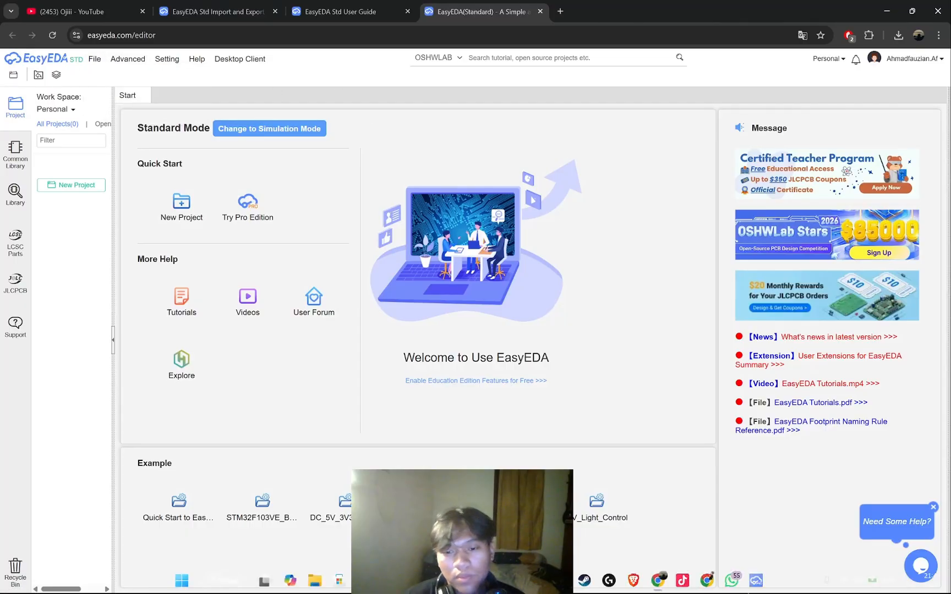
{"action": "left_click", "coordinate": [763, 587]}
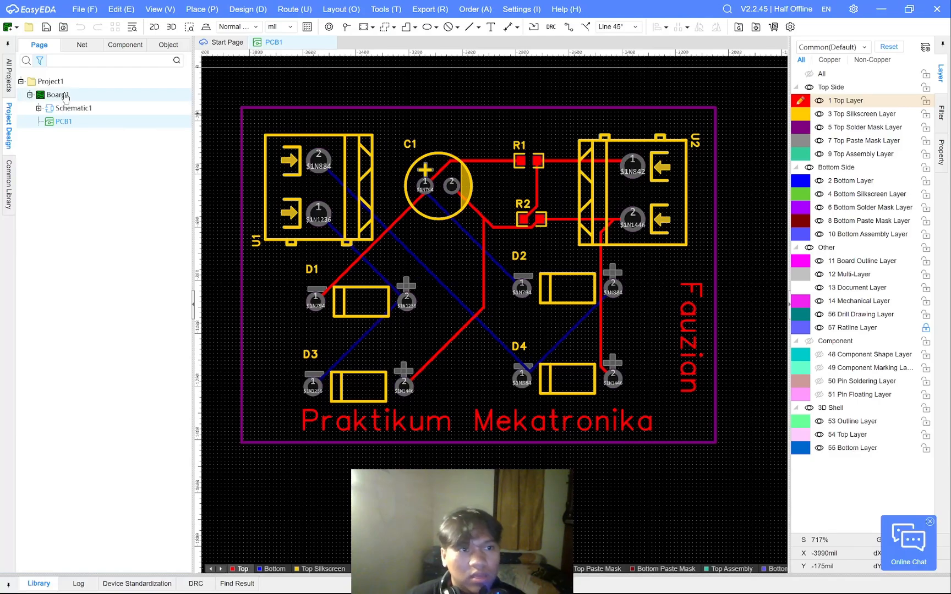
{"action": "left_click", "coordinate": [10, 67]}
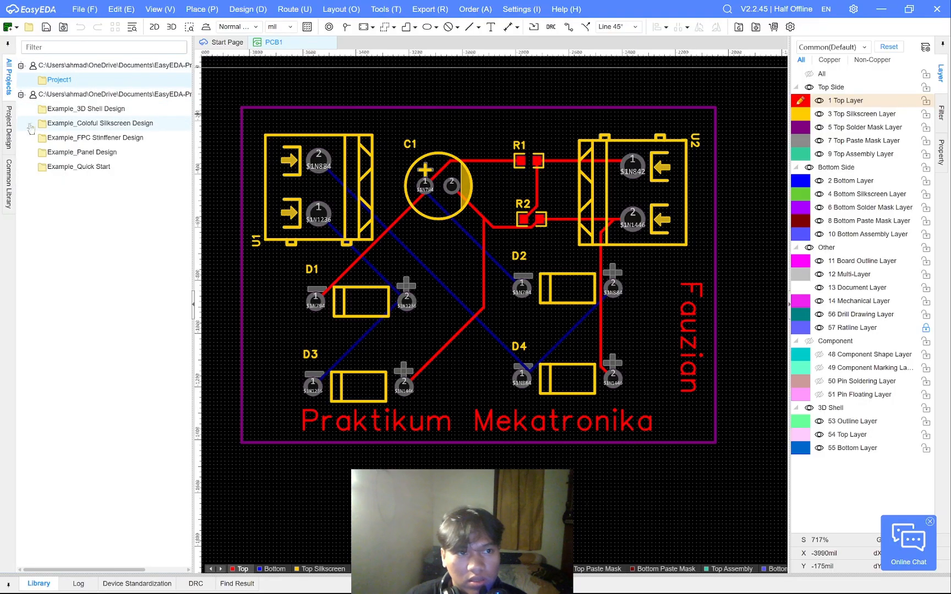
{"action": "left_click", "coordinate": [10, 130]}
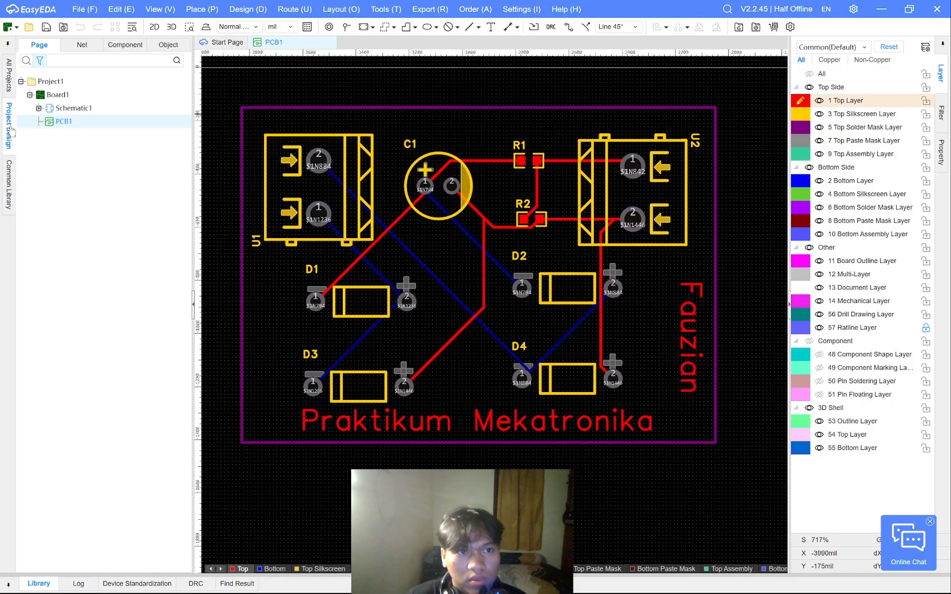
Collapse and re-expand Project1 in the design tree, then select Board1.
{"action": "left_click", "coordinate": [58, 96]}
{"action": "double_click", "coordinate": [53, 84]}
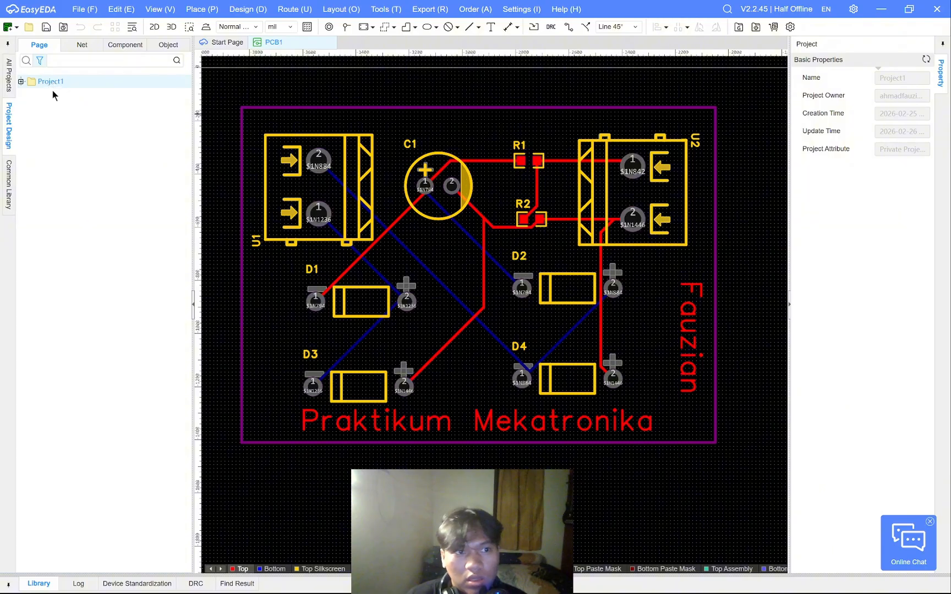
{"action": "left_click", "coordinate": [21, 82]}
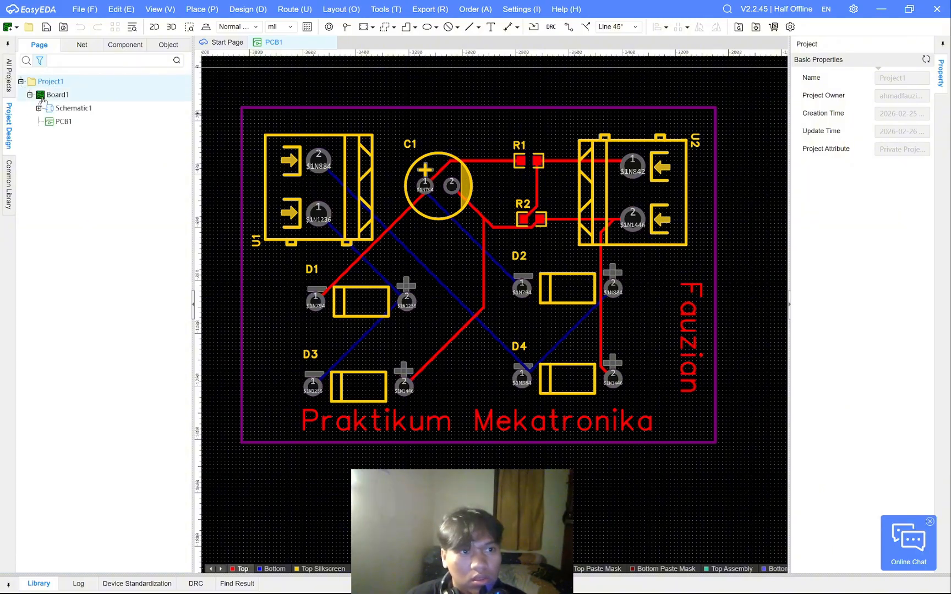
{"action": "left_click", "coordinate": [43, 99]}
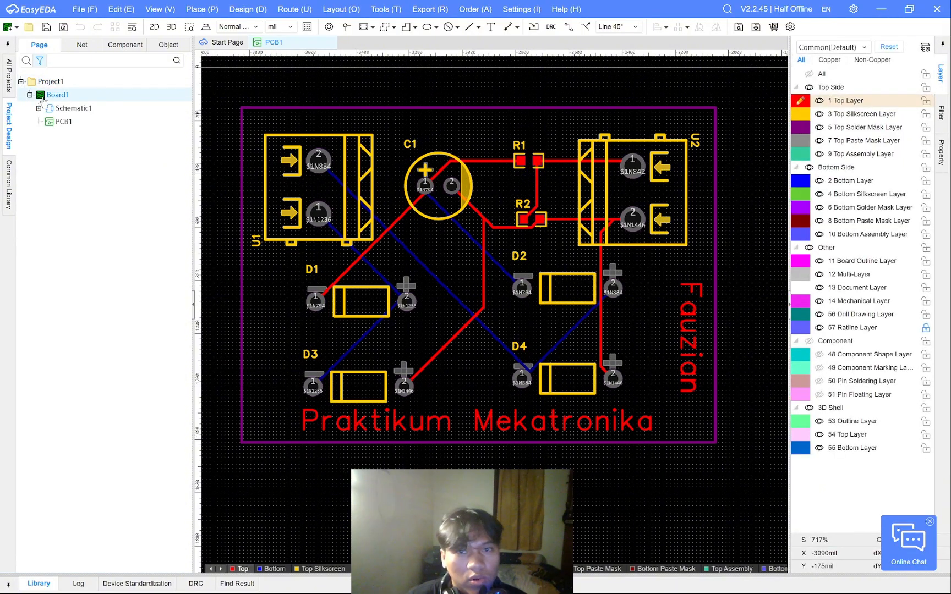
View the start page of the Pro desktop app and compare it with the EasyEDA Standard web editor in the browser.
{"action": "left_click", "coordinate": [206, 45]}
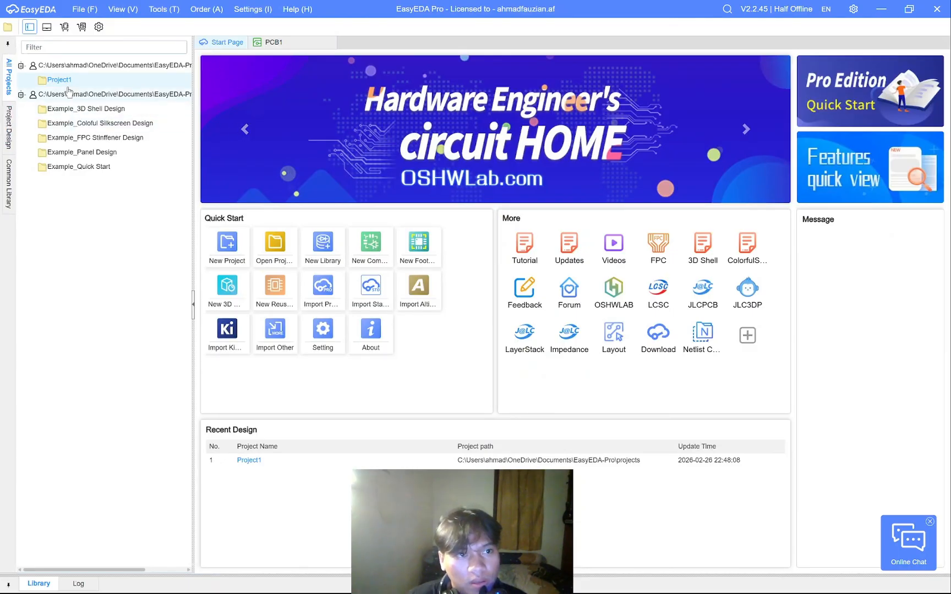
{"action": "key", "text": "alt+Tab"}
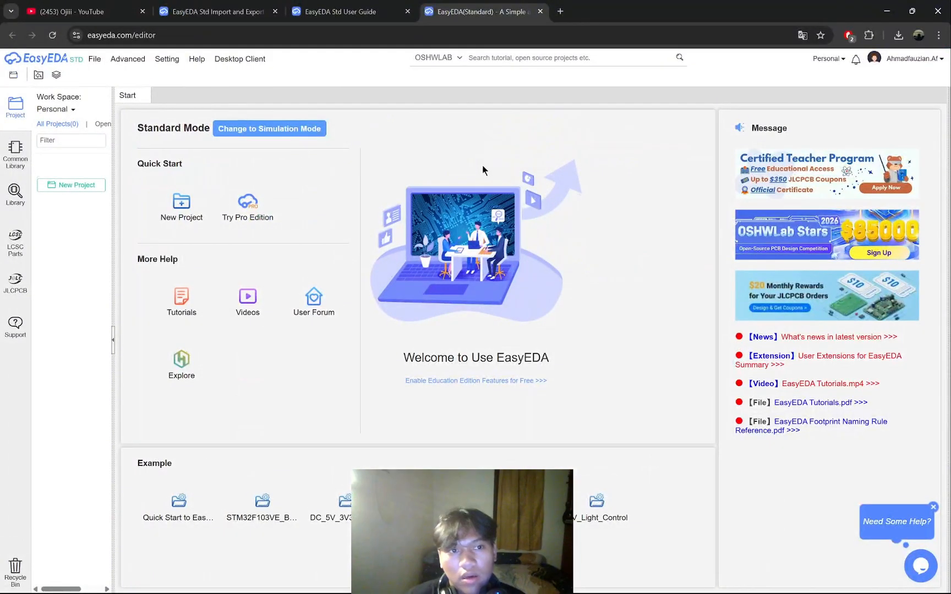
{"action": "key", "text": "alt+Tab"}
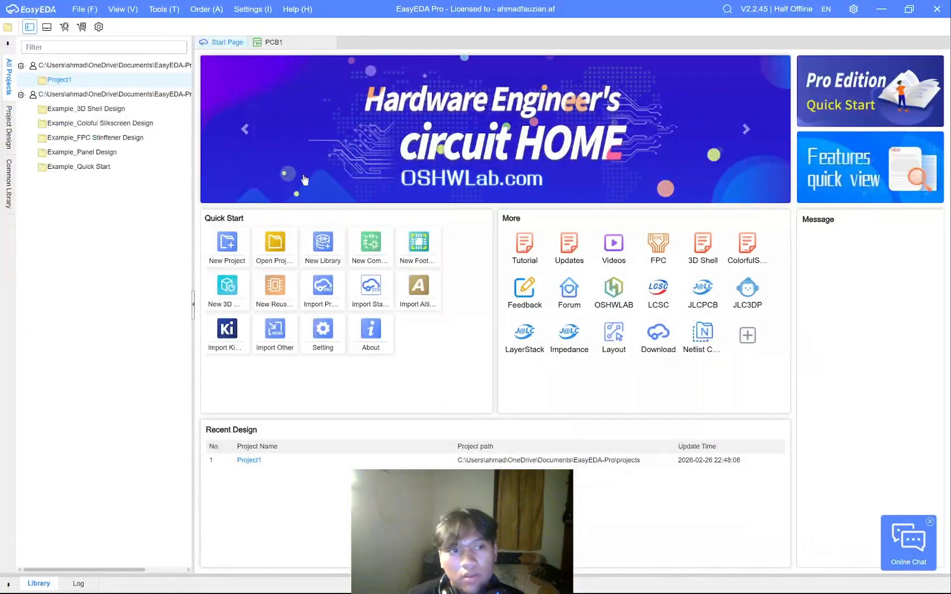
Reopen PCB1 from Project1's design tree and show it in the 3D view, rotated to an angle.
{"action": "left_click", "coordinate": [9, 128]}
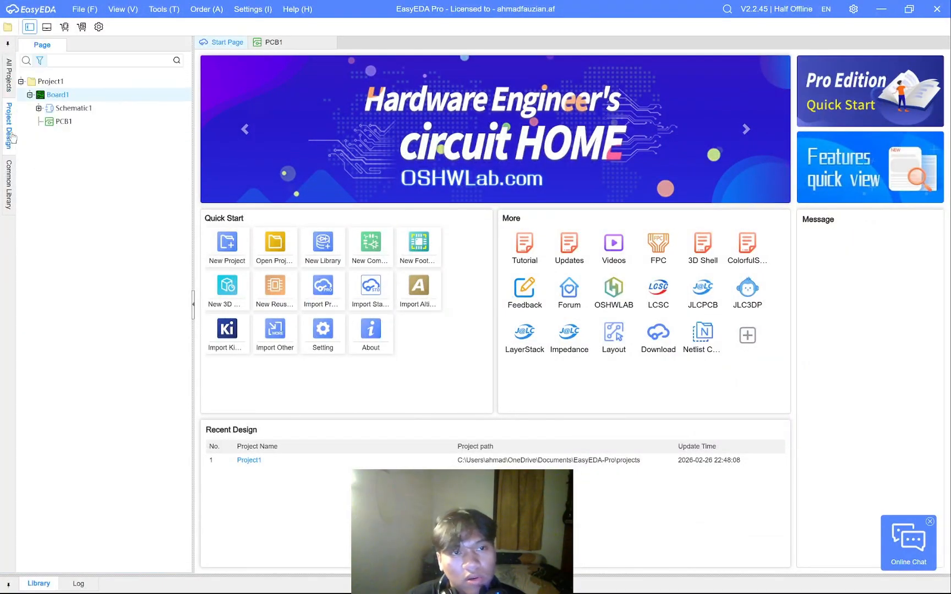
{"action": "double_click", "coordinate": [63, 121]}
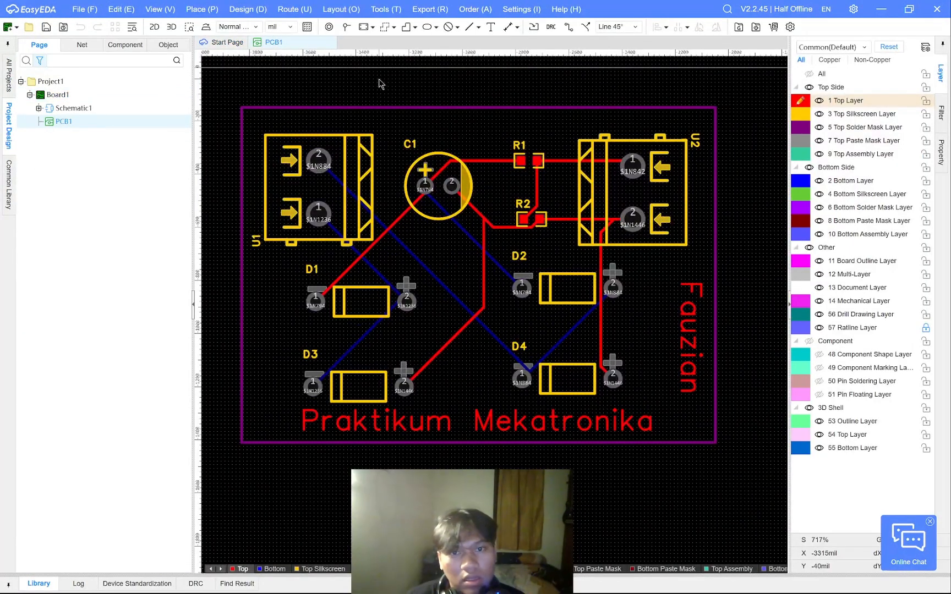
{"action": "left_click", "coordinate": [172, 27]}
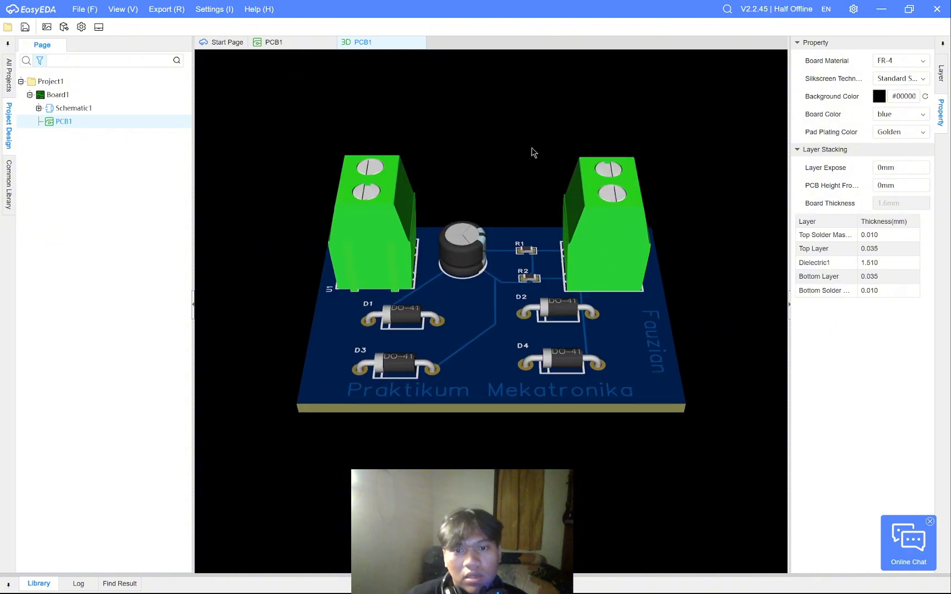
{"action": "left_click_drag", "start_coordinate": [497, 134], "coordinate": [552, 281]}
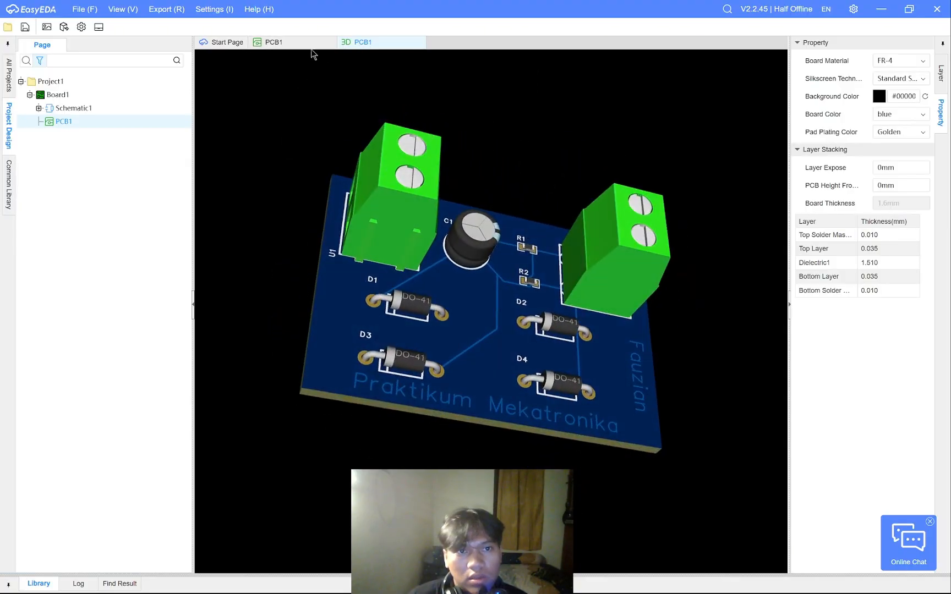
Return to the PCB1 layout and review the available routing commands.
{"action": "left_click", "coordinate": [282, 41]}
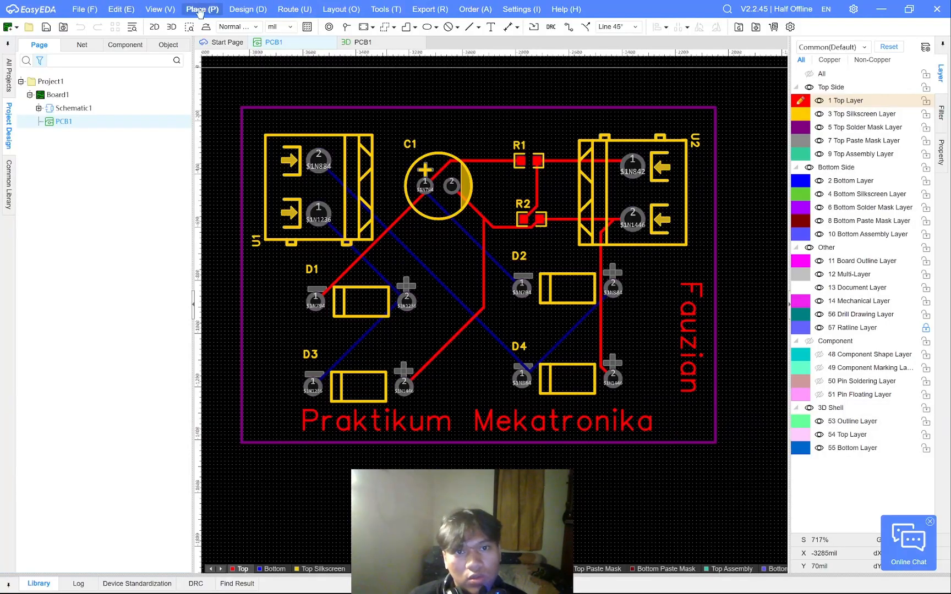
{"action": "left_click", "coordinate": [290, 10]}
{"action": "mouse_move", "coordinate": [275, 165]}
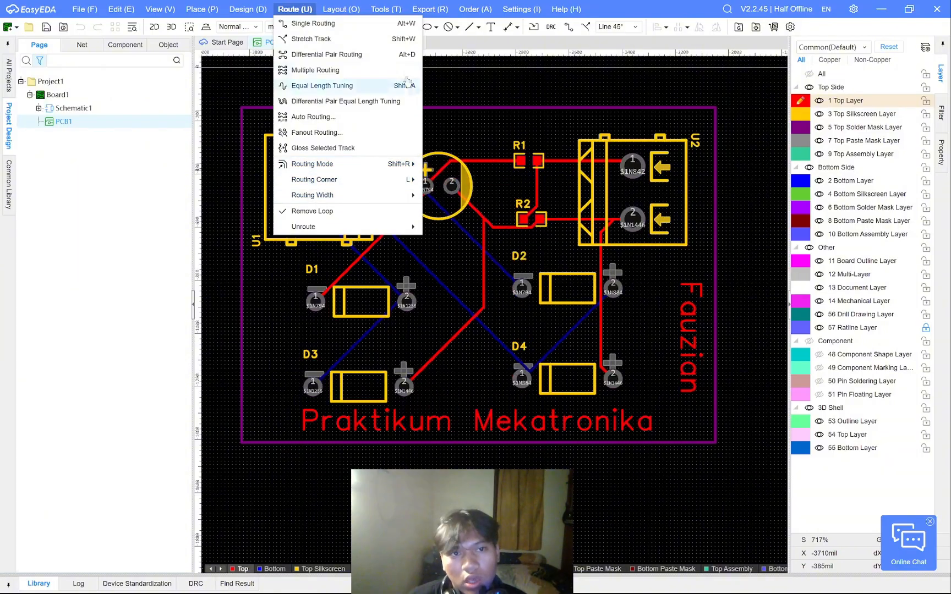
{"action": "left_click", "coordinate": [232, 84]}
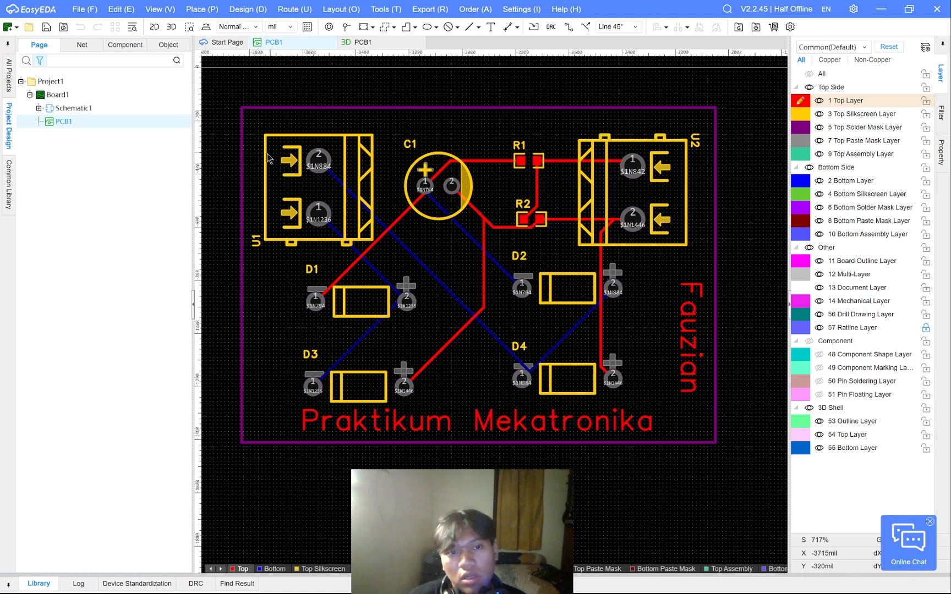
Examine the traces, pads and components of PCB1 in the 3D view from several angles and up close.
{"action": "left_click", "coordinate": [359, 42]}
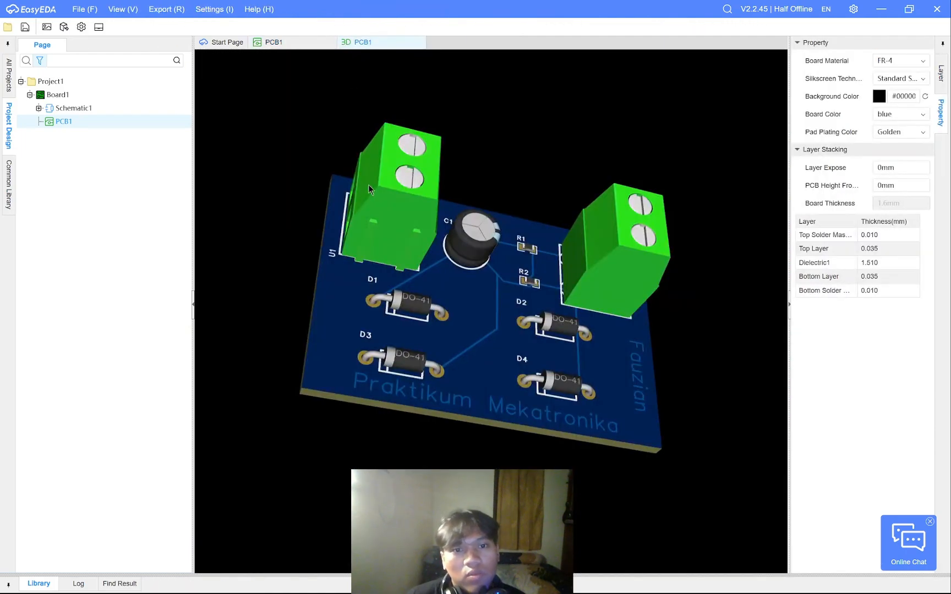
{"action": "left_click_drag", "start_coordinate": [368, 211], "coordinate": [483, 387]}
{"action": "left_click_drag", "start_coordinate": [426, 355], "coordinate": [434, 319]}
{"action": "scroll", "coordinate": [490, 247], "scroll_direction": "up", "scroll_amount": 5}
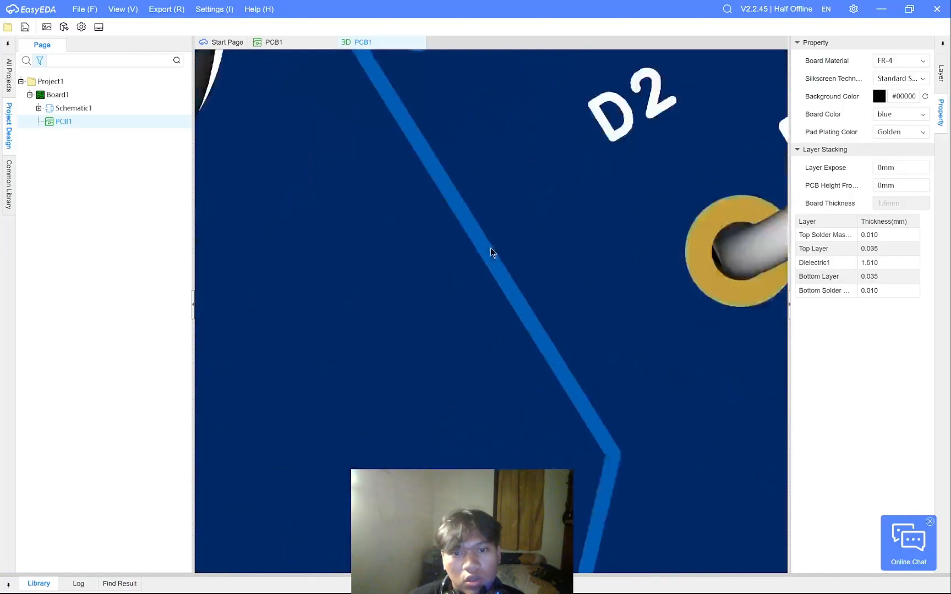
{"action": "scroll", "coordinate": [507, 151], "scroll_direction": "up", "scroll_amount": 2}
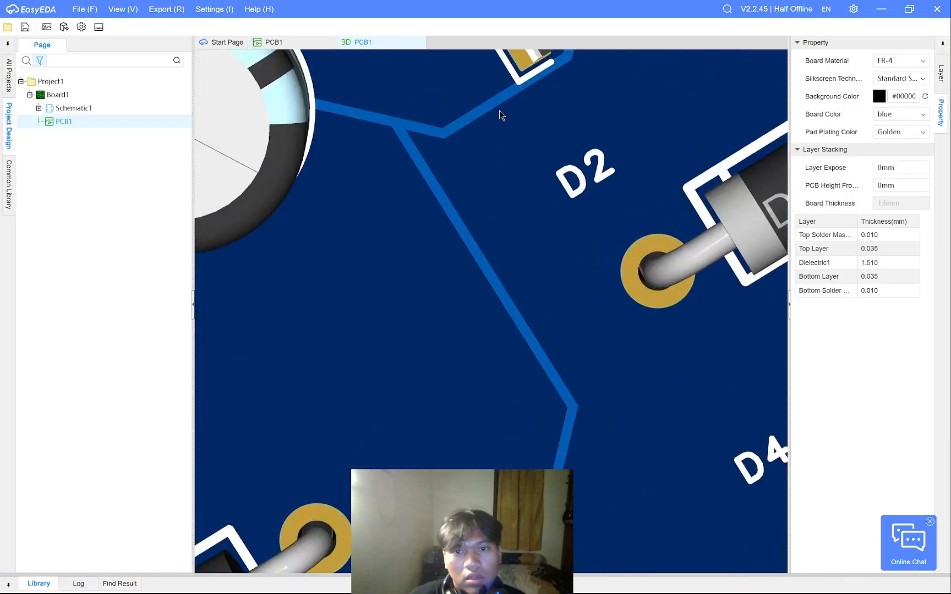
{"action": "scroll", "coordinate": [509, 110], "scroll_direction": "down", "scroll_amount": 2}
{"action": "left_click_drag", "start_coordinate": [512, 104], "coordinate": [533, 181]}
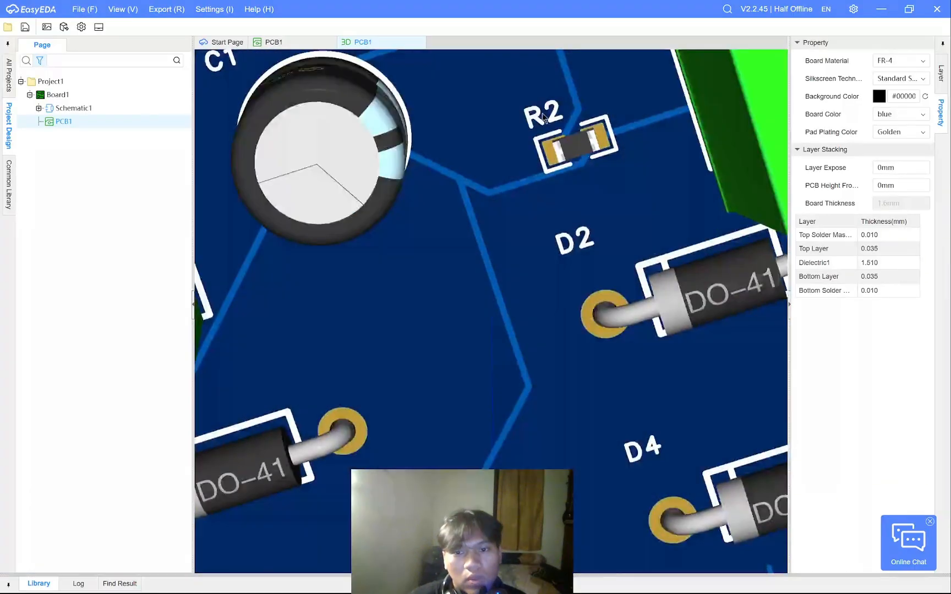
{"action": "scroll", "coordinate": [511, 272], "scroll_direction": "down", "scroll_amount": 4}
{"action": "left_click_drag", "start_coordinate": [491, 341], "coordinate": [480, 273]}
{"action": "scroll", "coordinate": [480, 286], "scroll_direction": "down", "scroll_amount": 3}
{"action": "scroll", "coordinate": [502, 310], "scroll_direction": "up", "scroll_amount": 3}
{"action": "left_click_drag", "start_coordinate": [501, 311], "coordinate": [484, 324]}
Switch to the EasyEDA Standard web editor, show its common library and start a new project in the Pro edition.
{"action": "key", "text": "alt+Tab"}
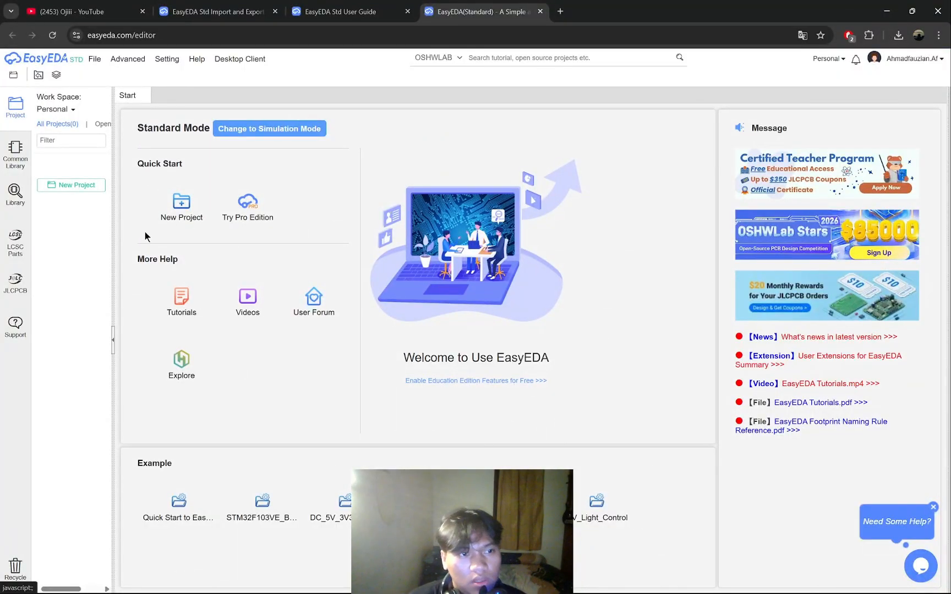
{"action": "left_click", "coordinate": [16, 154]}
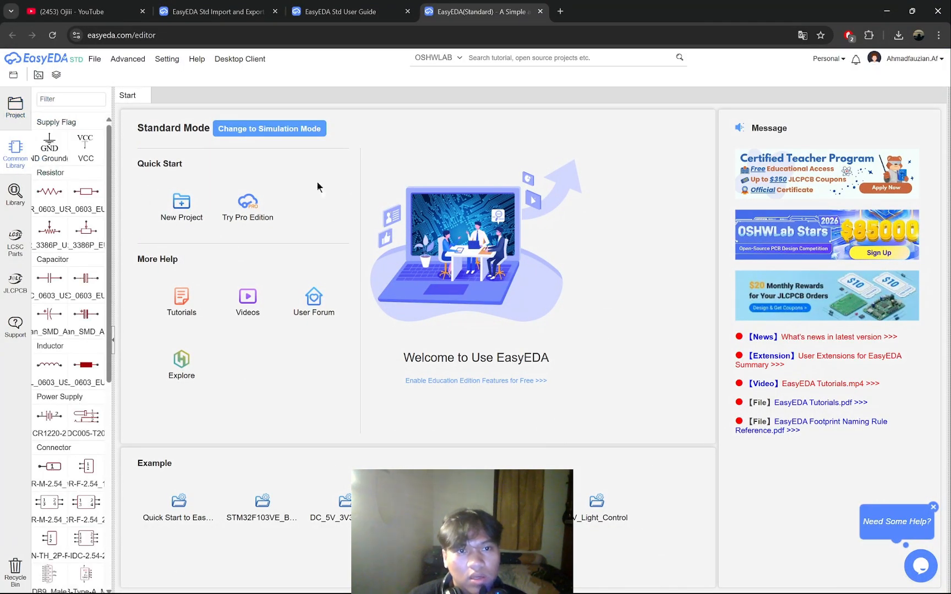
{"action": "left_click", "coordinate": [196, 220]}
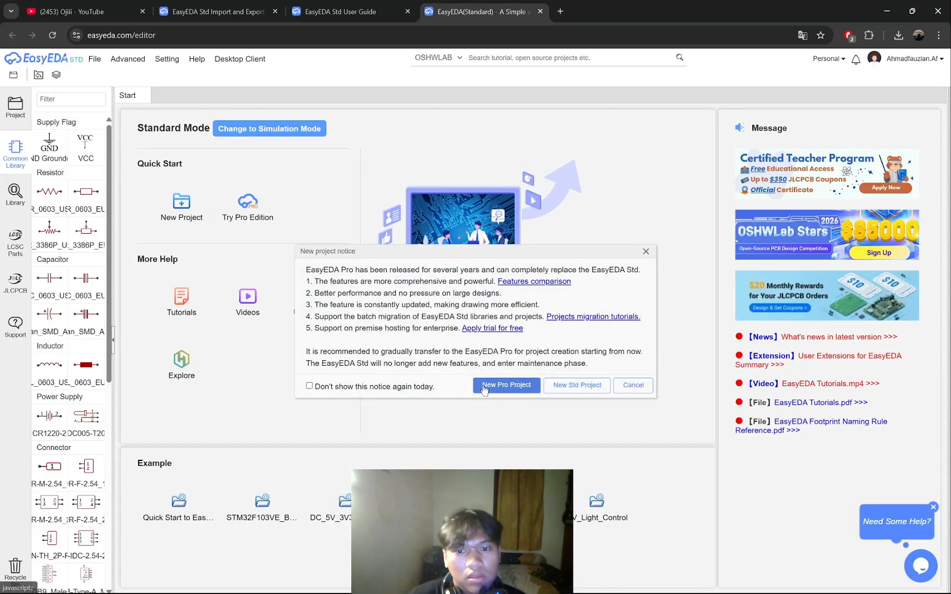
{"action": "left_click", "coordinate": [514, 385]}
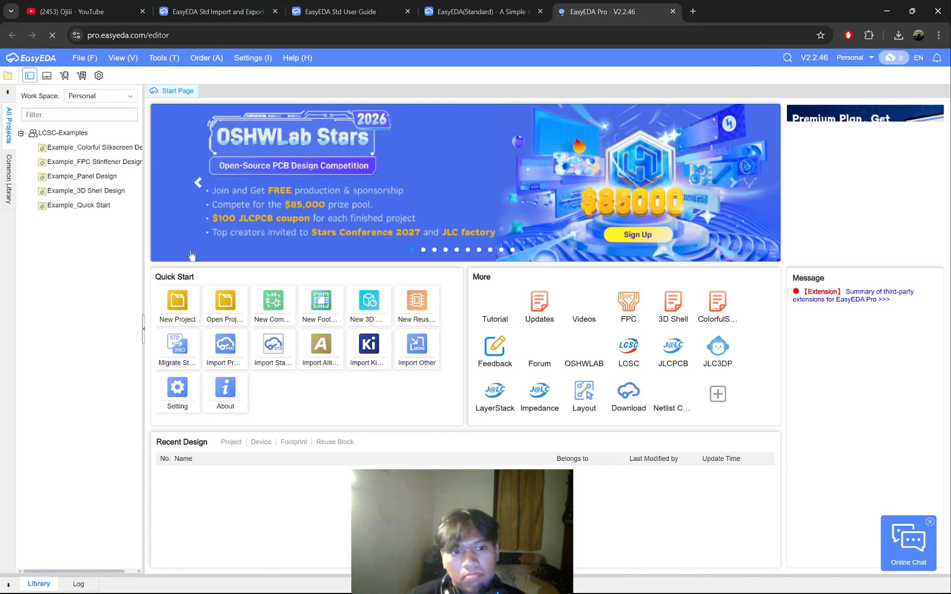
Check which projects can be opened in the web Pro editor, then return to the desktop app's 3D board.
{"action": "left_click", "coordinate": [225, 297]}
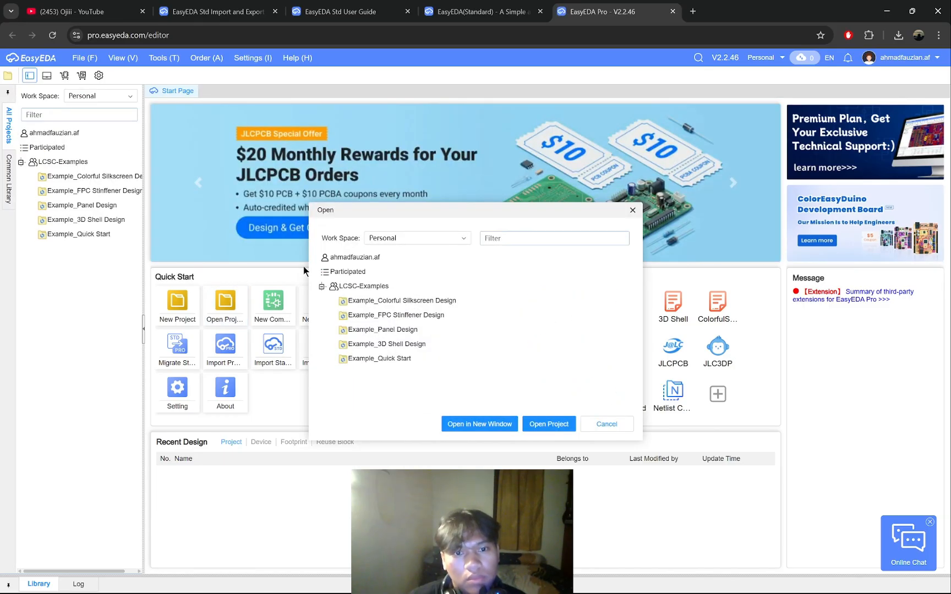
{"action": "left_click", "coordinate": [632, 210]}
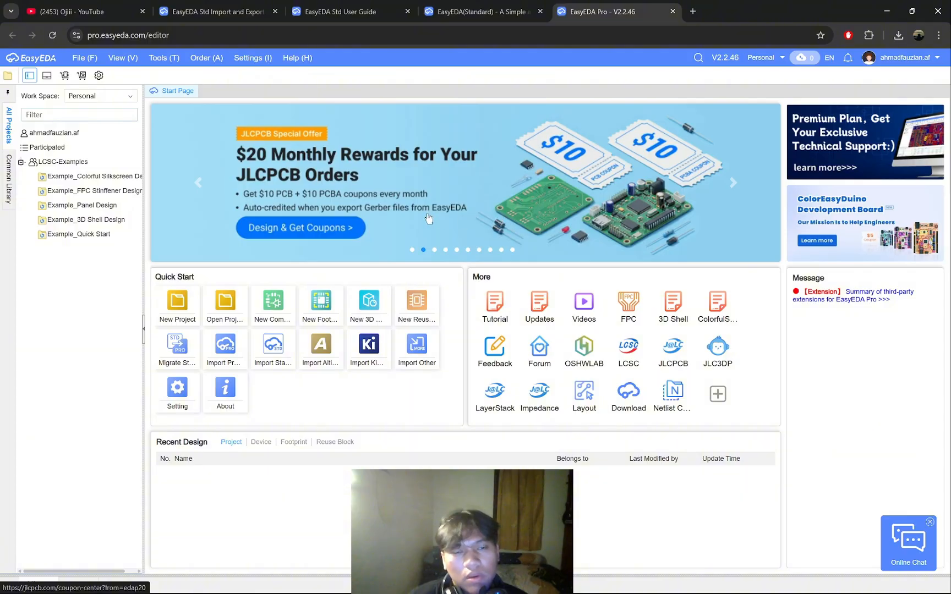
{"action": "key", "text": "alt+Tab"}
{"action": "left_click_drag", "start_coordinate": [439, 238], "coordinate": [483, 262]}
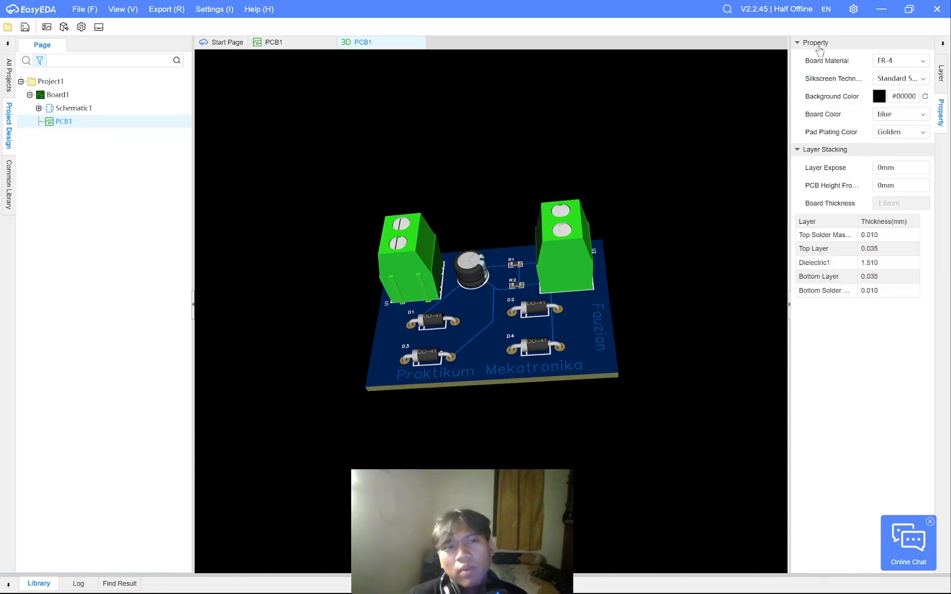
Set the 3D view's background color to light gray.
{"action": "left_click", "coordinate": [902, 62]}
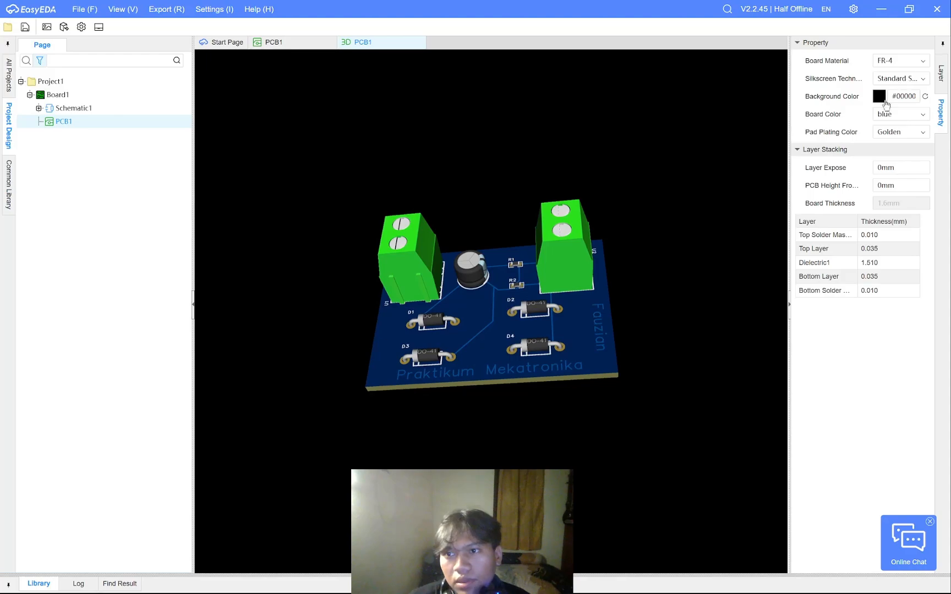
{"action": "left_click", "coordinate": [880, 98]}
{"action": "left_click", "coordinate": [754, 156]}
{"action": "left_click_drag", "start_coordinate": [754, 155], "coordinate": [638, 327]}
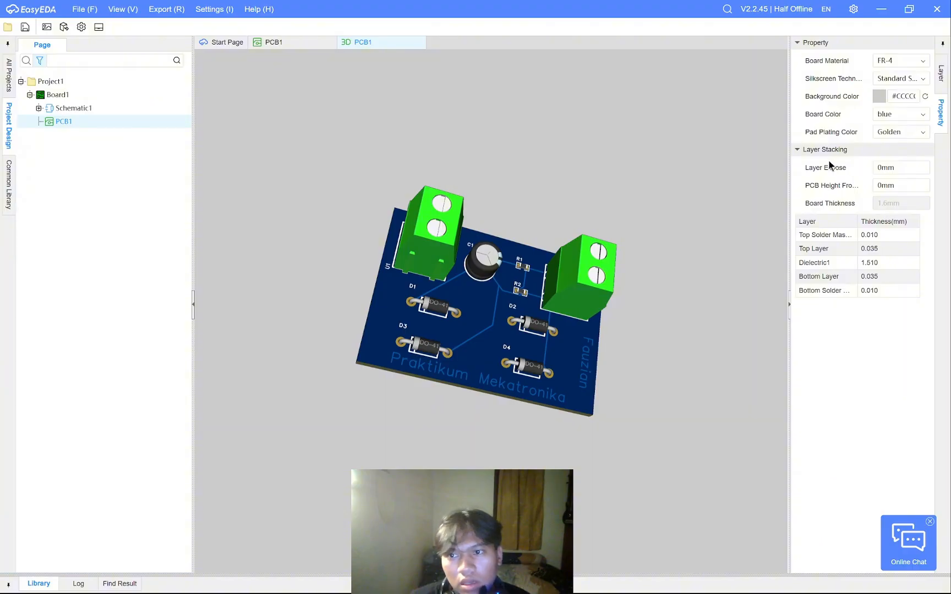
Set the 3D board color to red and the pad plating color to Silver.
{"action": "left_click", "coordinate": [916, 115]}
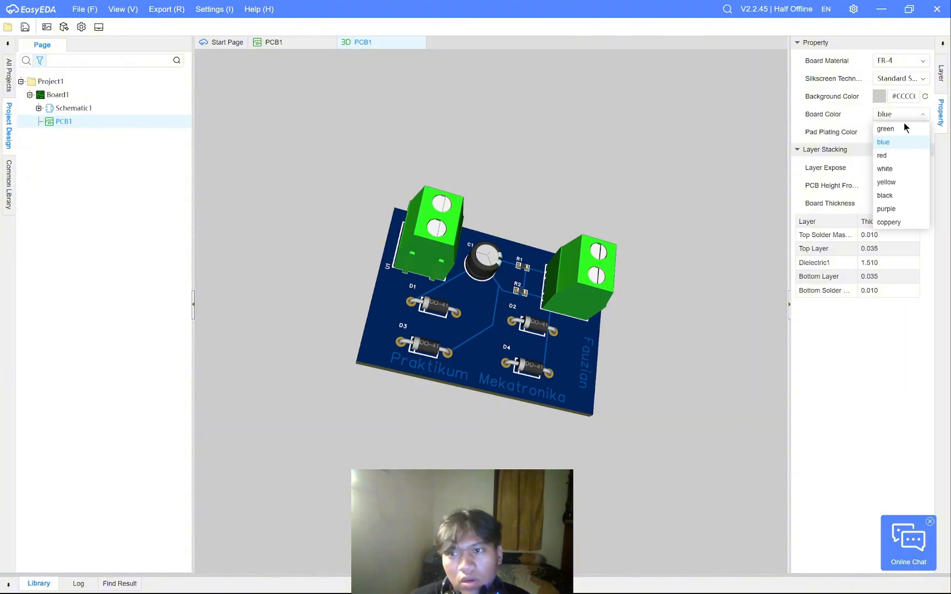
{"action": "left_click", "coordinate": [887, 154]}
{"action": "left_click", "coordinate": [892, 135]}
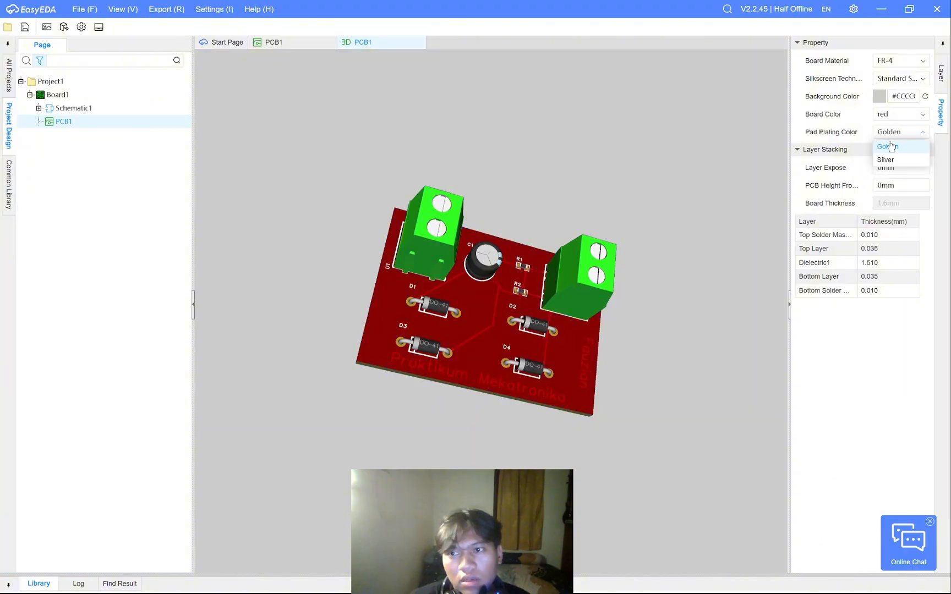
{"action": "left_click", "coordinate": [892, 135]}
{"action": "left_click", "coordinate": [891, 133]}
{"action": "left_click", "coordinate": [893, 160]}
Set the pad plating color back to Golden and inspect the pads up close.
{"action": "scroll", "coordinate": [537, 353], "scroll_direction": "up", "scroll_amount": 3}
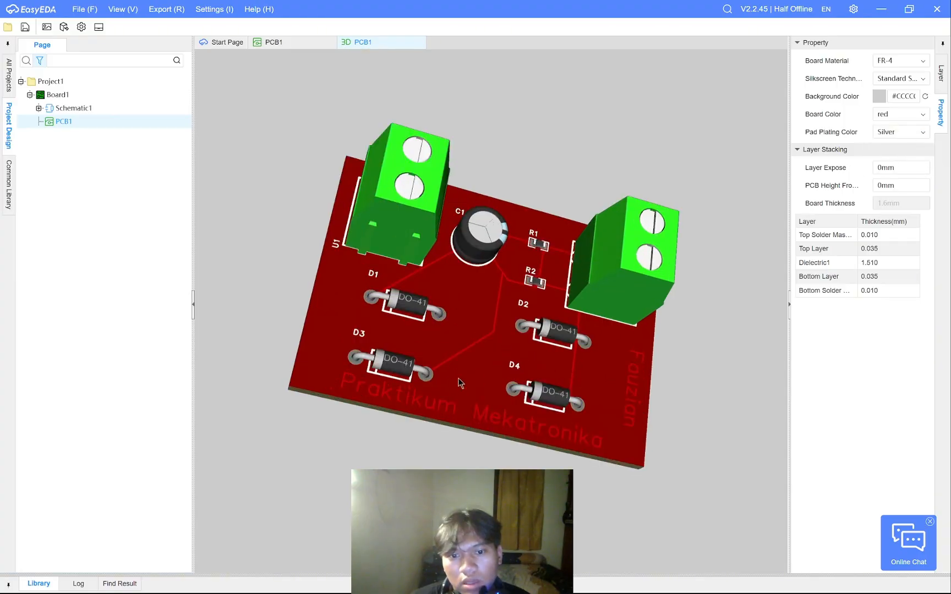
{"action": "left_click", "coordinate": [891, 135]}
{"action": "left_click", "coordinate": [895, 148]}
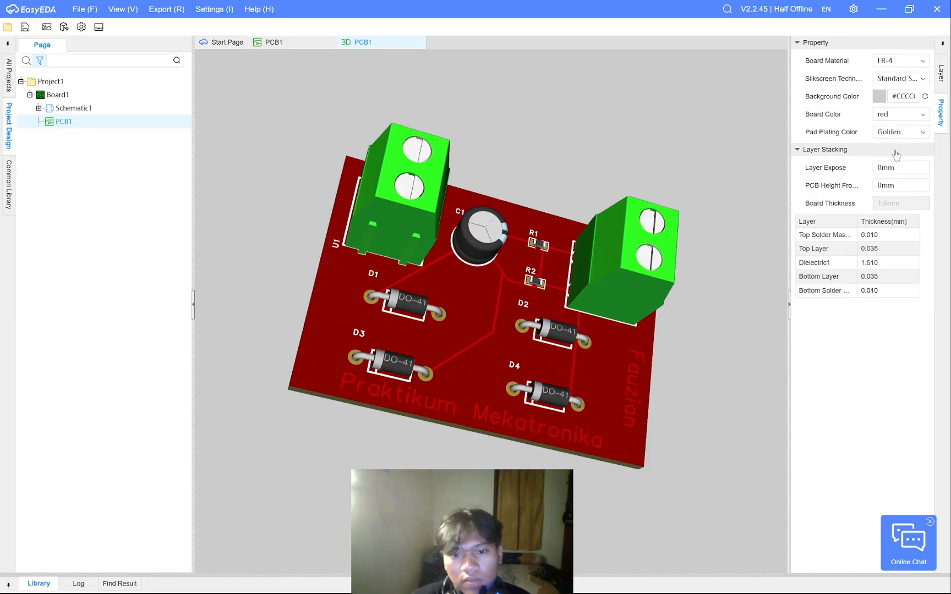
{"action": "scroll", "coordinate": [512, 419], "scroll_direction": "up", "scroll_amount": 5}
{"action": "scroll", "coordinate": [511, 403], "scroll_direction": "down", "scroll_amount": 2}
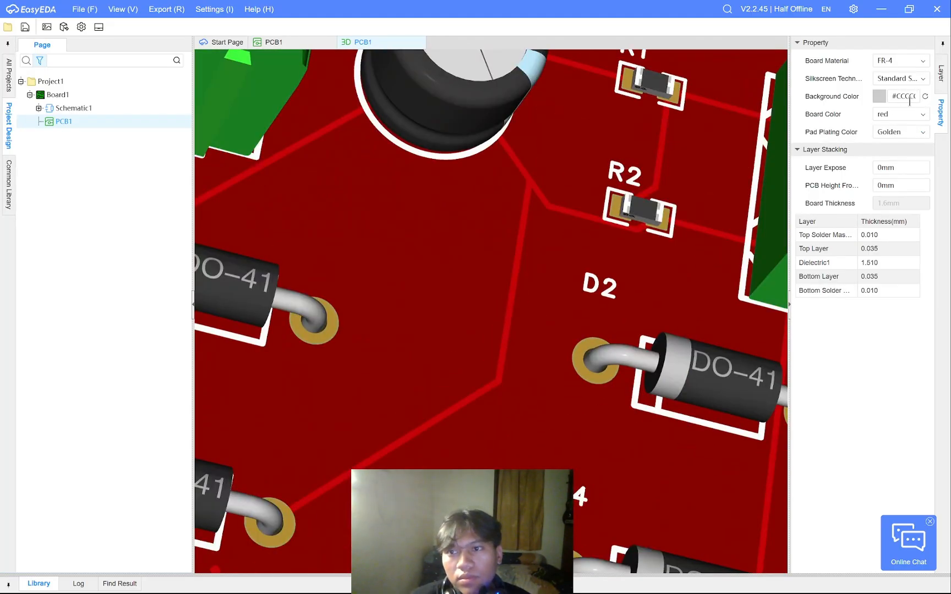
Set the silkscreen technology to Colorful Silk Screen and look at the board from above.
{"action": "left_click", "coordinate": [895, 80]}
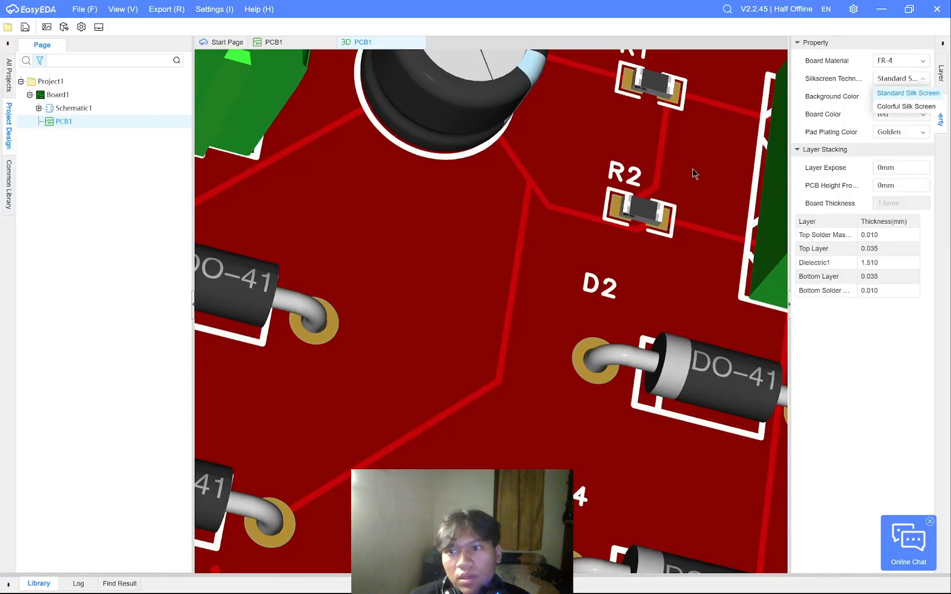
{"action": "scroll", "coordinate": [694, 170], "scroll_direction": "down", "scroll_amount": 5}
{"action": "scroll", "coordinate": [693, 166], "scroll_direction": "up", "scroll_amount": 2}
{"action": "left_click", "coordinate": [891, 106]}
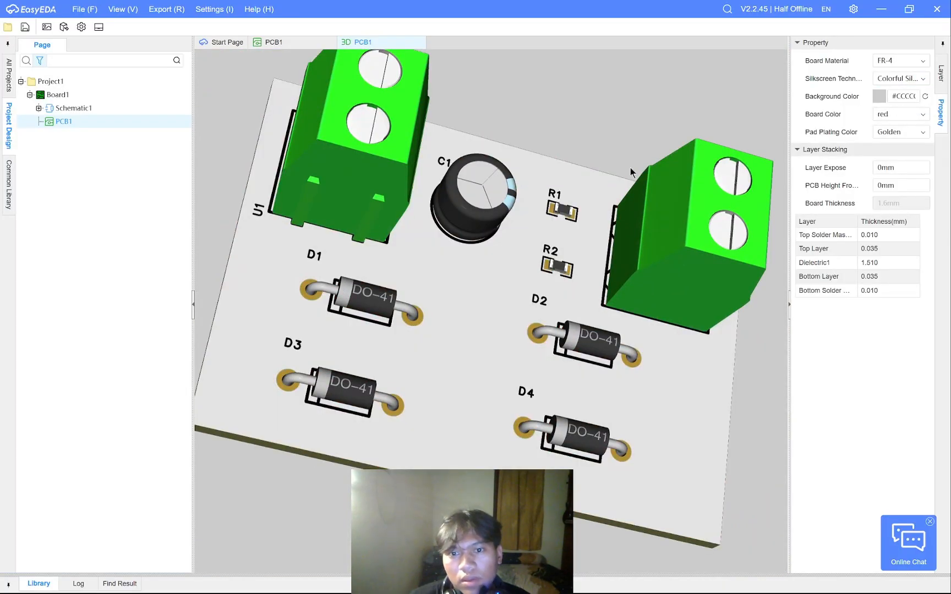
{"action": "left_click_drag", "start_coordinate": [476, 197], "coordinate": [450, 240]}
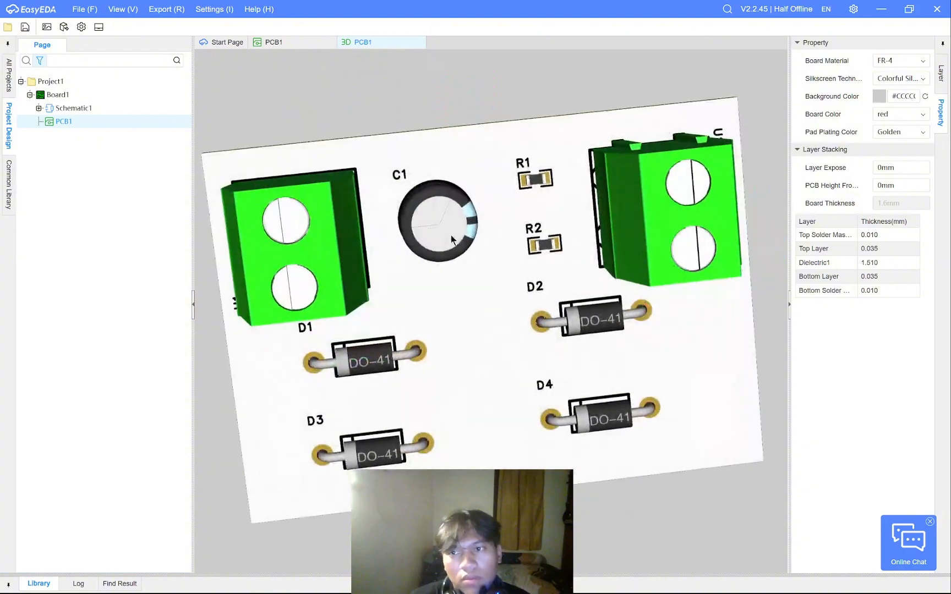
Set the silkscreen technology back to Standard Silk Screen.
{"action": "left_click", "coordinate": [900, 78]}
{"action": "left_click", "coordinate": [892, 92]}
{"action": "left_click_drag", "start_coordinate": [532, 161], "coordinate": [520, 157]}
Set the board material to FPC and look at the board from another angle.
{"action": "left_click", "coordinate": [884, 67]}
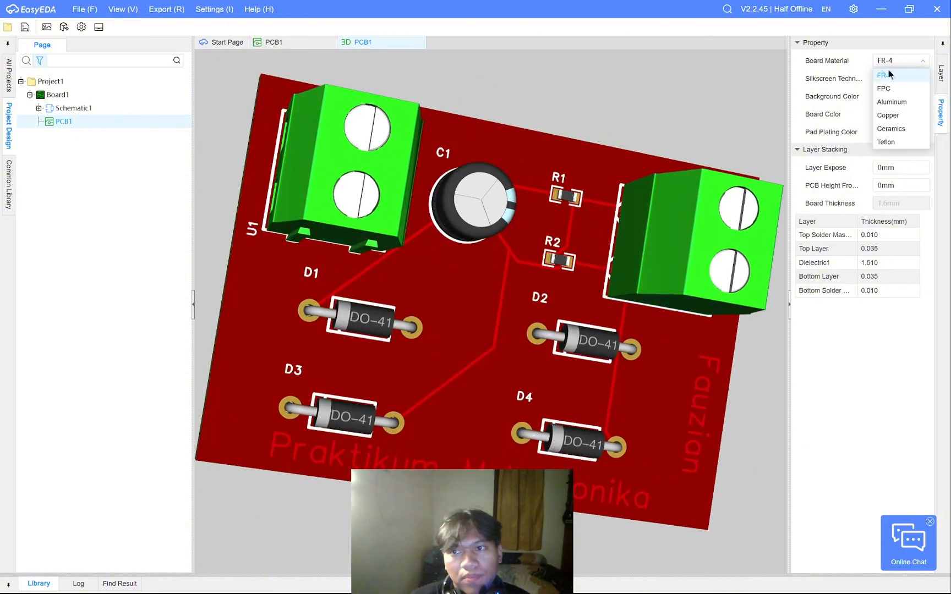
{"action": "left_click", "coordinate": [888, 90]}
{"action": "left_click_drag", "start_coordinate": [631, 153], "coordinate": [661, 187]}
Preview the board with Aluminum, Copper and Ceramics as its material.
{"action": "left_click", "coordinate": [883, 62]}
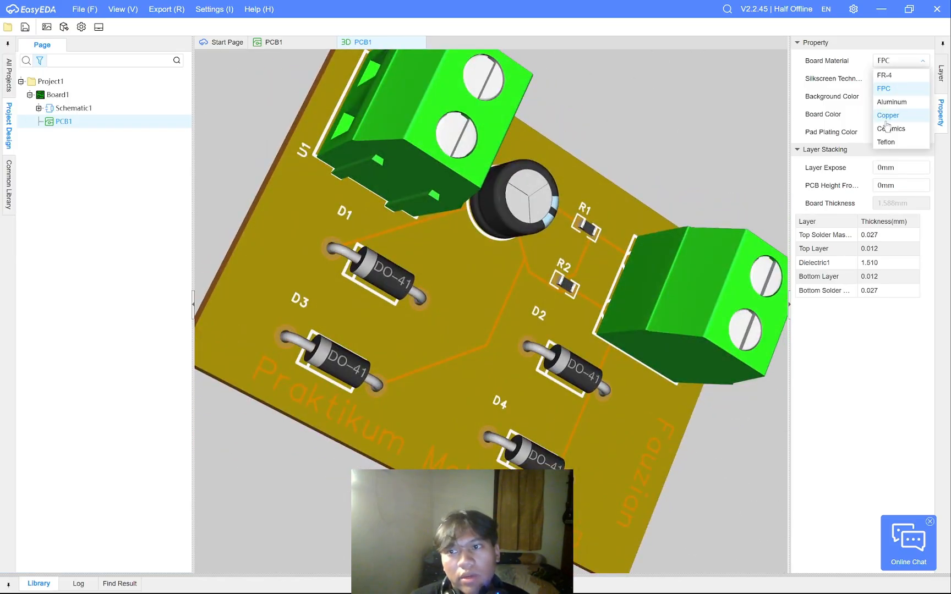
{"action": "left_click", "coordinate": [896, 103]}
{"action": "left_click", "coordinate": [901, 67]}
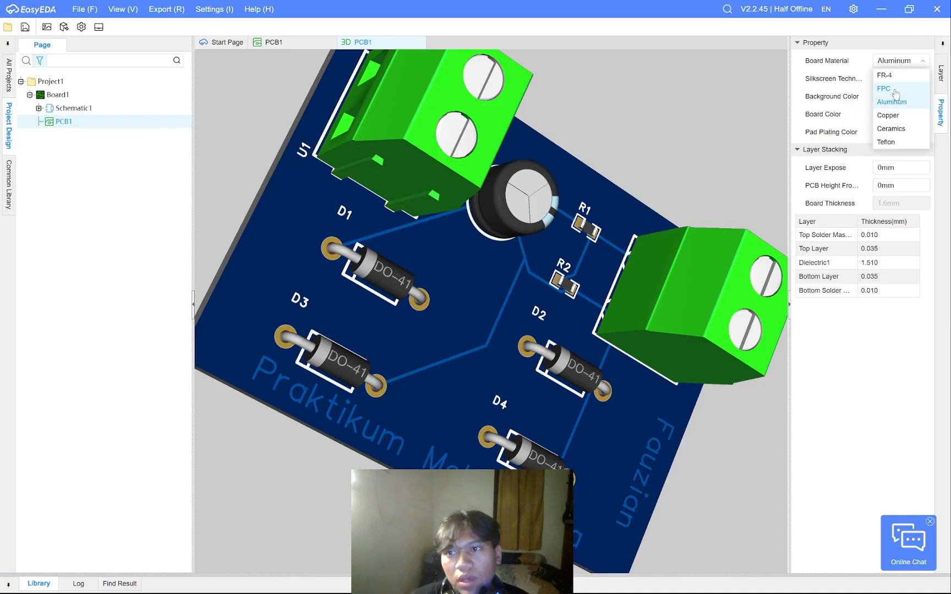
{"action": "left_click", "coordinate": [896, 114]}
{"action": "left_click", "coordinate": [901, 67]}
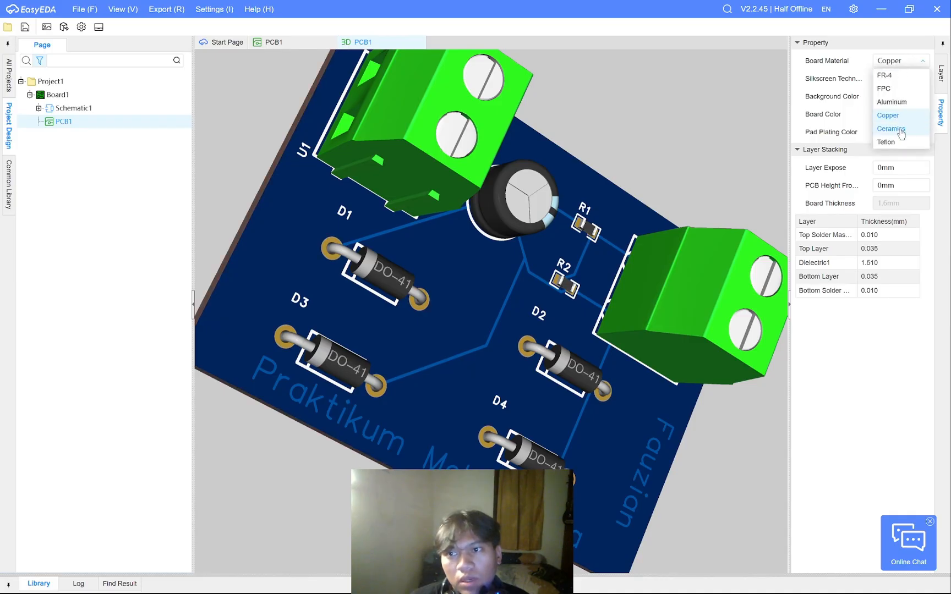
{"action": "left_click", "coordinate": [901, 130]}
{"action": "left_click_drag", "start_coordinate": [654, 136], "coordinate": [592, 308]}
Set the board material to Teflon and turn the board to view its underside.
{"action": "left_click", "coordinate": [921, 61]}
{"action": "left_click", "coordinate": [889, 142]}
{"action": "left_click_drag", "start_coordinate": [732, 132], "coordinate": [639, 102]}
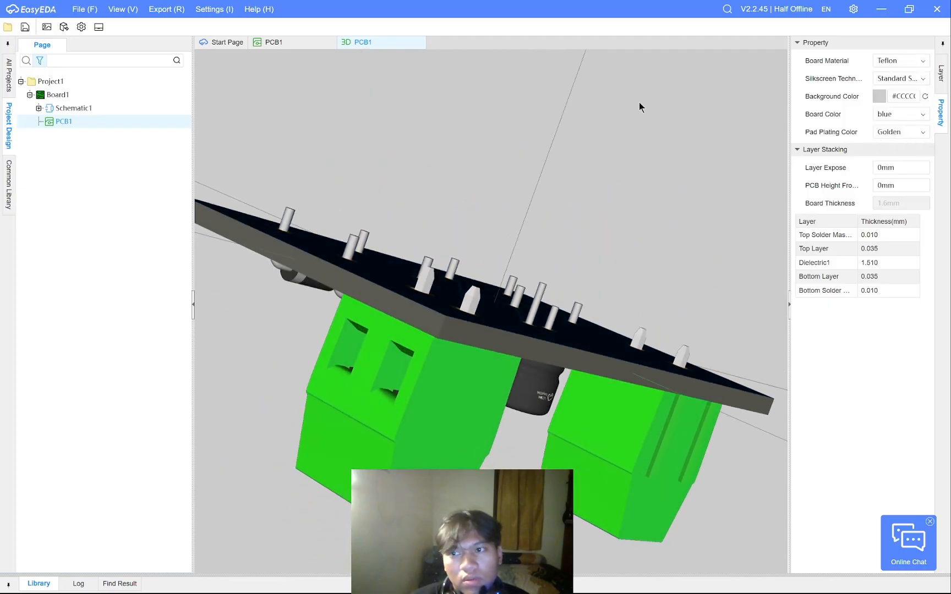
Set the board material back to FR-4 and view the whole board from above.
{"action": "left_click", "coordinate": [884, 65]}
{"action": "left_click", "coordinate": [884, 75]}
{"action": "left_click_drag", "start_coordinate": [655, 134], "coordinate": [559, 198]}
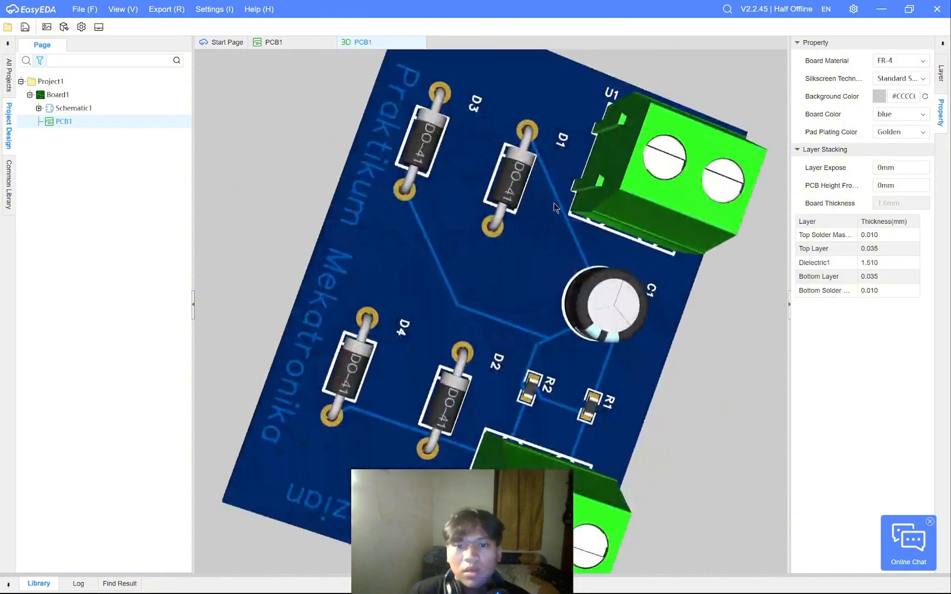
{"action": "scroll", "coordinate": [556, 199], "scroll_direction": "down", "scroll_amount": 5}
{"action": "left_click_drag", "start_coordinate": [542, 418], "coordinate": [478, 469]}
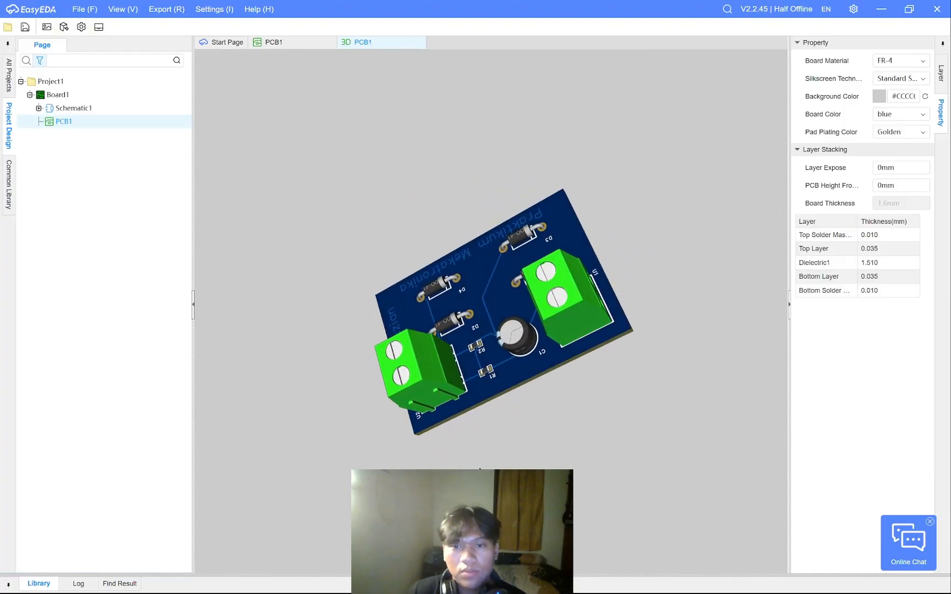